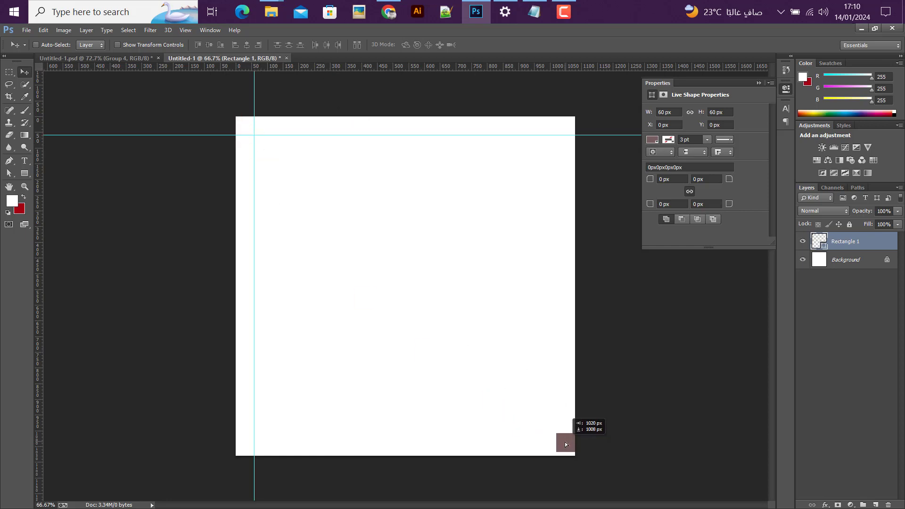
Add a vertical and a horizontal guide at 1020 px along the corner square's inner edges, and delete the square
left_click_drag(37, 332, 552, 374)
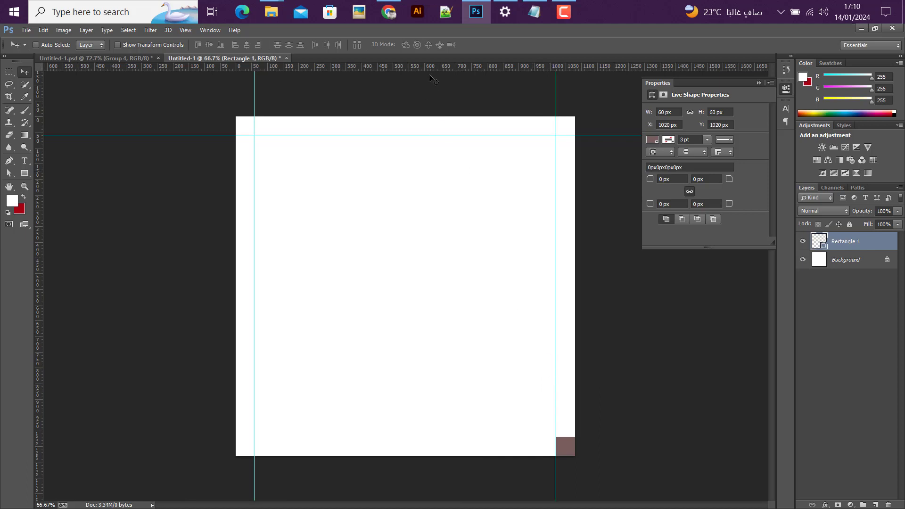
left_click_drag(432, 66, 481, 437)
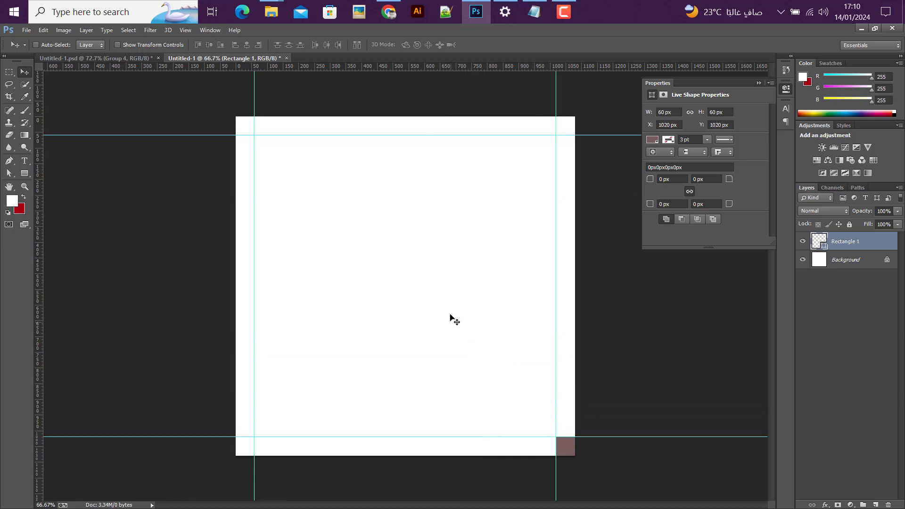
key("Delete")
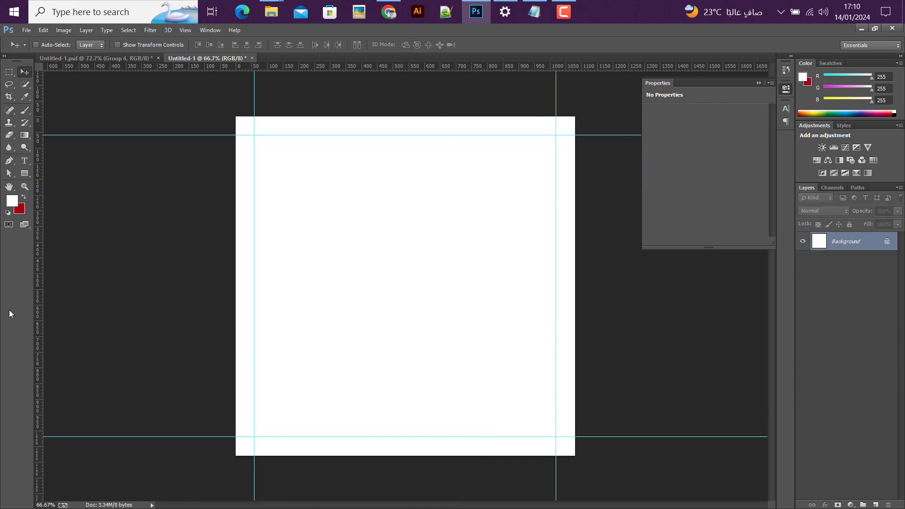
Draw a rectangle about 566 by 1174 px leftward from the right guide, spanning the canvas height, and fill it with #644e4e
left_click(25, 173)
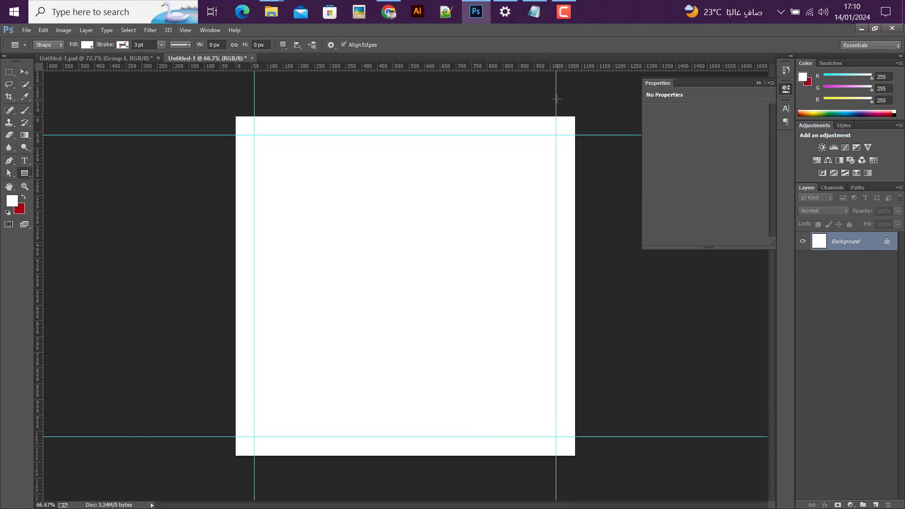
left_click_drag(556, 98, 378, 467)
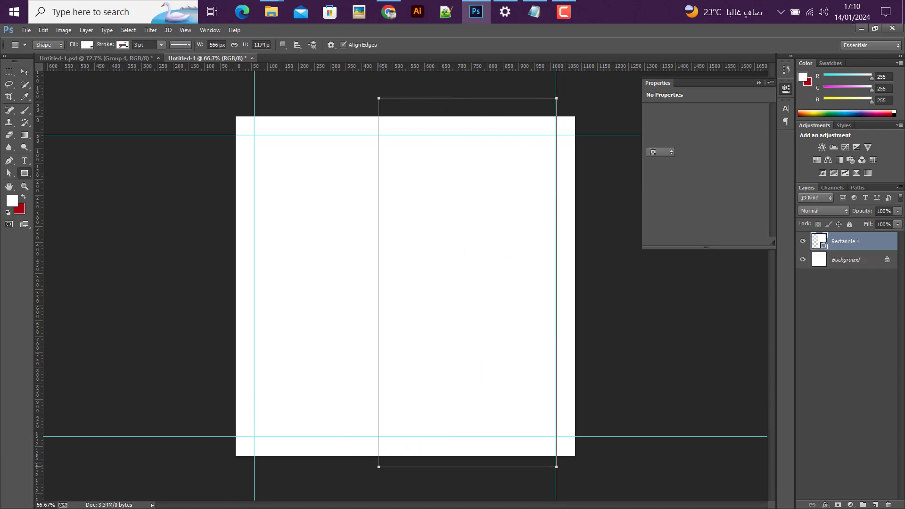
key("v")
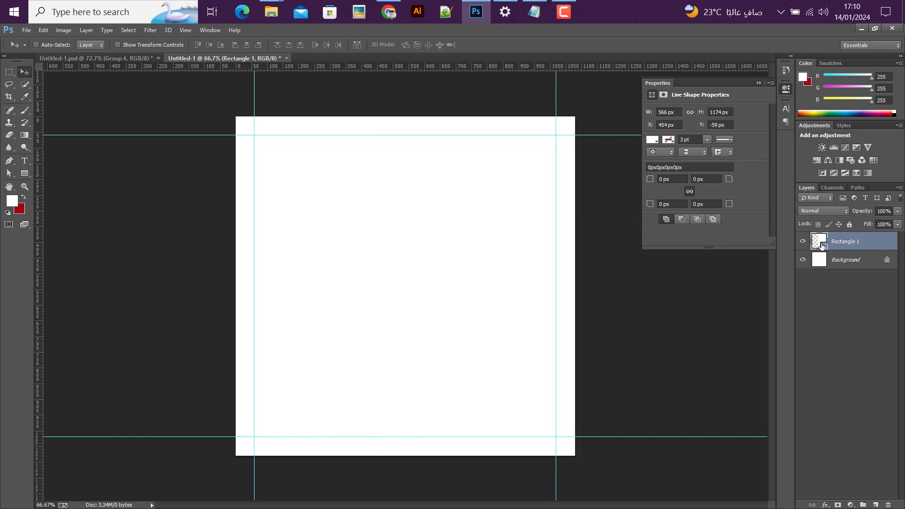
left_click(646, 413)
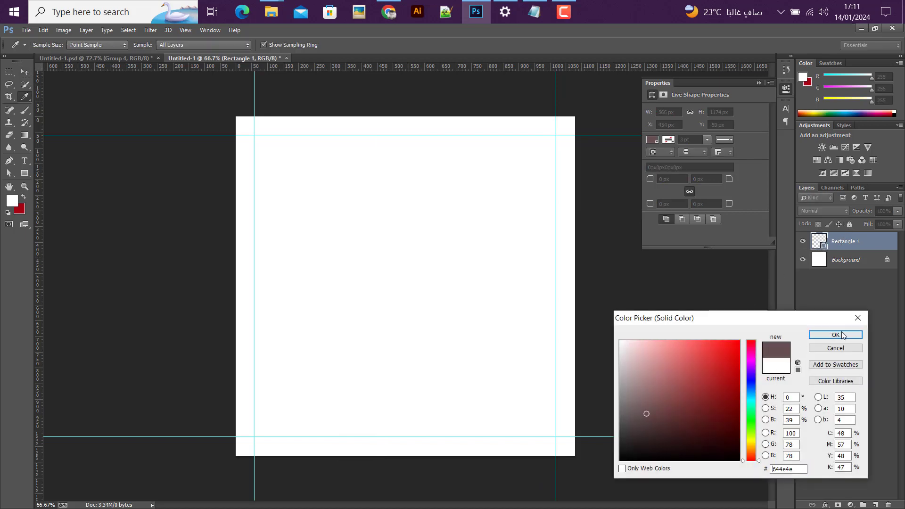
key("Return")
Place pngegg (1).png on the canvas and move the shoes about 97 px right and 31 px down
left_click(24, 31)
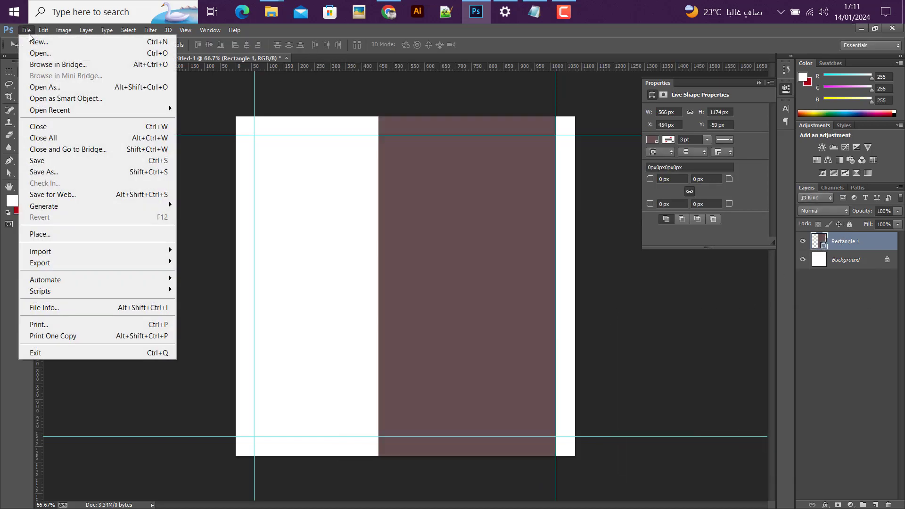
left_click(64, 234)
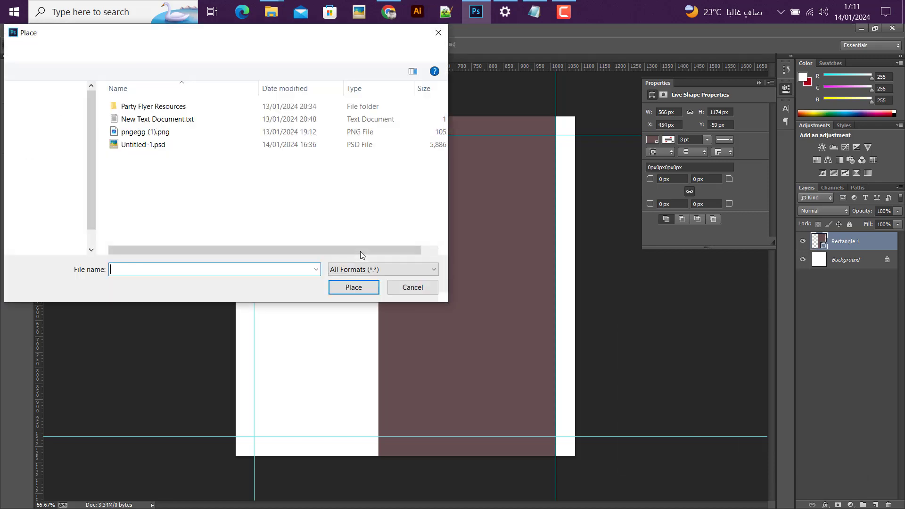
left_click(156, 133)
left_click(332, 287)
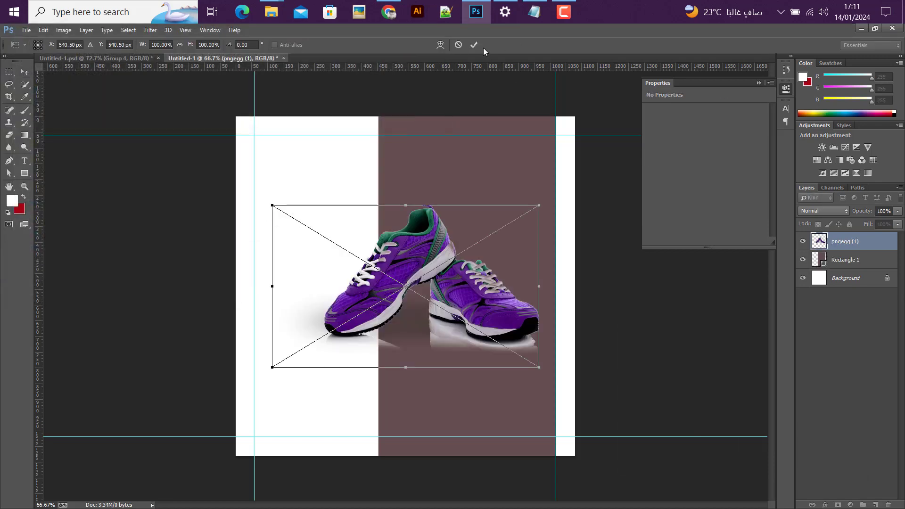
left_click(474, 45)
left_click_drag(430, 308, 460, 318)
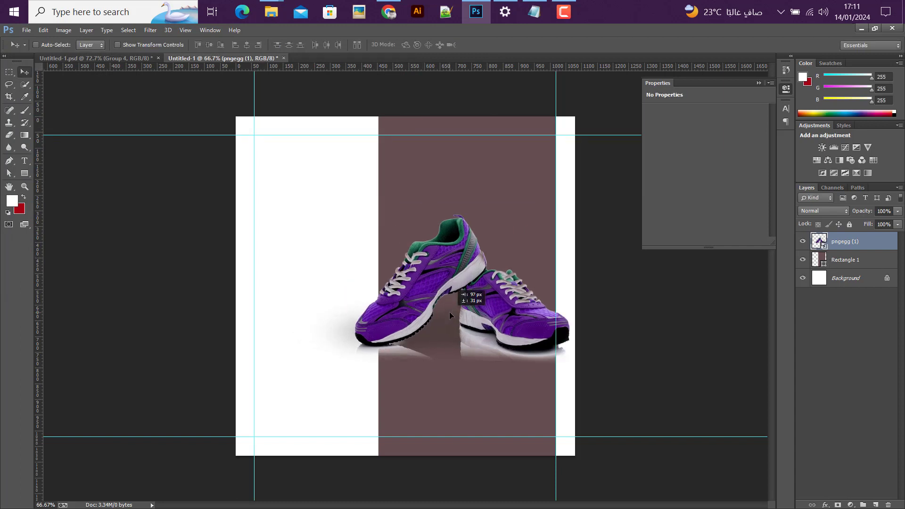
Widen the Rectangle 1 band to about 106.18% by moving its left edge outward behind the shoes
left_click(823, 261)
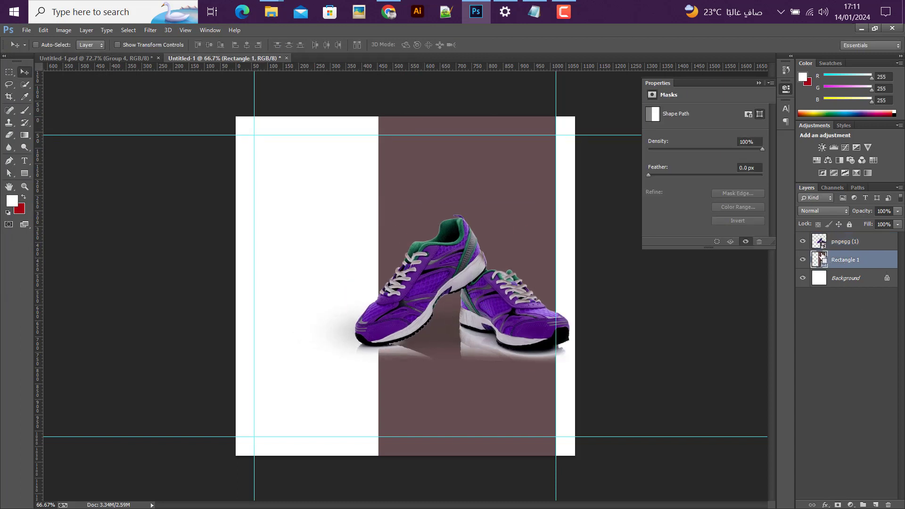
key("ctrl+t")
left_click_drag(379, 282, 368, 282)
left_click(475, 45)
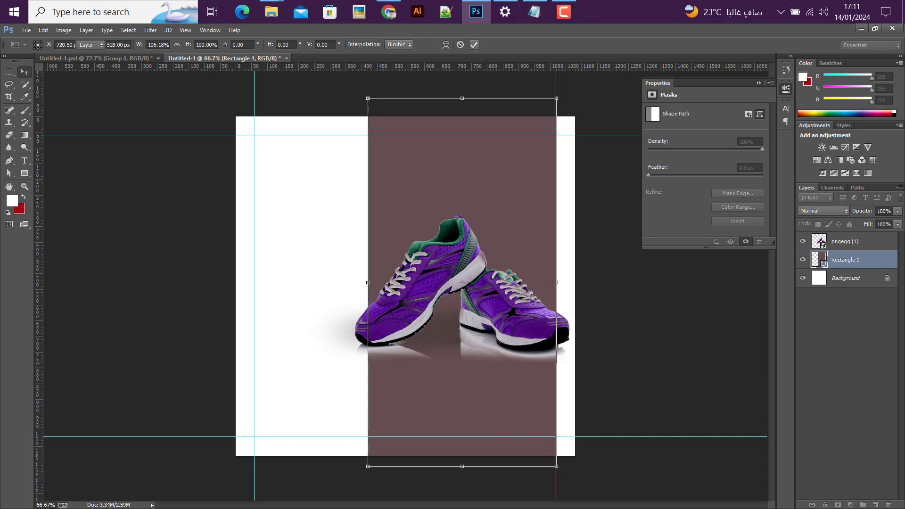
Recolor the Rectangle 1 band with the purple #5a099e sampled from the shoe
double_click(820, 259)
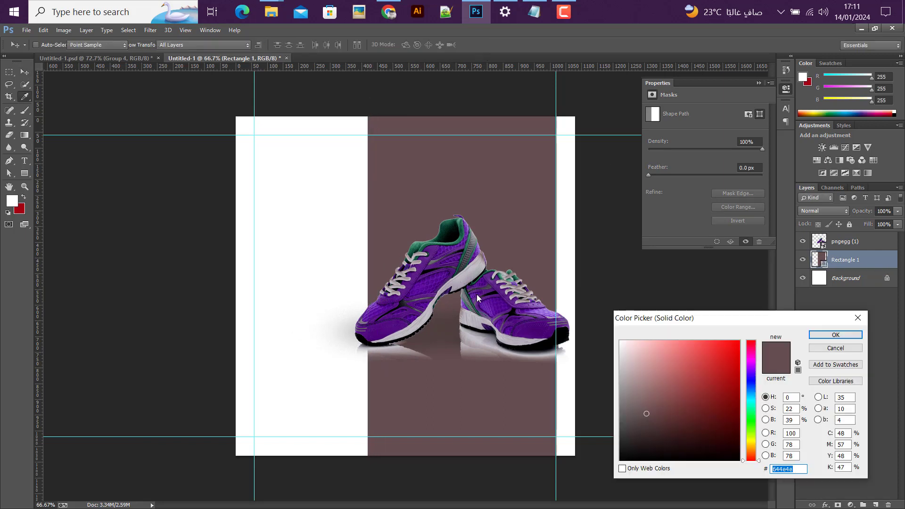
left_click(440, 277)
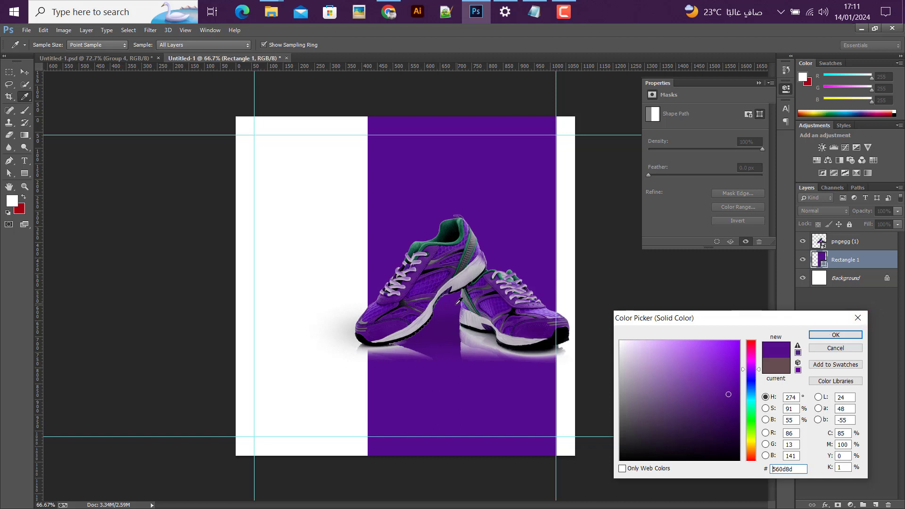
left_click(438, 290)
left_click(431, 284)
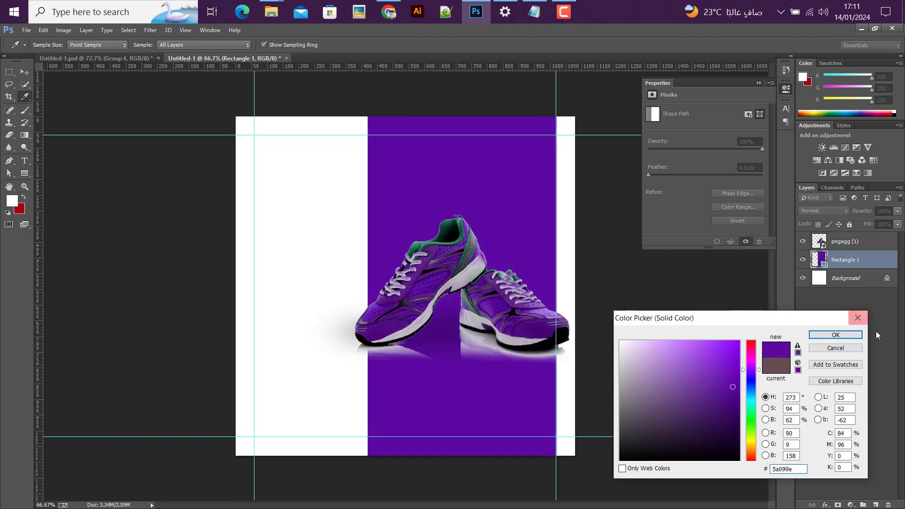
left_click(832, 335)
Add a layer mask to the purple Rectangle 1 layer
left_click(843, 249)
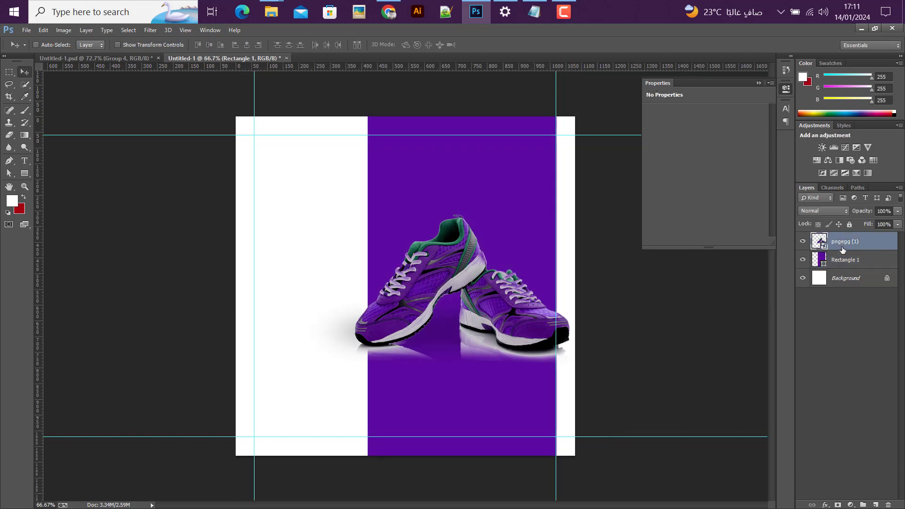
left_click(849, 262)
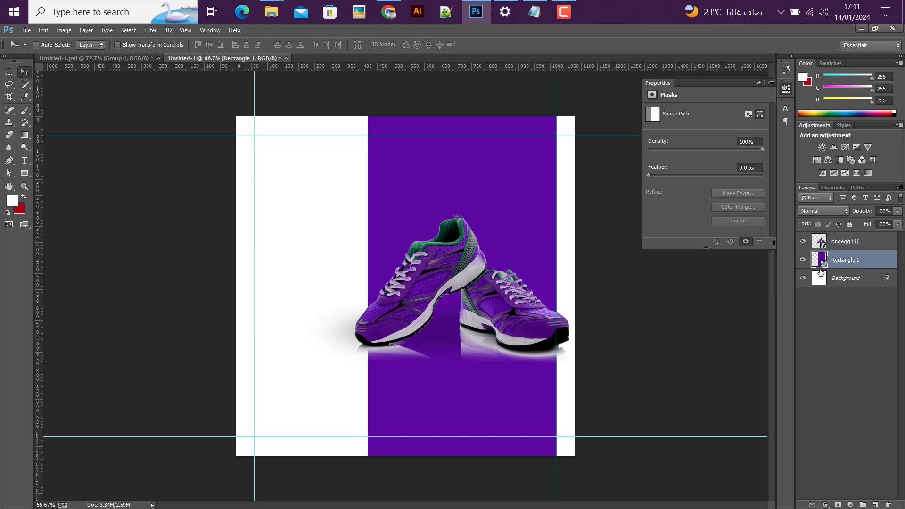
left_click(803, 260)
left_click(803, 260)
left_click(839, 505)
Fade the lower end of the purple band by painting its mask with a soft 800 px black brush
scroll(425, 345, "down", 1)
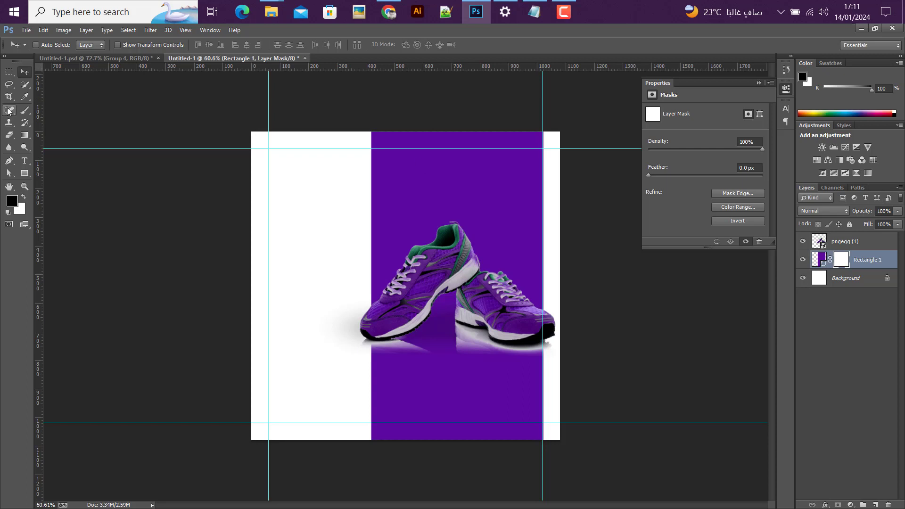
left_click(25, 110)
scroll(419, 408, "down", 1)
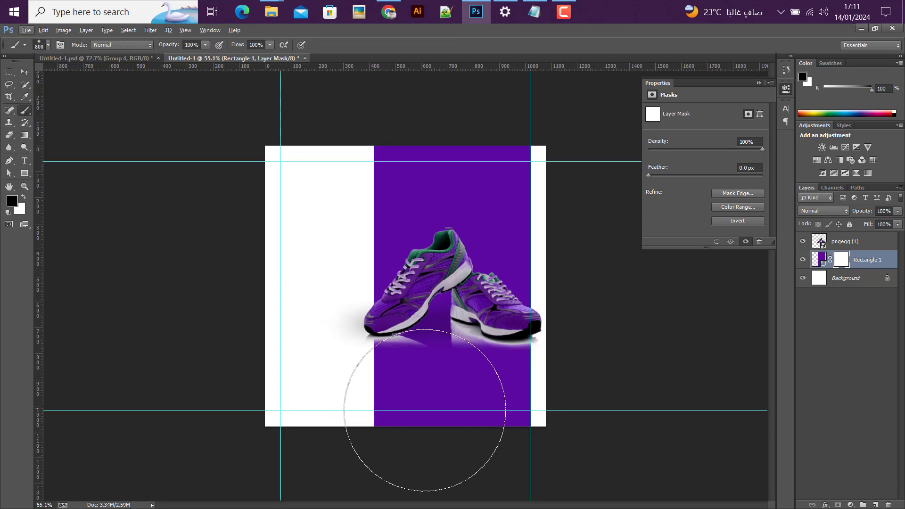
scroll(443, 427, "down", 2)
mouse_move(422, 445)
left_mouse_down()
mouse_move(477, 441)
mouse_move(365, 451)
mouse_move(515, 458)
mouse_move(370, 452)
mouse_move(456, 455)
mouse_move(384, 440)
left_mouse_up()
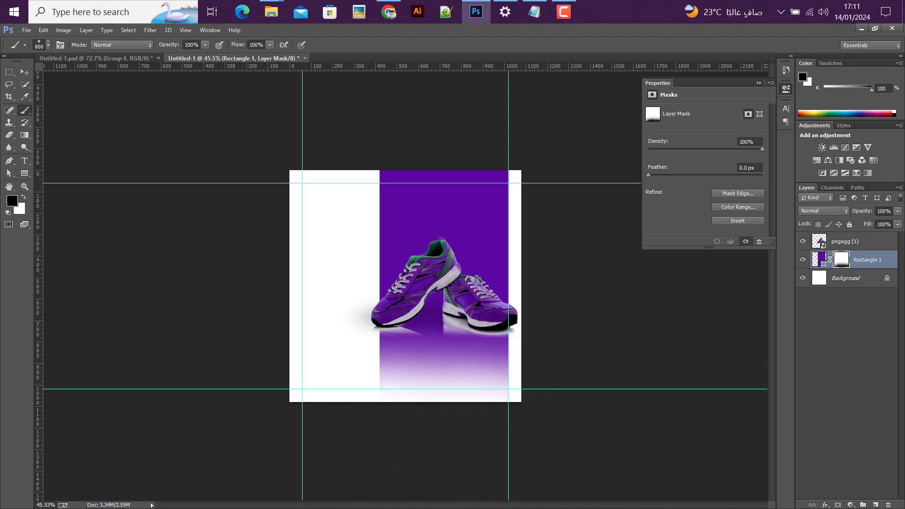
left_click(24, 70)
scroll(410, 311, "up", 1)
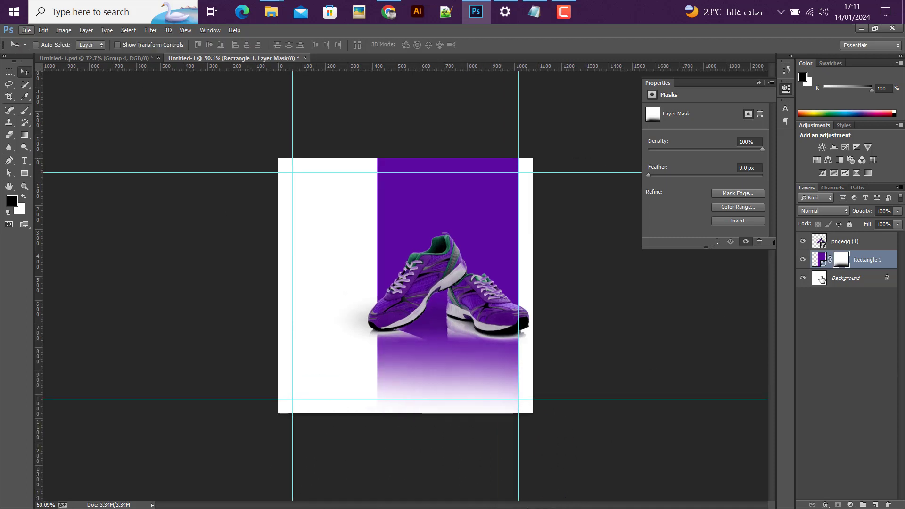
Draw a white rectangle about 444 by 260 px over the band's lower end and place its layer beneath the shoes
left_click(24, 174)
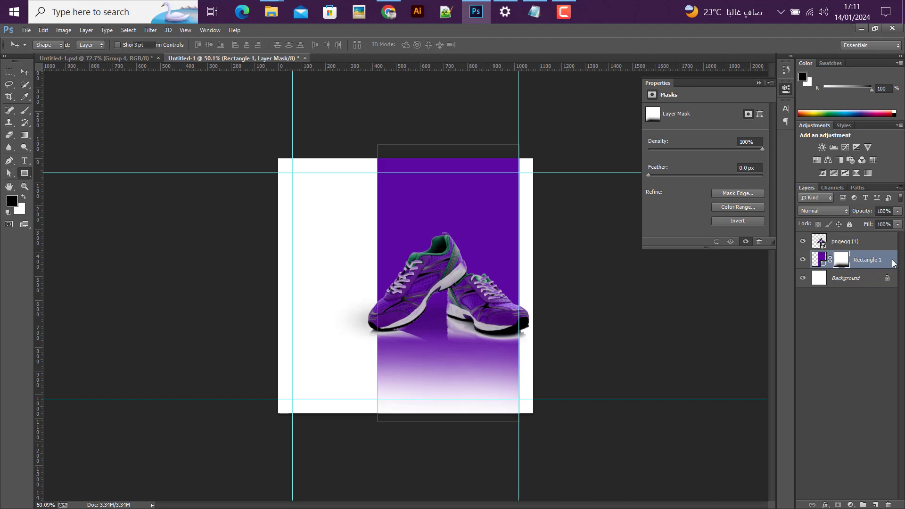
left_click(835, 245)
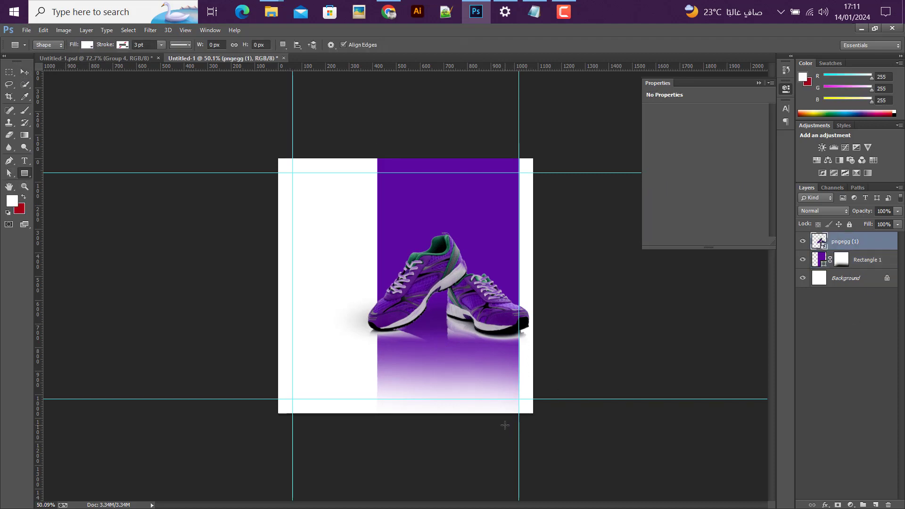
left_click_drag(506, 426, 401, 364)
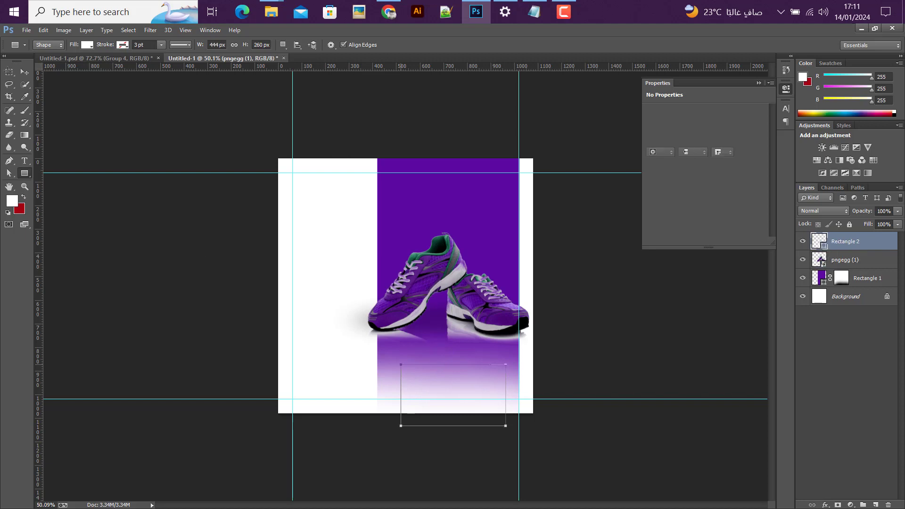
key("v")
left_click_drag(861, 243, 818, 286)
Center the white rectangle horizontally on the purple band using the band's outline as a selection, and clear the selection
left_click(820, 278, "ctrl")
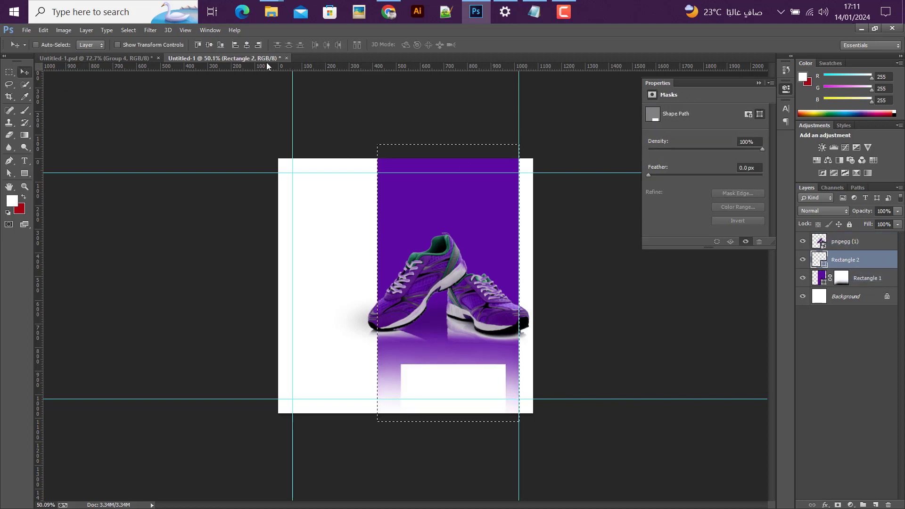
left_click(246, 46)
key("ctrl+d")
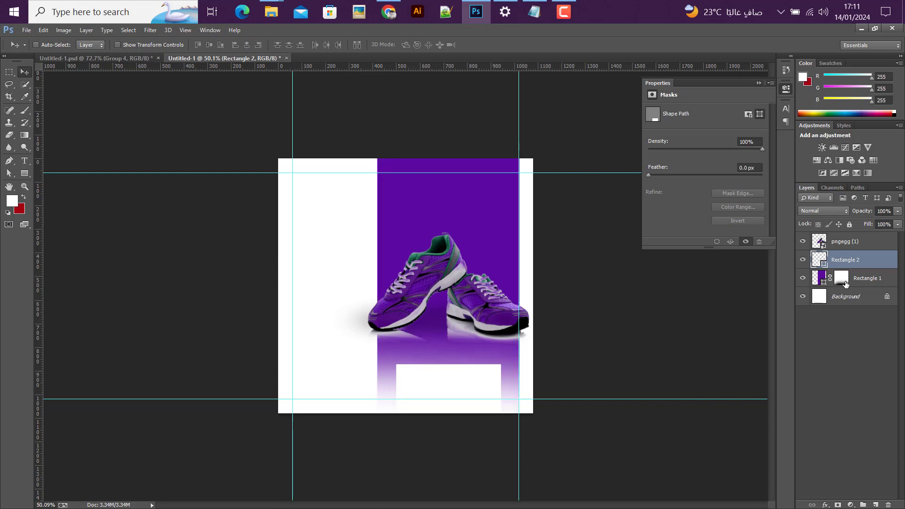
Stretch the white rectangle upward behind the shoes to about 186.15% of its height
key("ctrl+t")
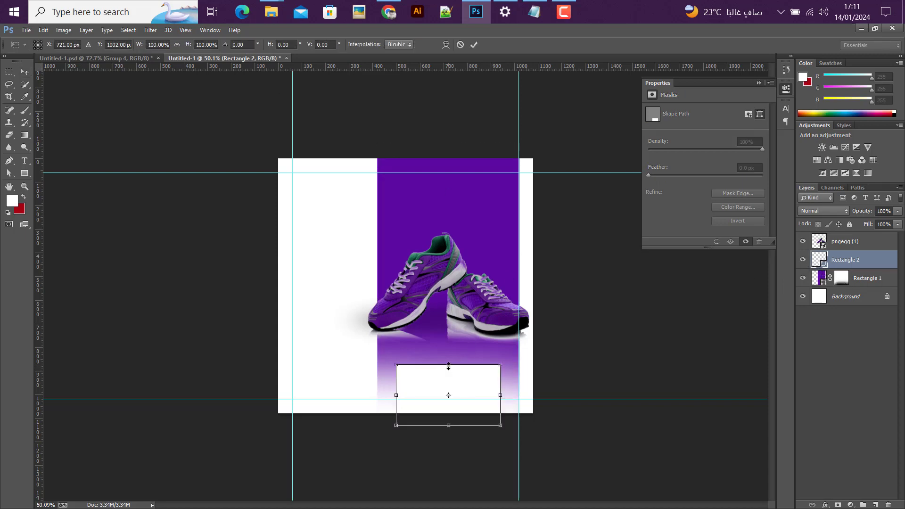
left_click_drag(448, 364, 450, 312)
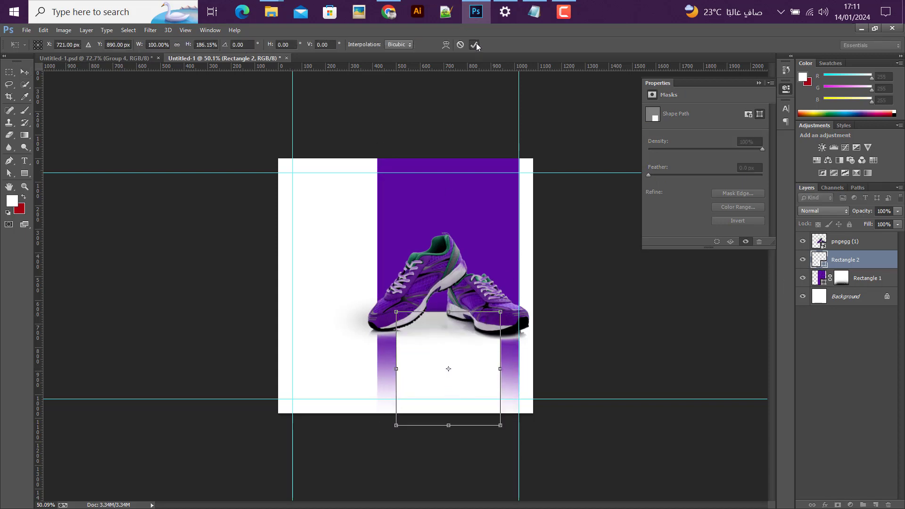
left_click(474, 45)
Recolor the Rectangle 2 shape with the purple sampled from the upper part of the band
double_click(820, 264)
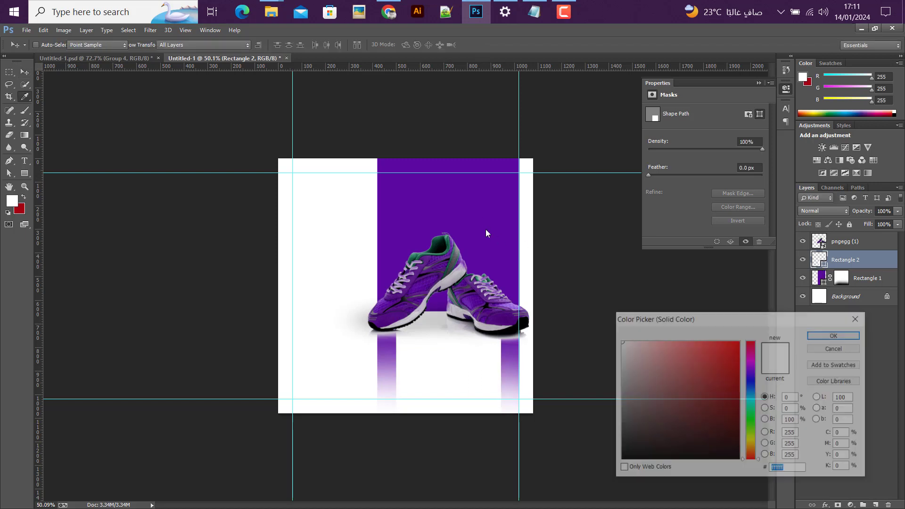
left_click(479, 170)
left_click(836, 335)
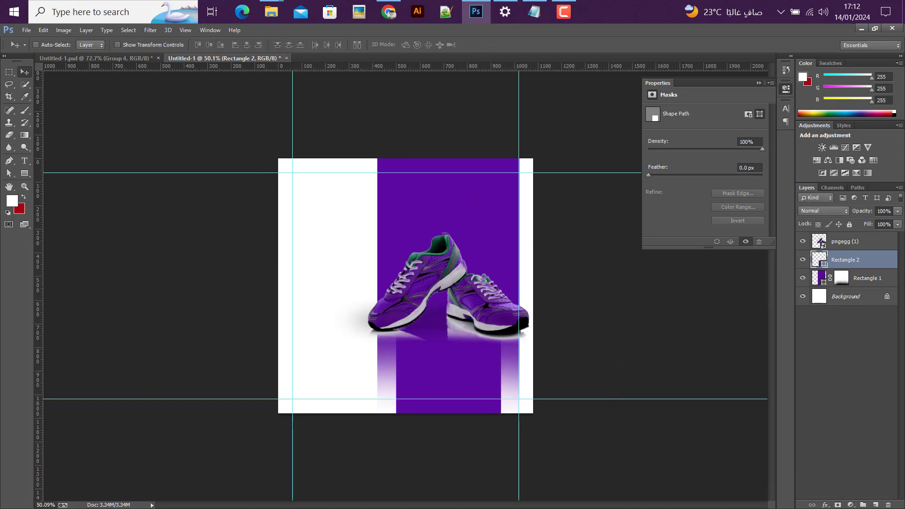
Add a layer mask to Rectangle 2 and fade its upper part beneath the shoes with the 800 px black brush
left_click(837, 505)
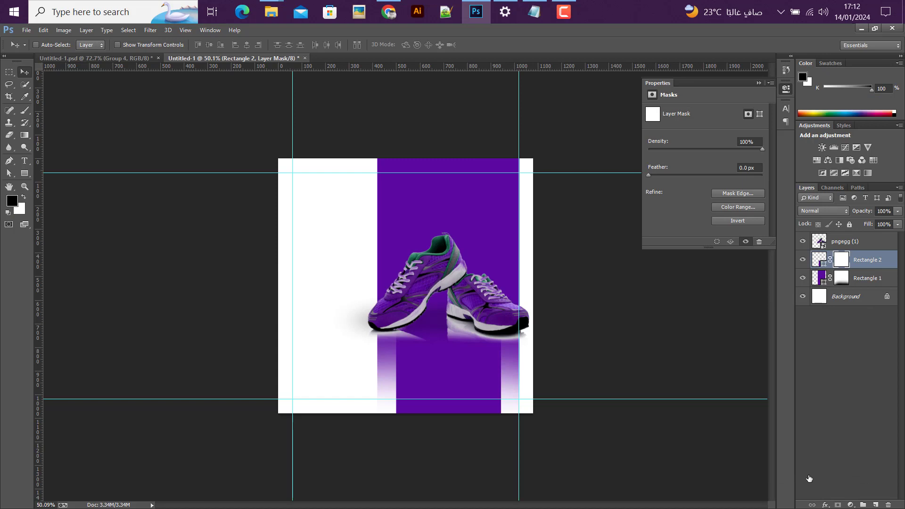
left_click(25, 110)
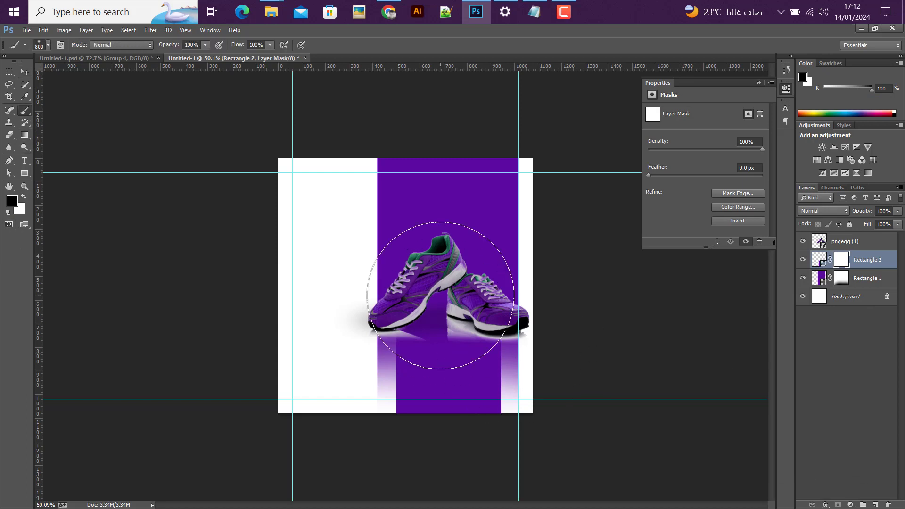
mouse_move(475, 324)
left_mouse_down()
mouse_move(424, 283)
mouse_move(384, 283)
mouse_move(495, 286)
left_mouse_up()
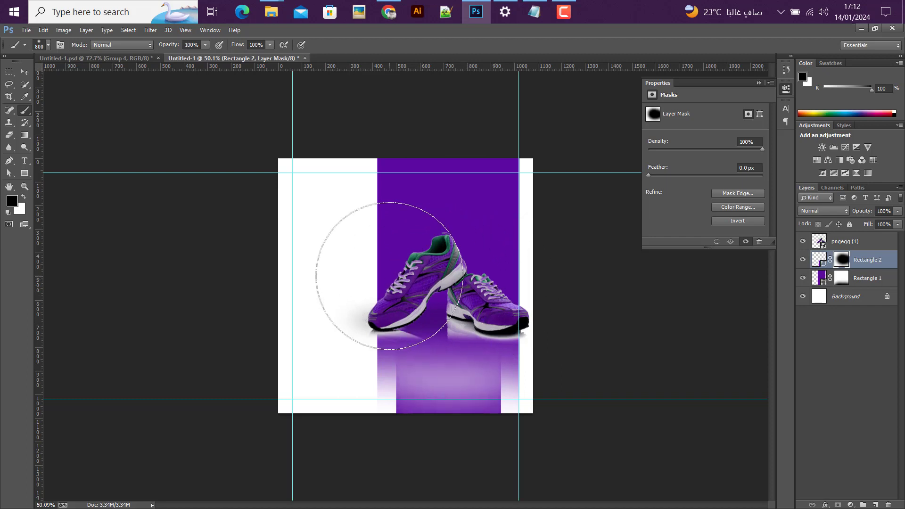
left_click(25, 71)
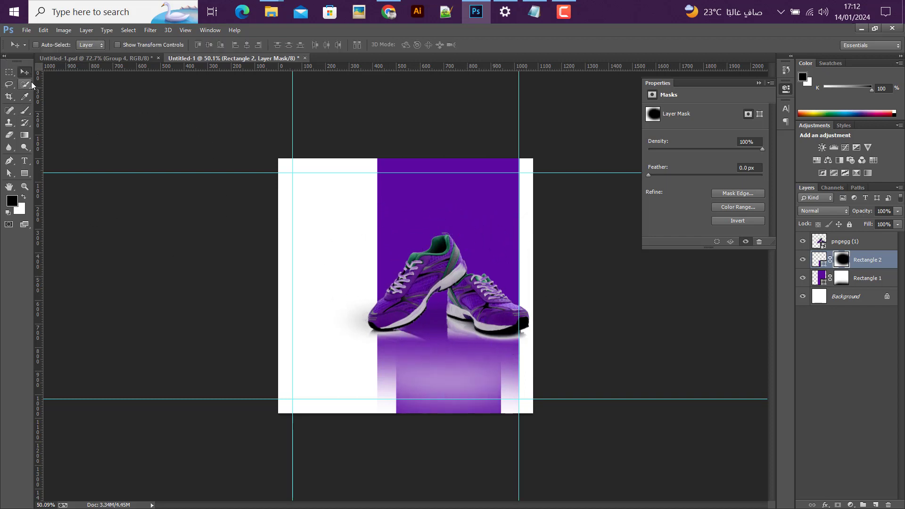
Scale the shoe image down to fit the purple band and center it horizontally using the band's outline as a temporary selection
left_click(847, 249)
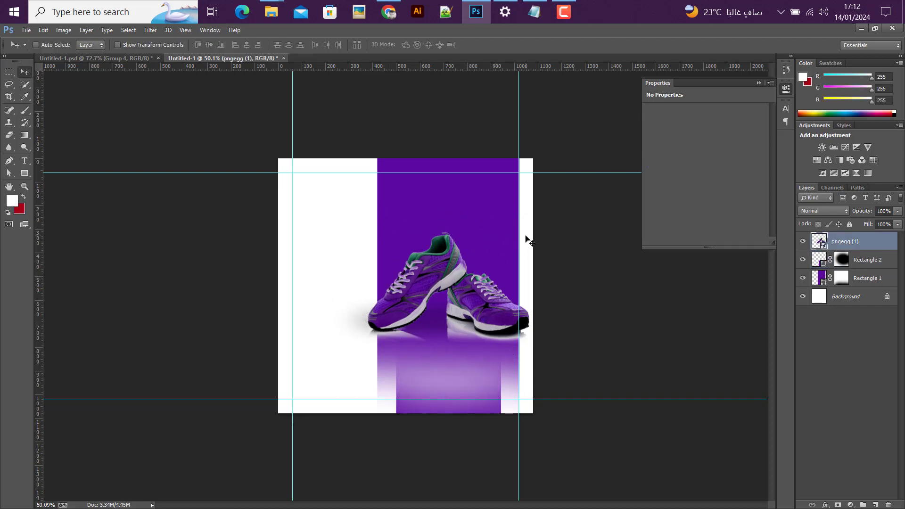
key("ctrl+t")
mouse_move(529, 233)
left_mouse_down()
mouse_move(522, 221)
mouse_move(511, 234)
left_mouse_up()
left_click(475, 45)
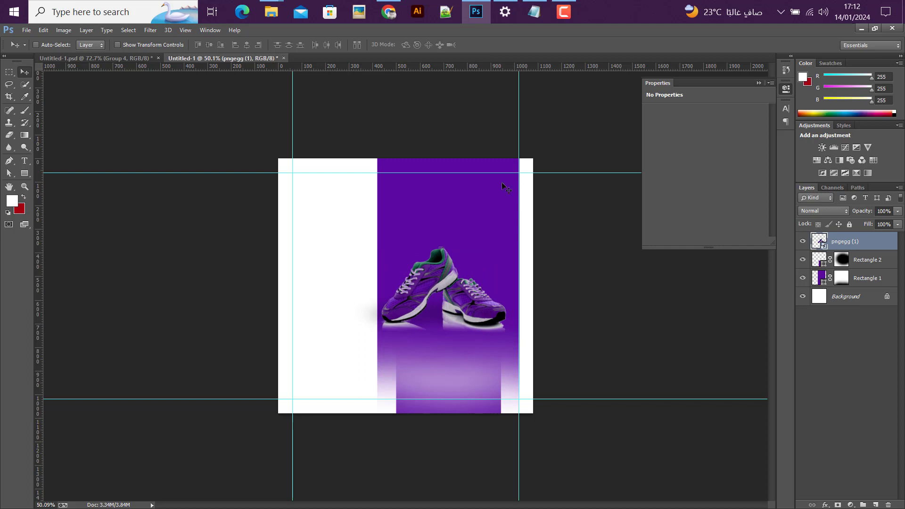
left_click(246, 45)
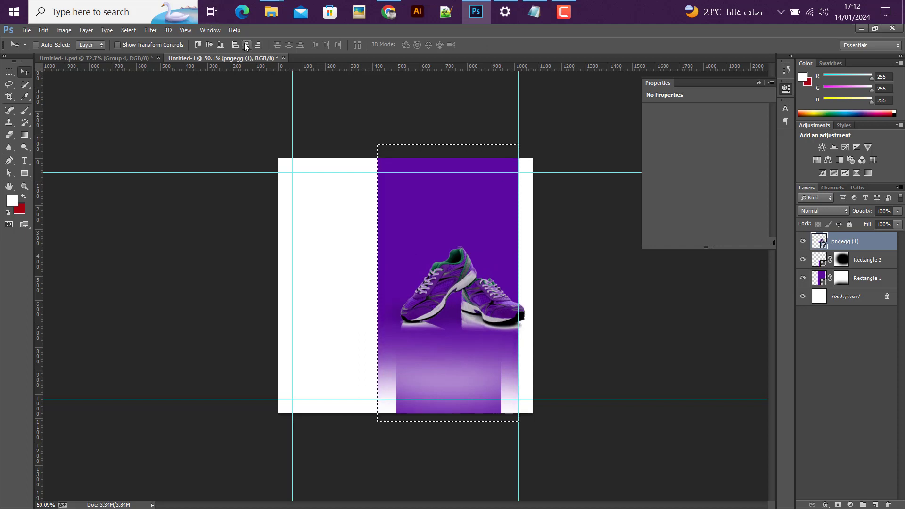
key("ctrl+d")
Nudge the shoe image left by about 57 px so the pair sits visually centered on the purple band
key("shift+Left")
key("shift+Left")
key("shift+Left")
key("shift+Left")
key("shift+Left")
key("shift+Left")
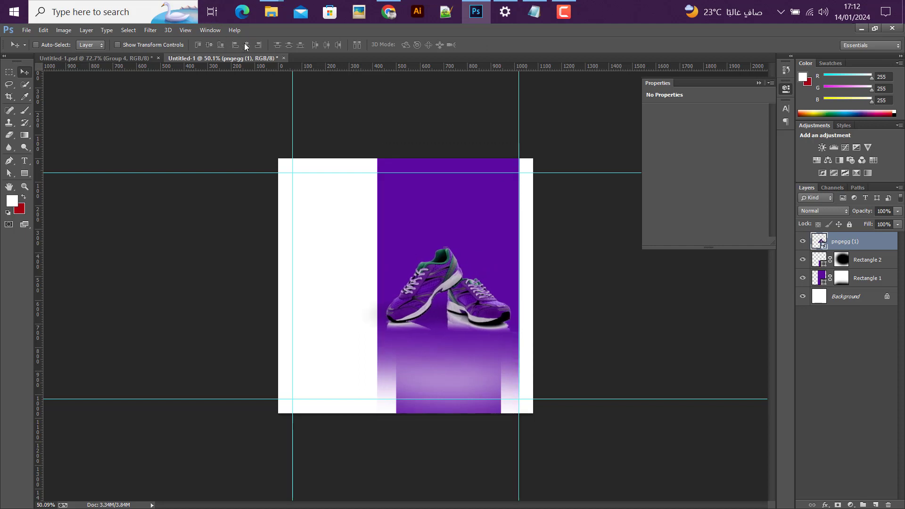
key("Right")
key("Right")
key("Right")
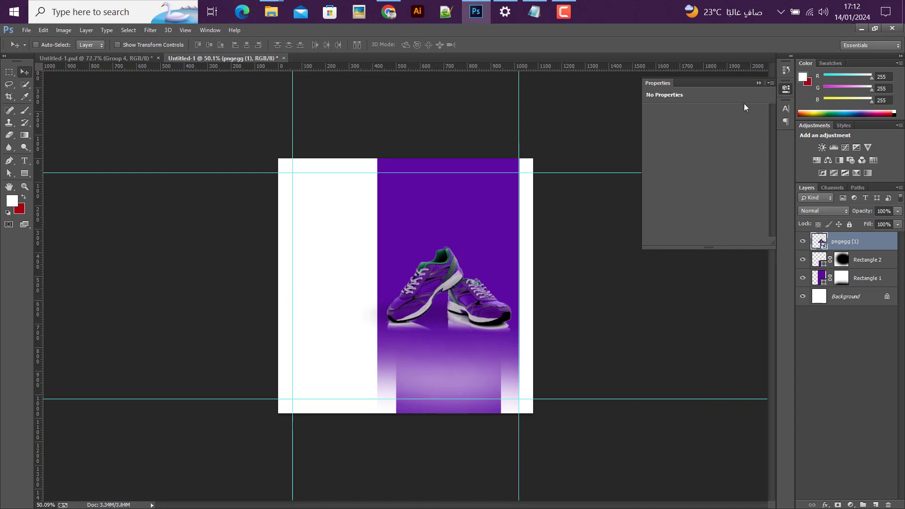
Draw a white rectangle about 642 × 186 px across the canvas's lower-left edge and lower its top edge to leave about 130 px height
left_click(25, 173)
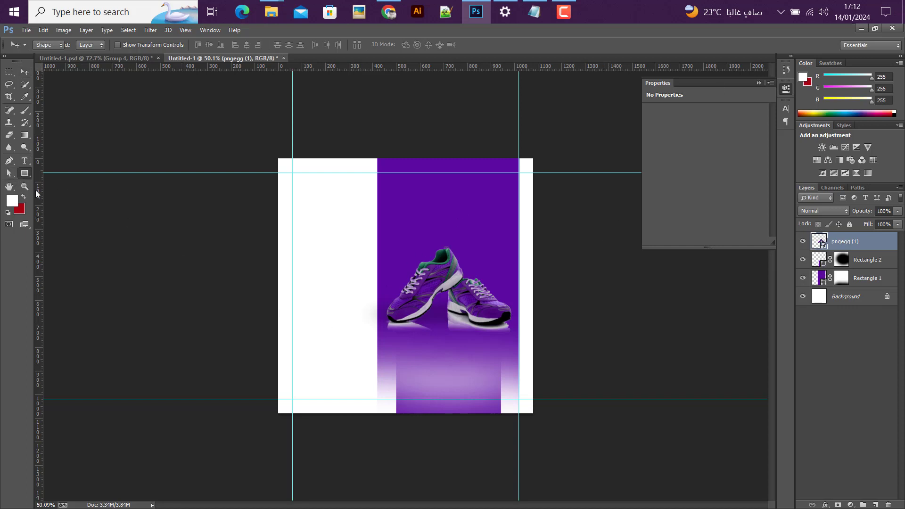
left_click_drag(245, 355, 396, 398)
left_click(26, 72)
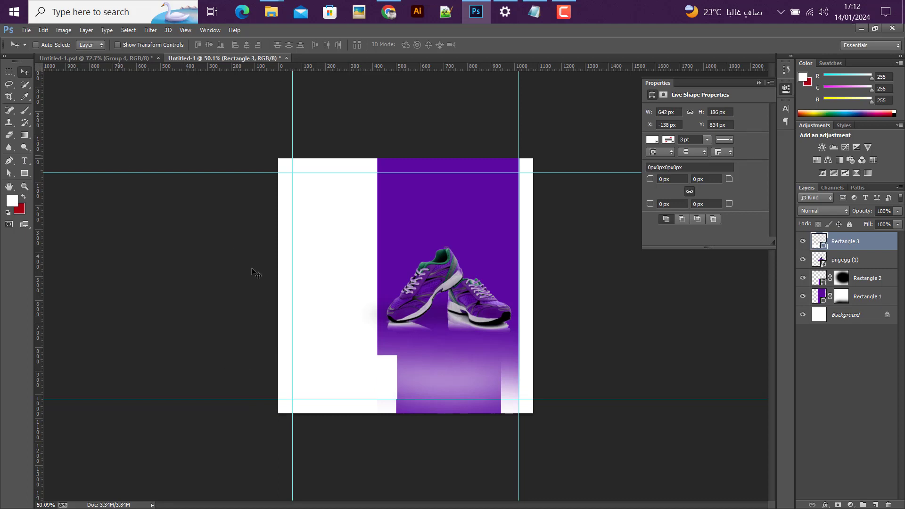
key("ctrl+t")
left_click_drag(322, 355, 322, 369)
left_click(474, 45)
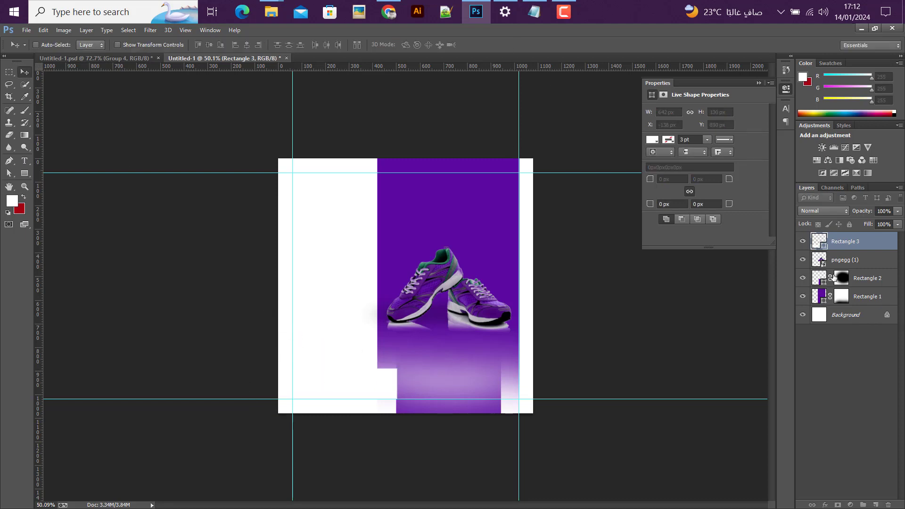
Place the Rectangle 3 layer beneath the shoe layer and recolor it with the band's purple, #5a099e
left_click_drag(861, 244, 824, 265)
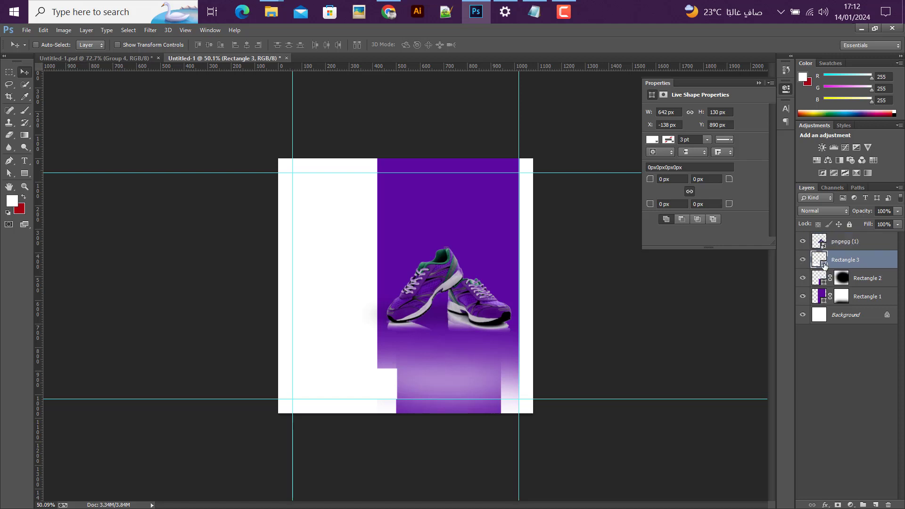
double_click(819, 259)
left_click(450, 160)
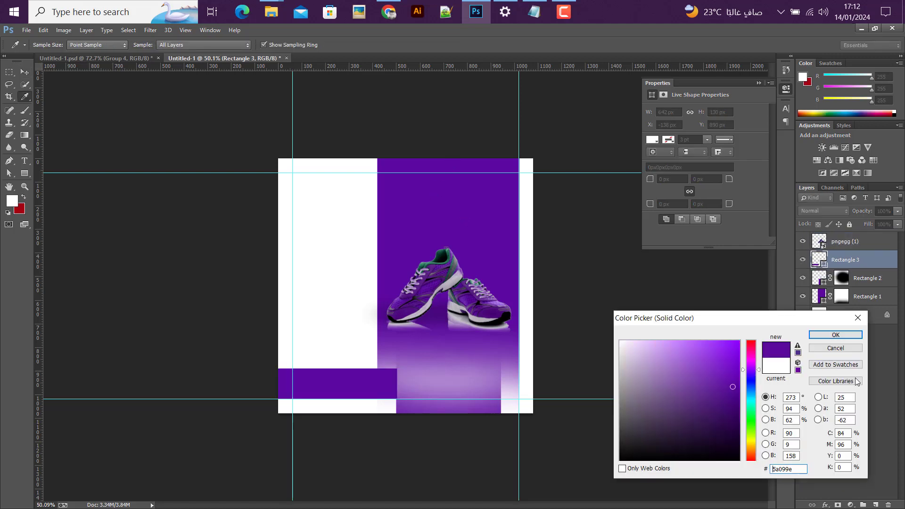
left_click(841, 335)
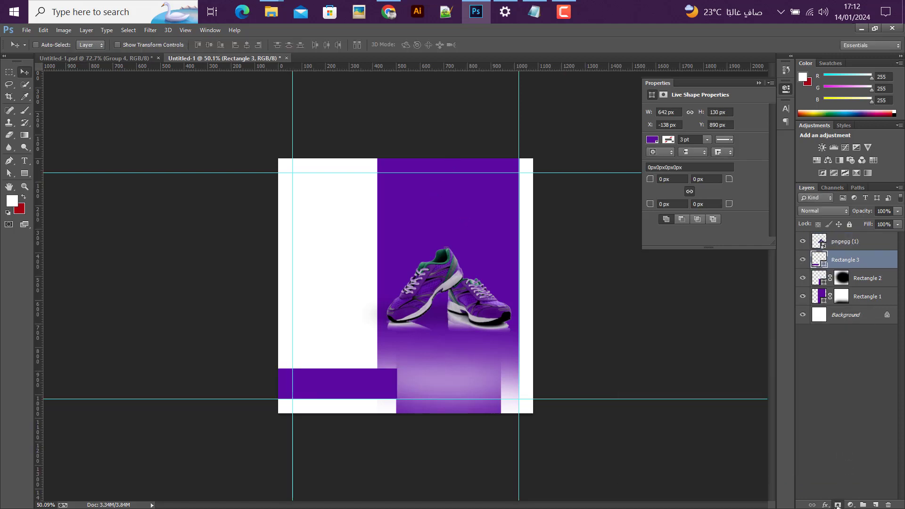
Add a layer mask to Rectangle 3 and fade its right end with a short black-to-transparent linear gradient
left_click(837, 504)
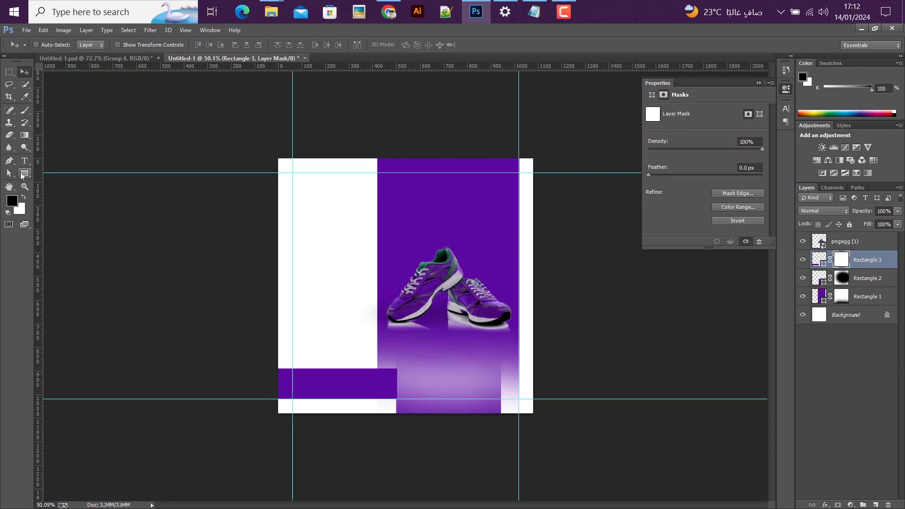
left_click(29, 136)
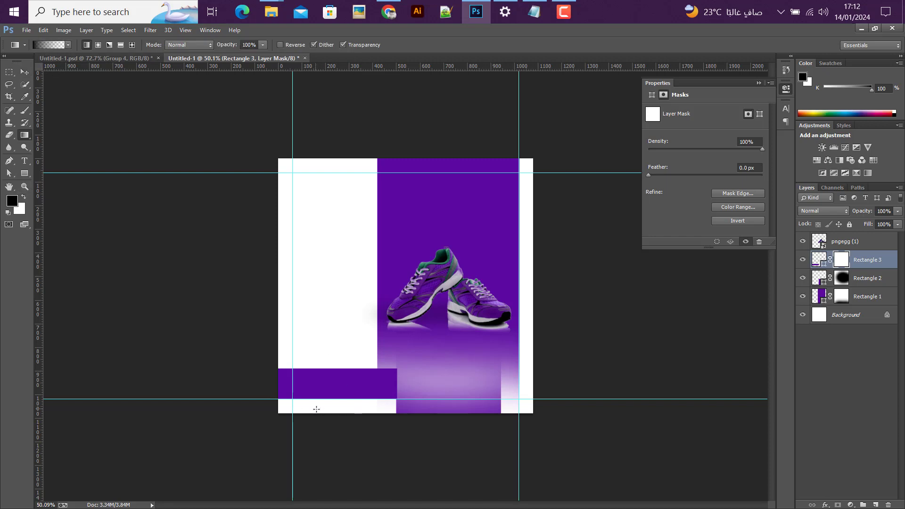
scroll(316, 409, "up", 3)
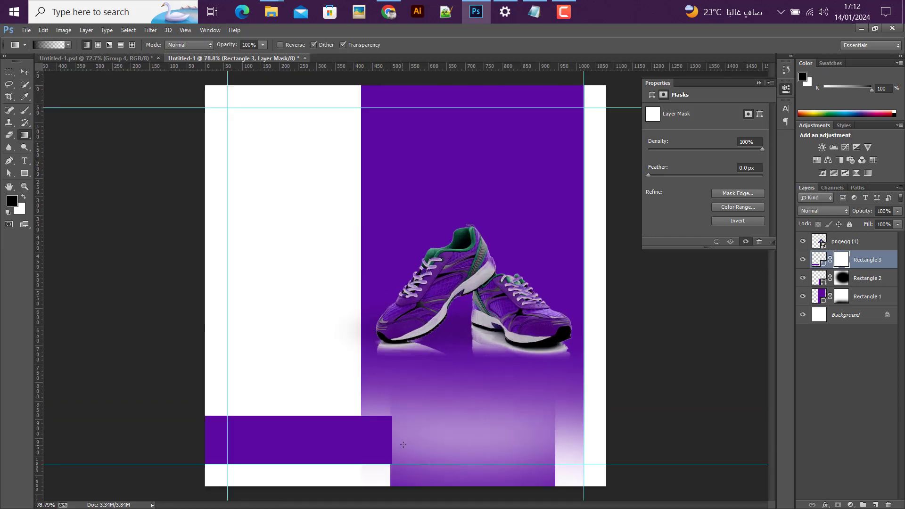
left_click_drag(390, 443, 369, 444)
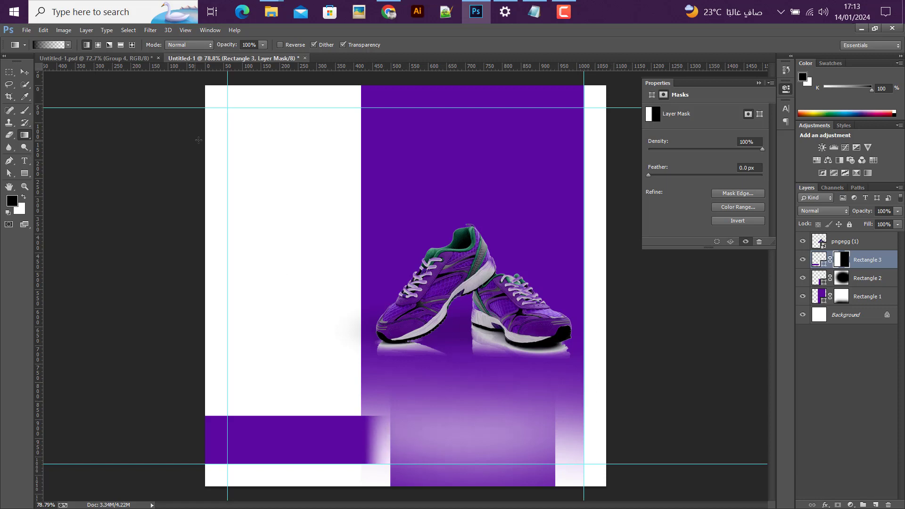
left_click(25, 72)
scroll(337, 332, "down", 2)
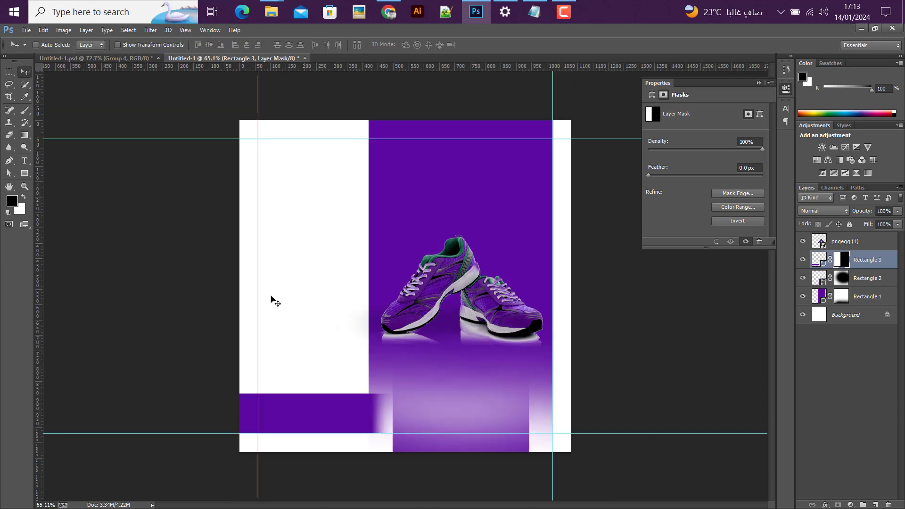
Draw a vertical rectangle about 147 × 533 px behind the left shoe, directly above the Rectangle 1 layer, and fill it with white #ffffff
left_click(866, 301)
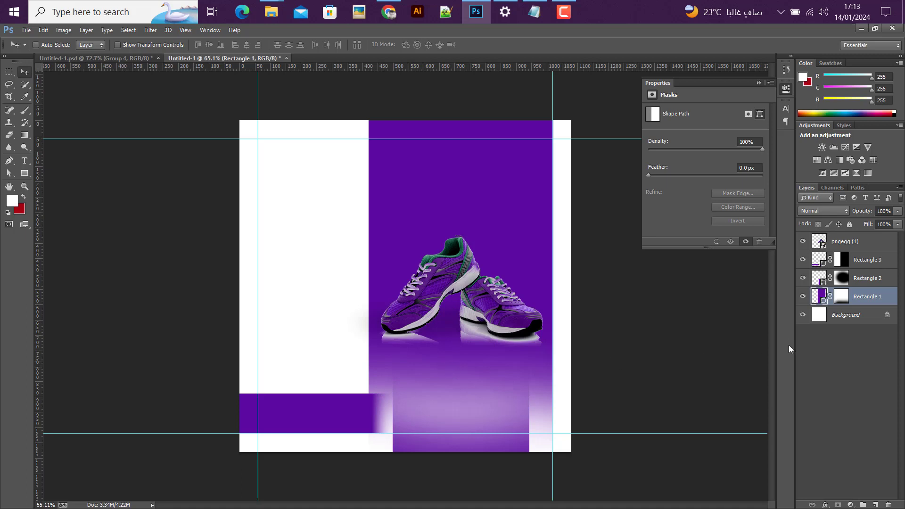
left_click(24, 174)
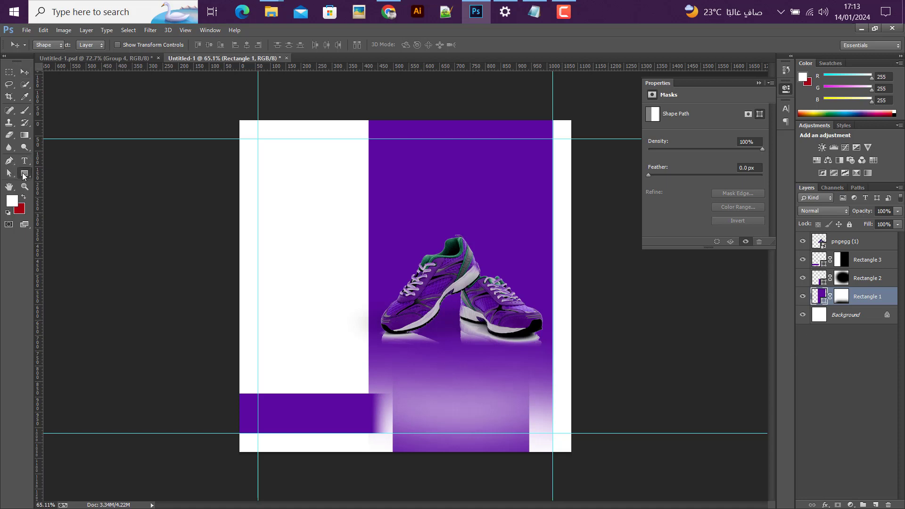
left_click_drag(391, 212, 435, 375)
key("v")
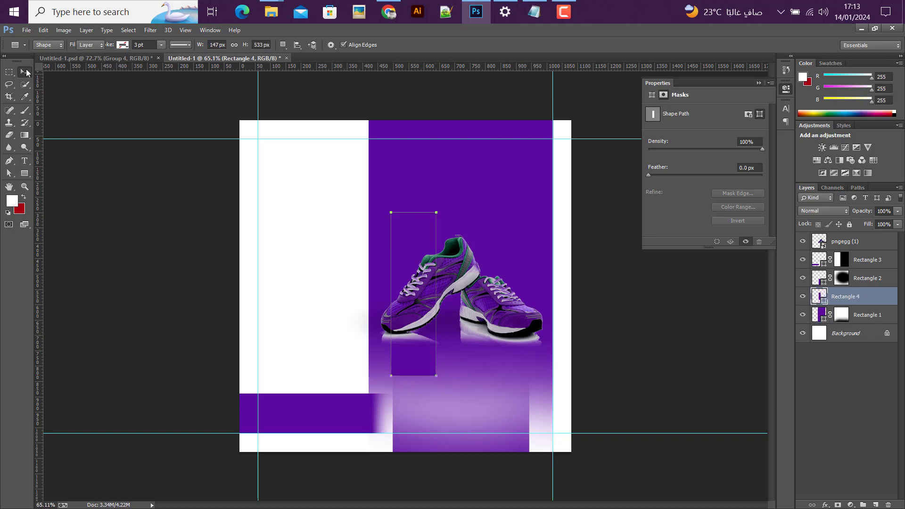
double_click(821, 298)
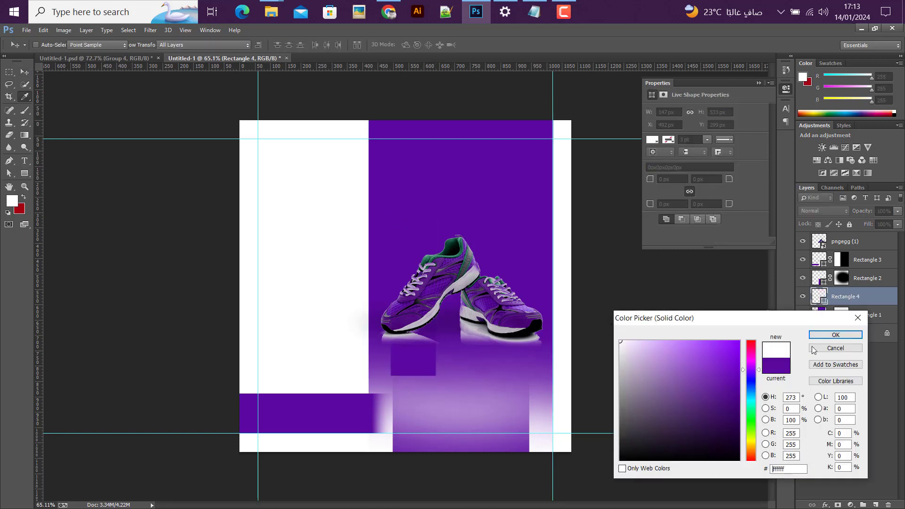
key("Return")
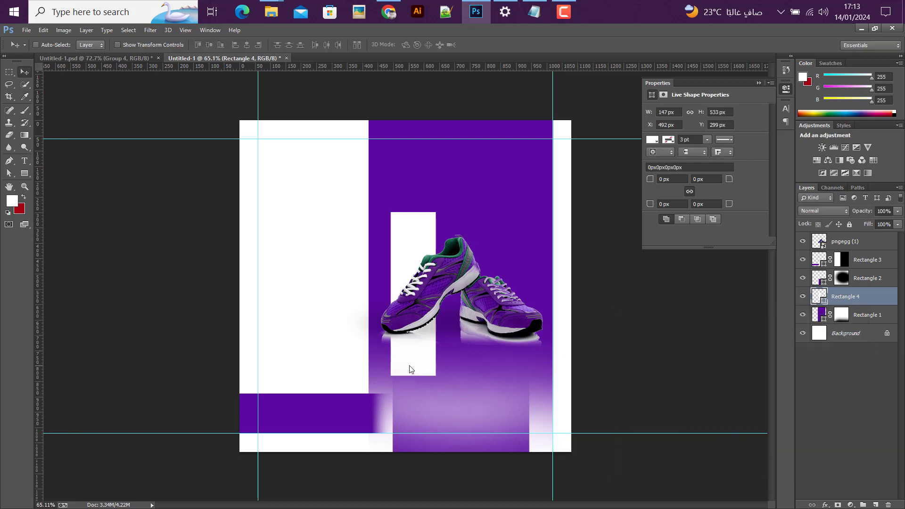
Line the white bar up with Rectangle 2's left edge, narrow it to 85.71% and stretch it up to the top guide at 142.40% height
left_click_drag(409, 368, 468, 359)
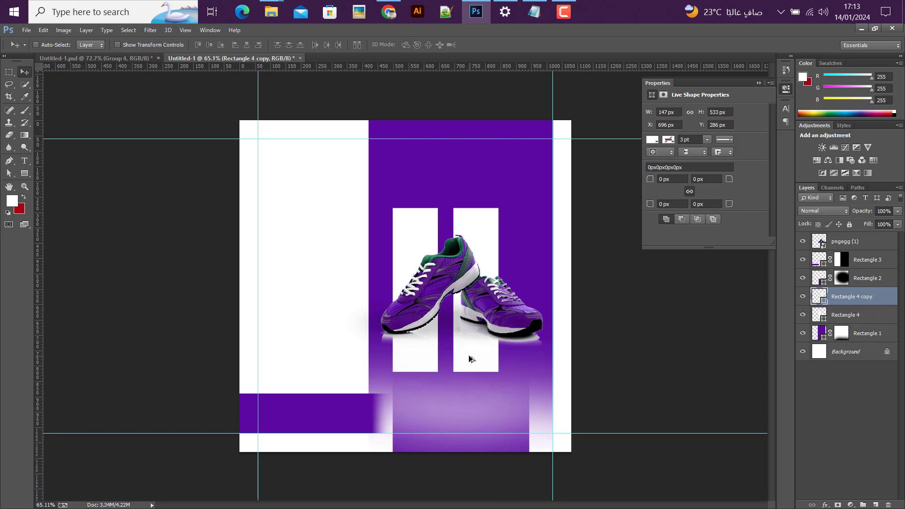
key("ctrl+z")
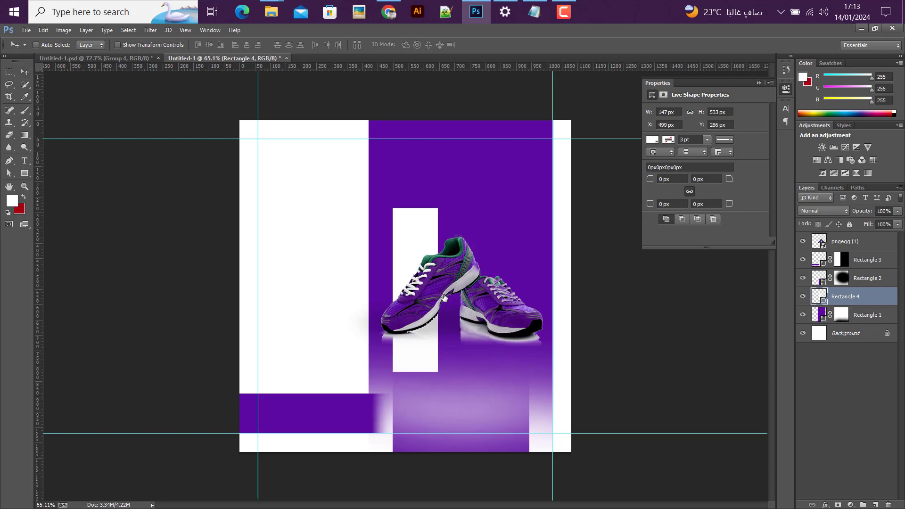
key("ctrl+t")
left_click_drag(439, 286, 430, 286)
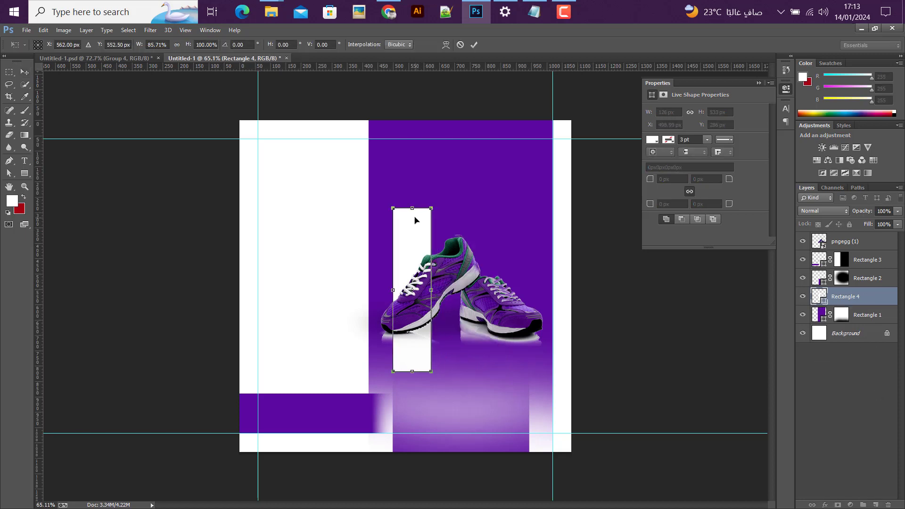
left_click_drag(410, 167, 411, 136)
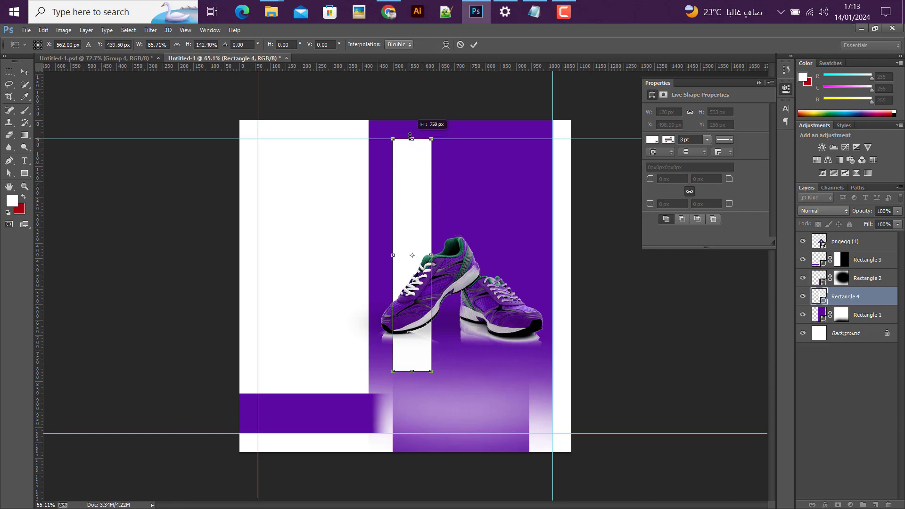
left_click(474, 45)
Duplicate the white bar into three evenly distributed bars across the purple band and merge them into one shape
left_click_drag(423, 231, 506, 261)
left_click(844, 335, "shift")
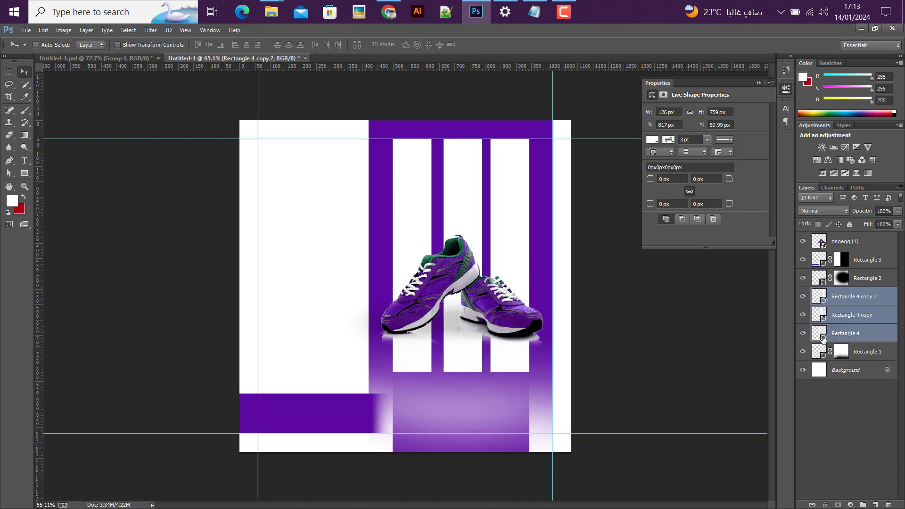
left_click(327, 46)
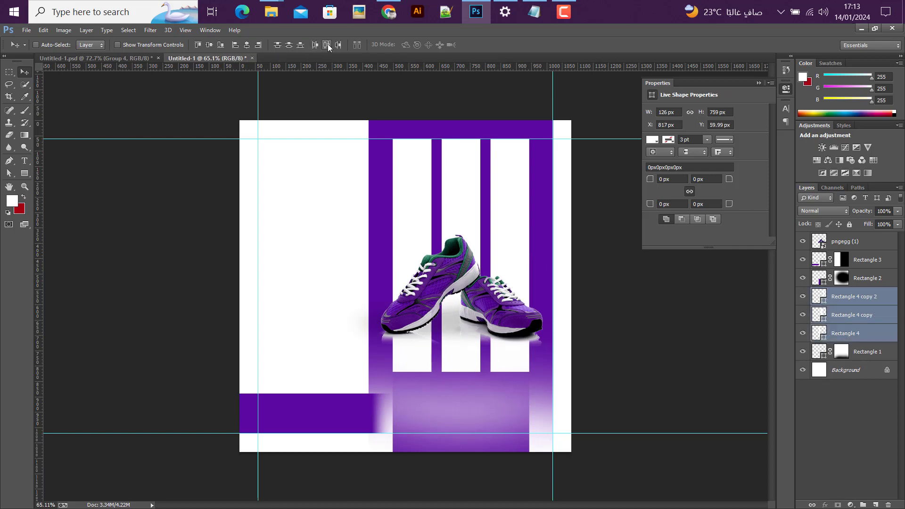
right_click(853, 315)
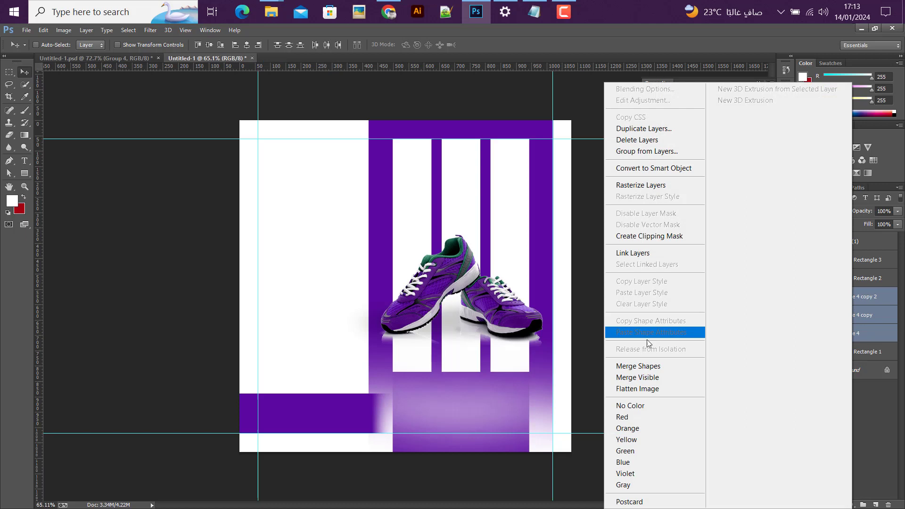
left_click(653, 366)
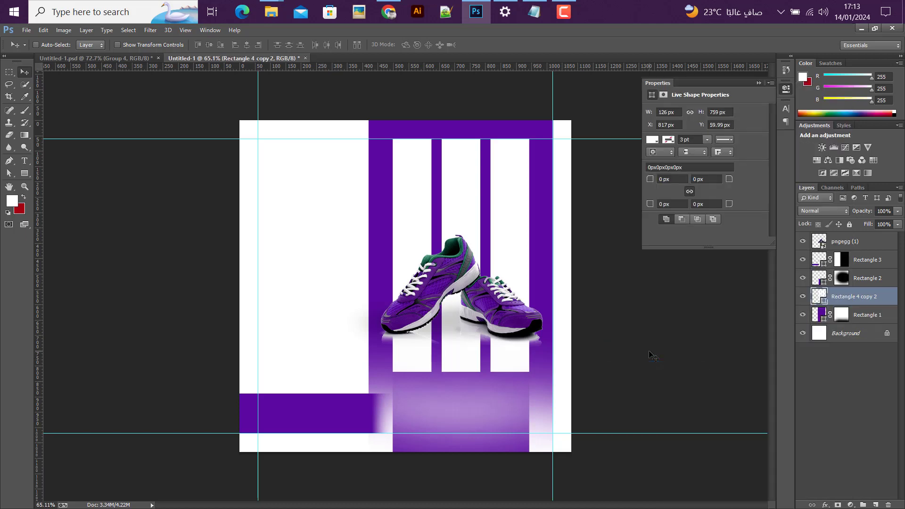
Add a layer mask to the merged bars and fade their upper and lower ends with the 800 px black brush
left_click(837, 505)
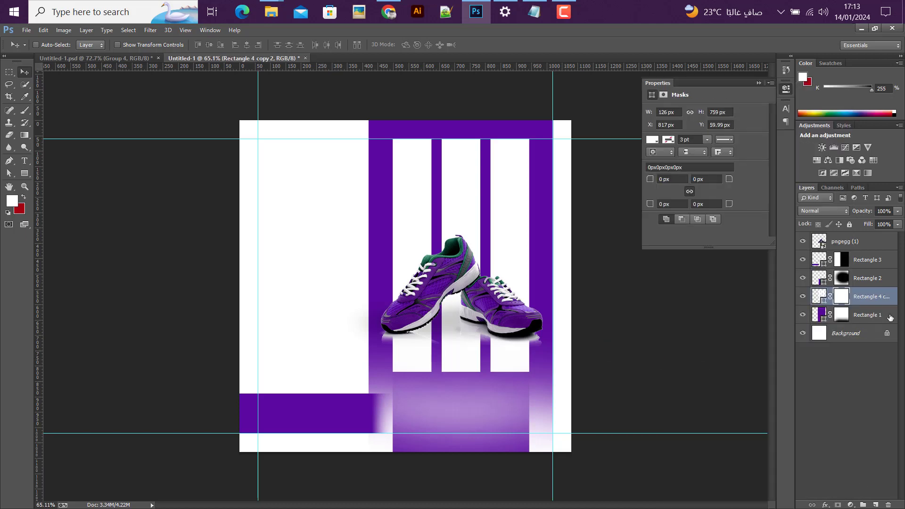
key("b")
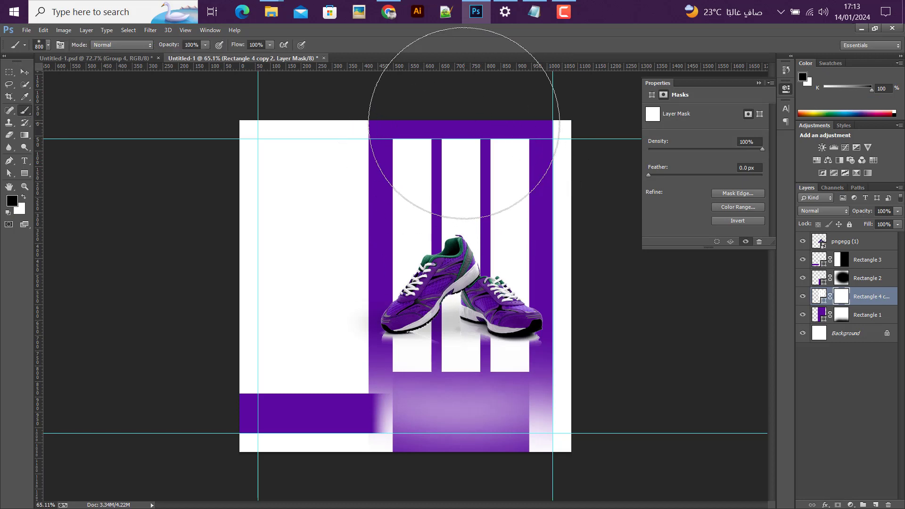
mouse_move(454, 121)
left_mouse_down()
mouse_move(444, 111)
mouse_move(535, 95)
mouse_move(473, 117)
mouse_move(383, 91)
mouse_move(524, 71)
left_mouse_up()
mouse_move(456, 463)
left_mouse_down()
mouse_move(498, 468)
mouse_move(386, 473)
mouse_move(534, 473)
mouse_move(509, 477)
left_mouse_up()
left_click(27, 73)
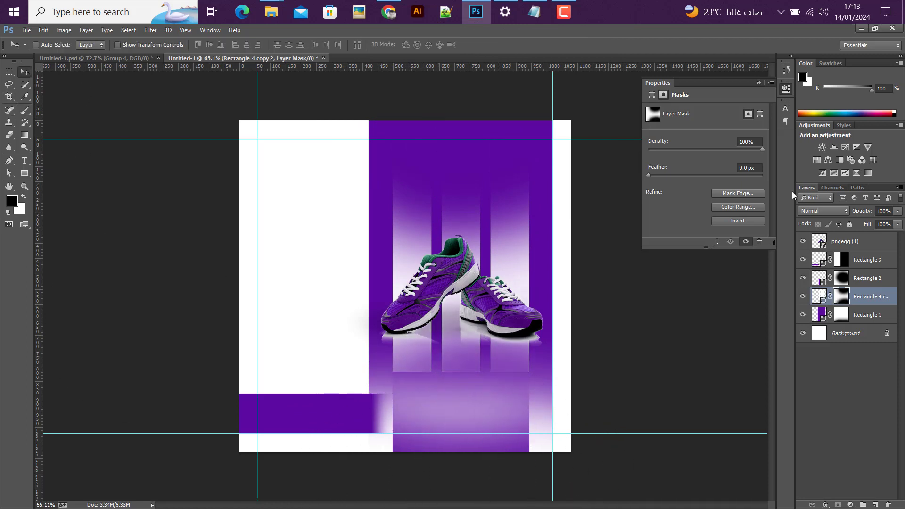
Compare Overlay and Soft Light blending on the merged white bars and keep Soft Light
left_click(823, 211)
left_click(809, 147)
left_click(822, 213)
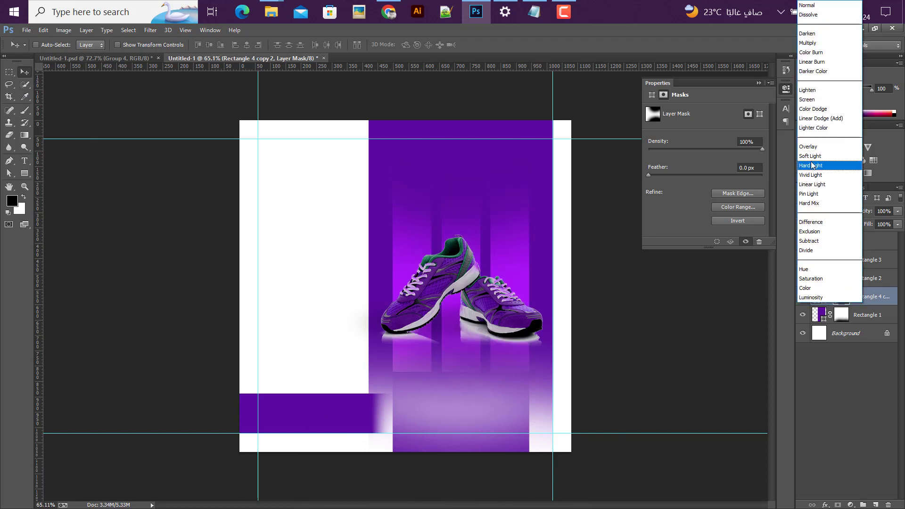
left_click(810, 146)
left_click(817, 215)
left_click(807, 159)
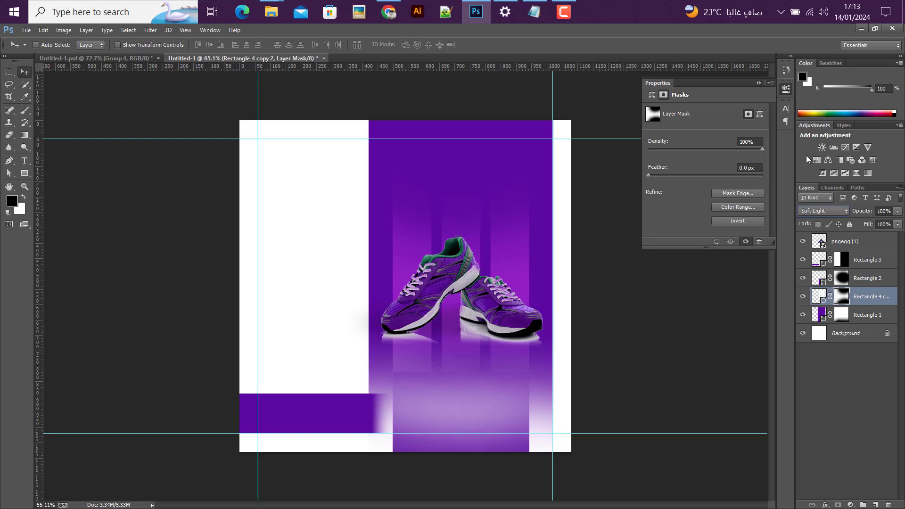
left_click(821, 213)
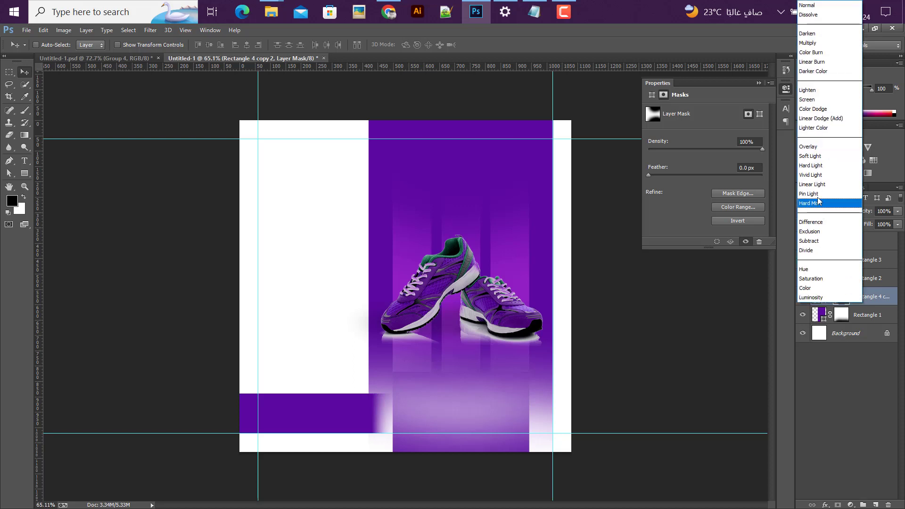
left_click(810, 156)
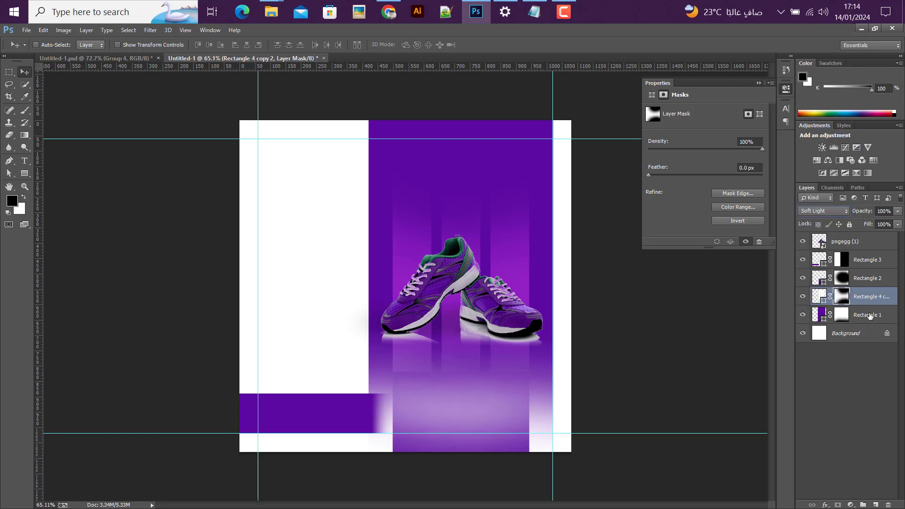
Toggle the merged bars' visibility to compare the purple band with and without them
left_click(878, 505)
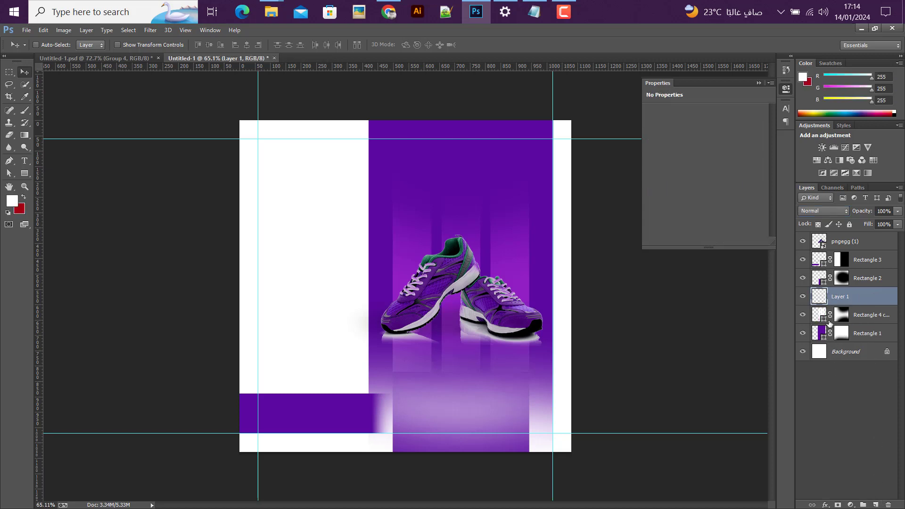
key("ctrl+z")
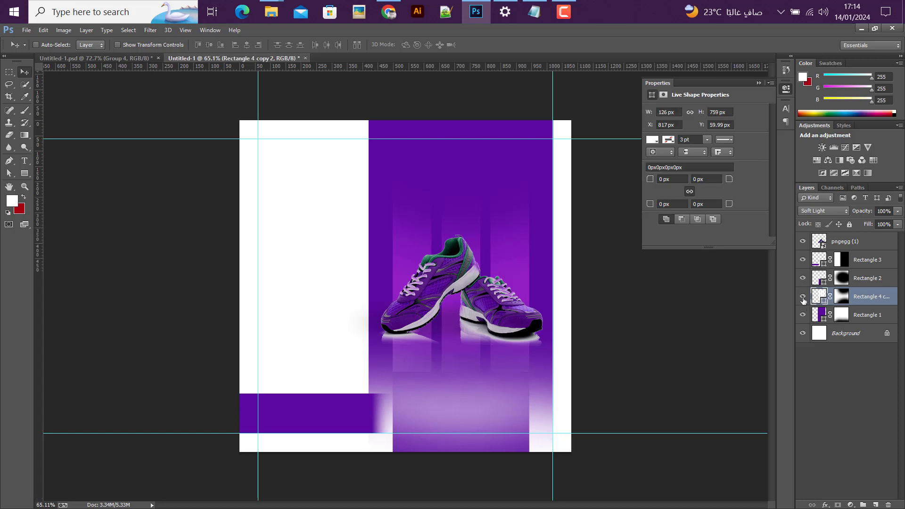
left_click(802, 297)
left_click(802, 298)
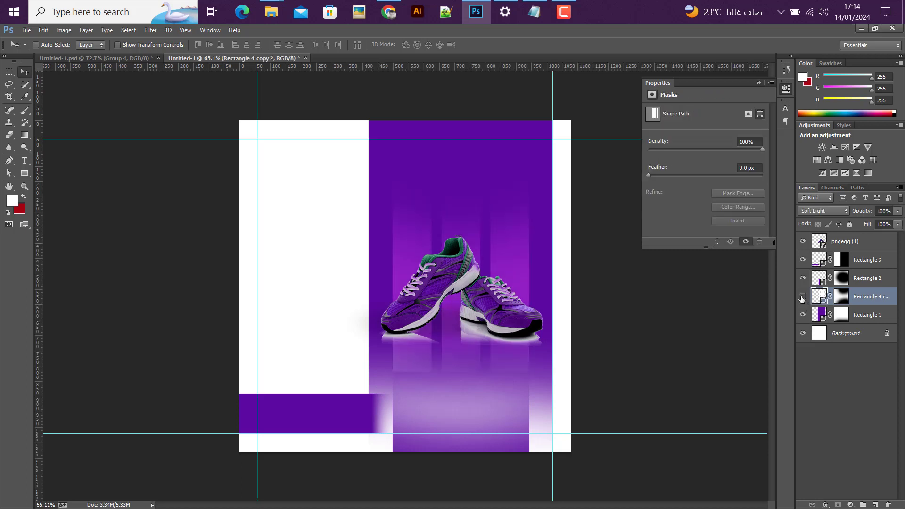
left_click(802, 298)
left_click(802, 298)
Add a layer above the merged bars and dab a soft white glow behind the shoes with a 700 px brush
left_click(875, 504)
left_click(24, 110)
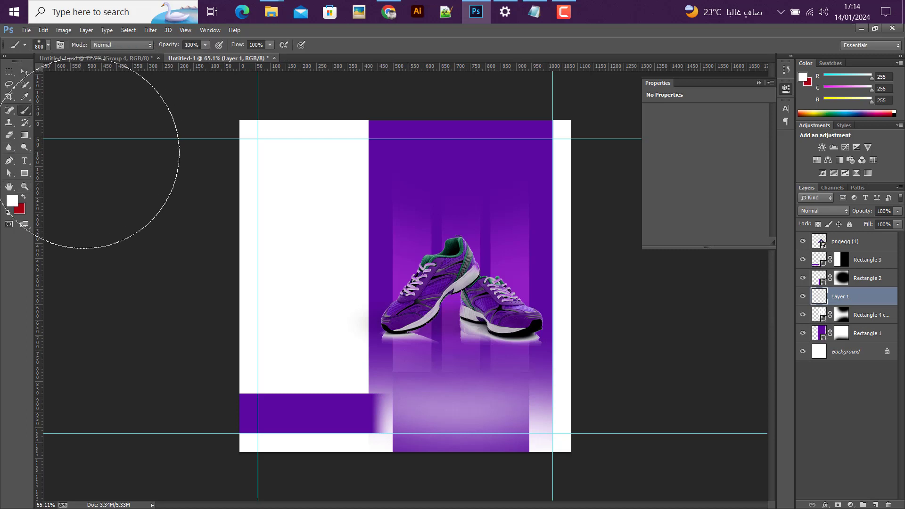
key("bracketleft")
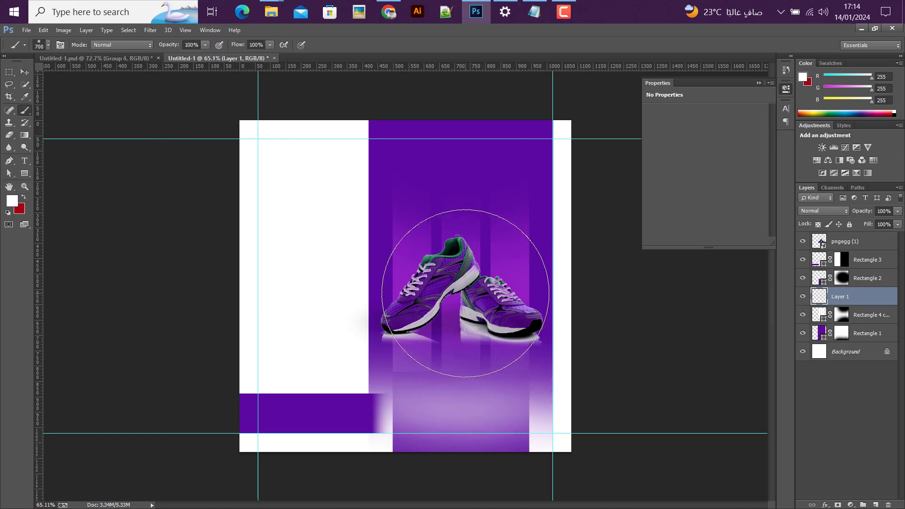
left_click(465, 293)
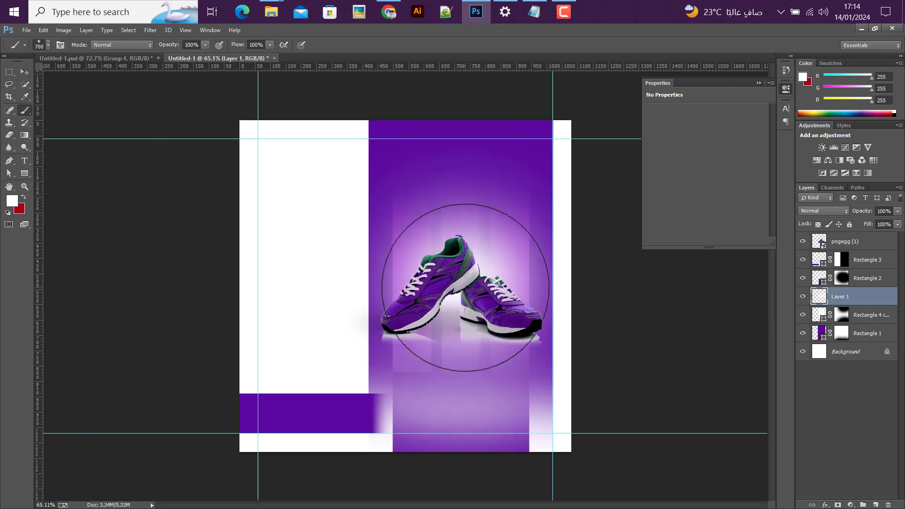
left_click(25, 73)
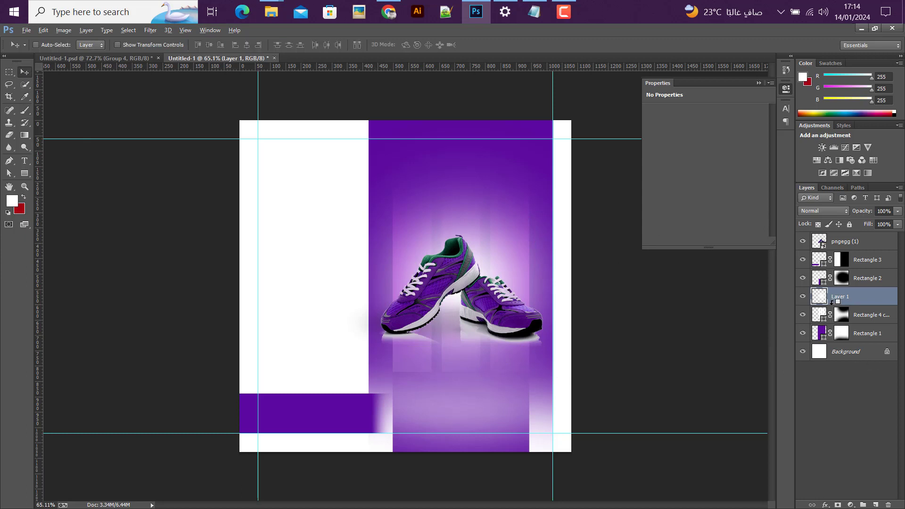
Try Soft Light on the glow layer clipped to the bars, release the clipping and compare the glow on and off
left_click(832, 302, "alt")
left_click(814, 212)
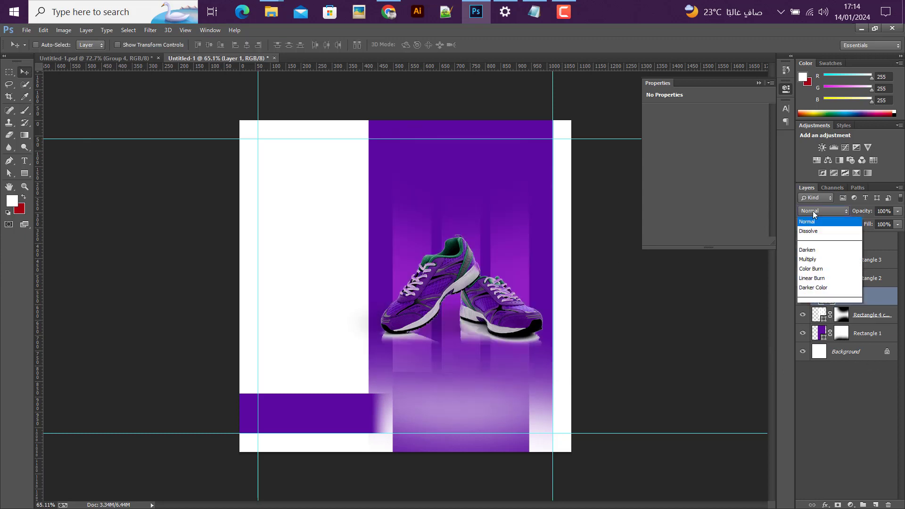
left_click(804, 157)
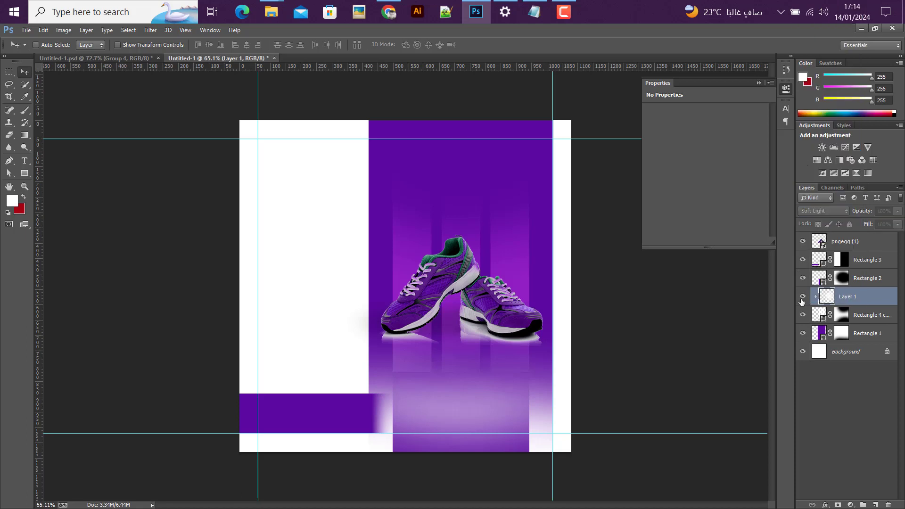
left_click(833, 303, "alt")
left_click(803, 297)
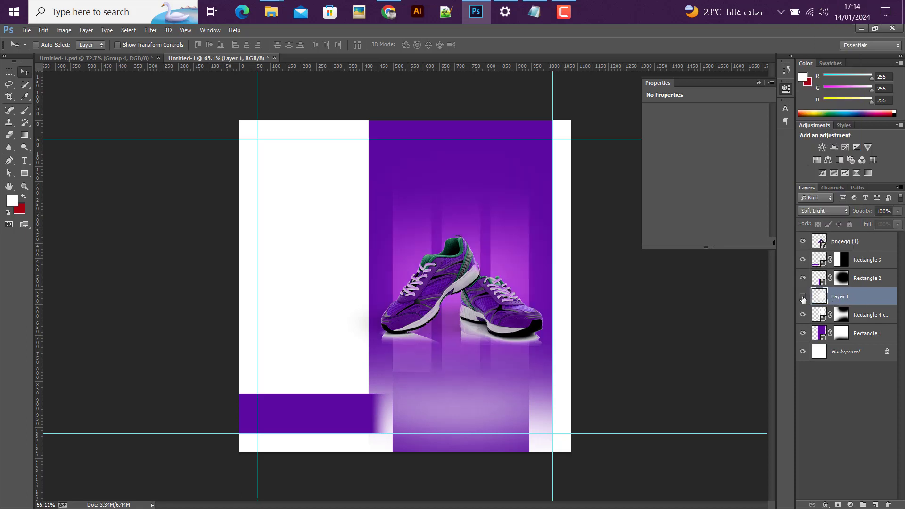
left_click(802, 297)
Set the glow layer's blend mode to Overlay and its fill to 61%
left_click(812, 212)
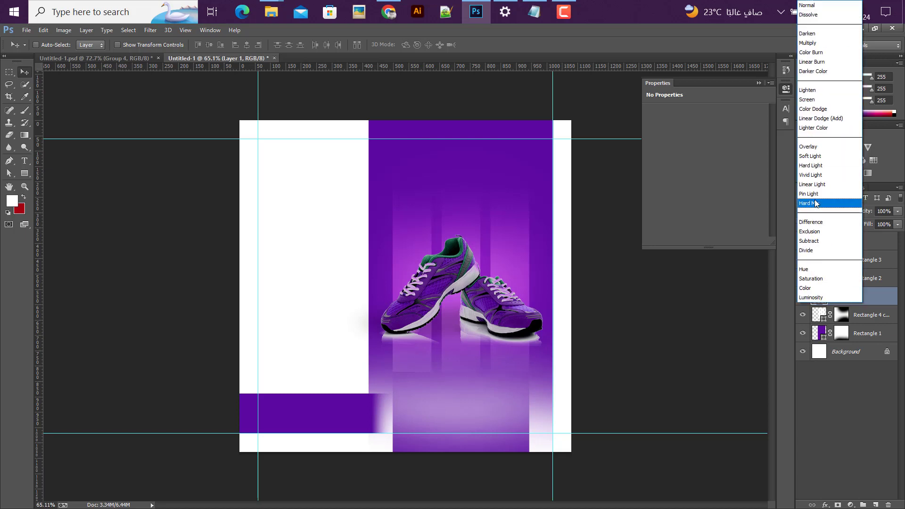
left_click(812, 149)
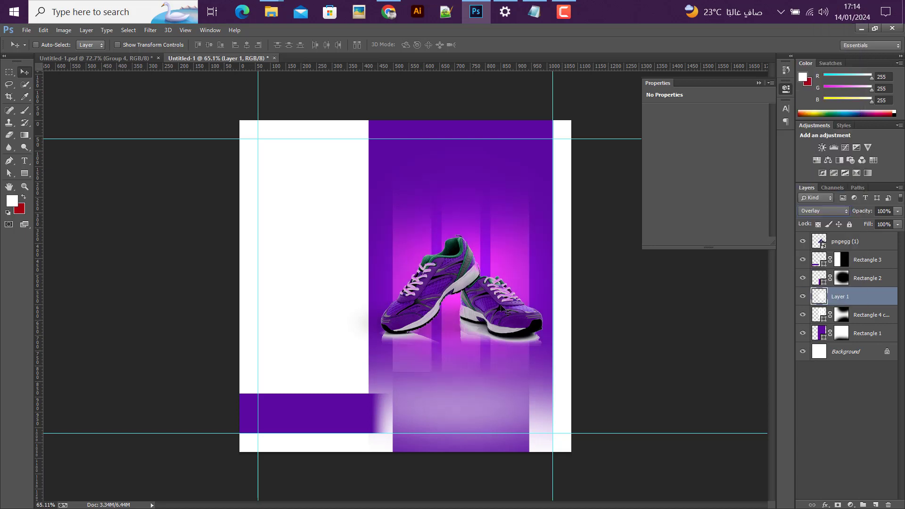
left_click(898, 225)
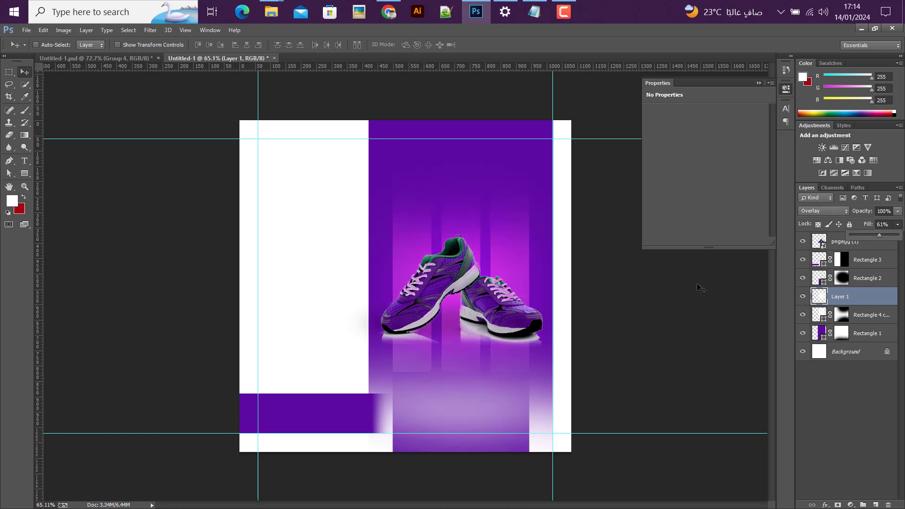
left_click(595, 341)
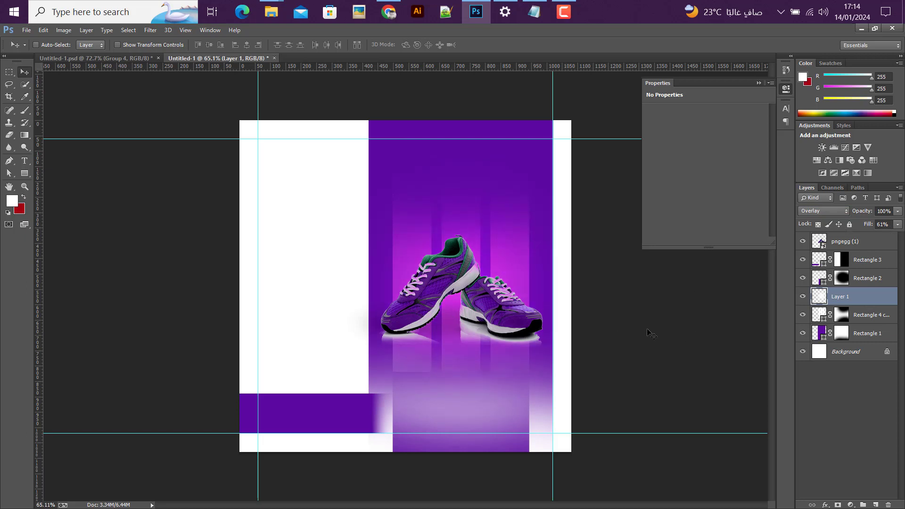
Draw a white horizontal rectangle about 605 × 128 px across the top of the purple band, directly above the glow layer
left_click(872, 320)
scroll(445, 352, "up", 2)
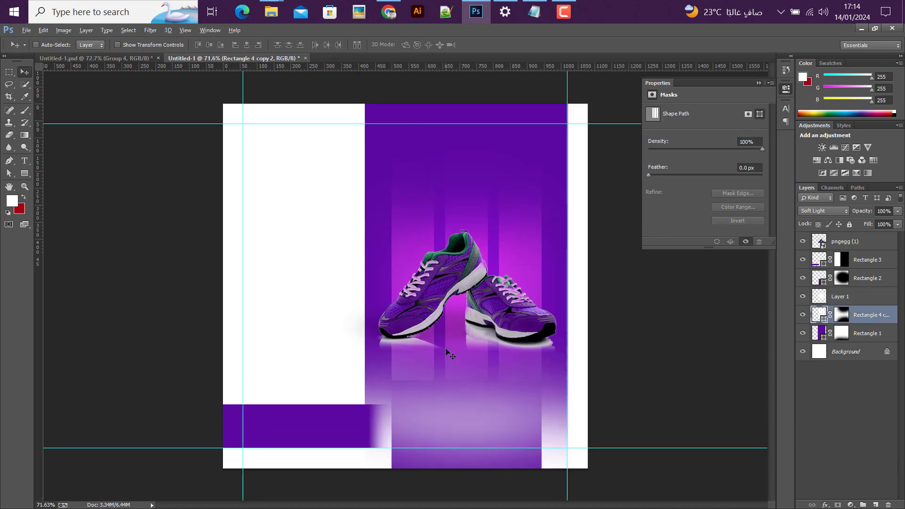
scroll(445, 352, "down", 1)
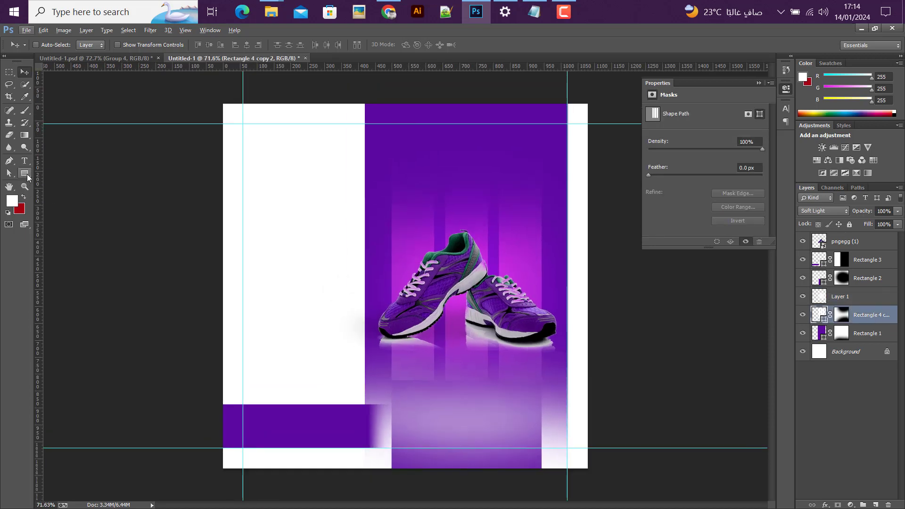
left_click(24, 173)
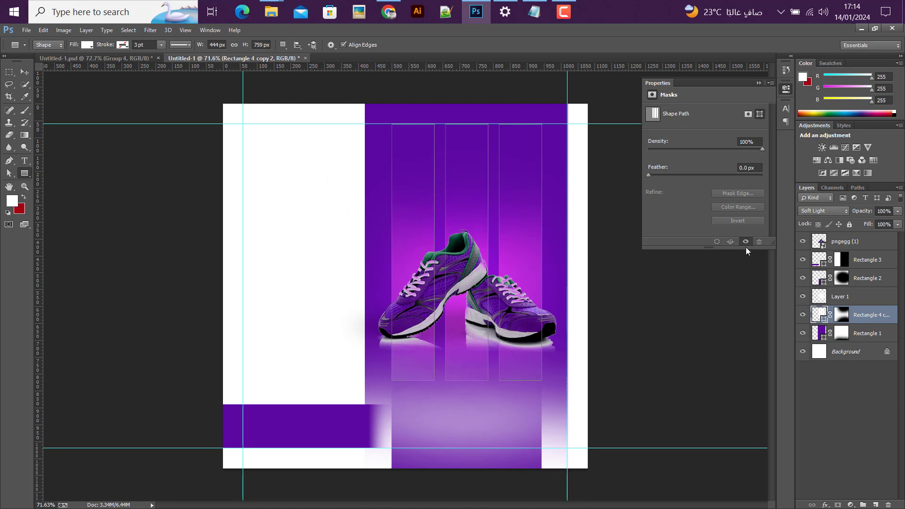
left_click(863, 337)
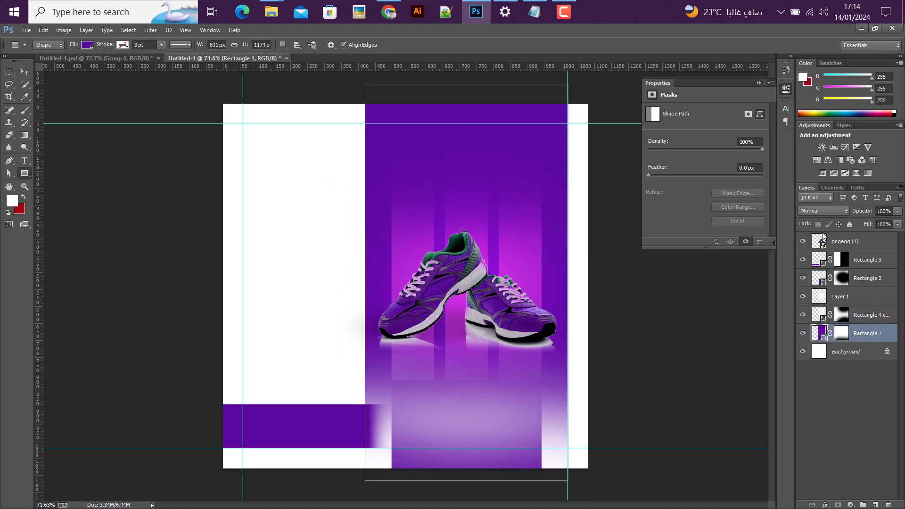
left_click(870, 292)
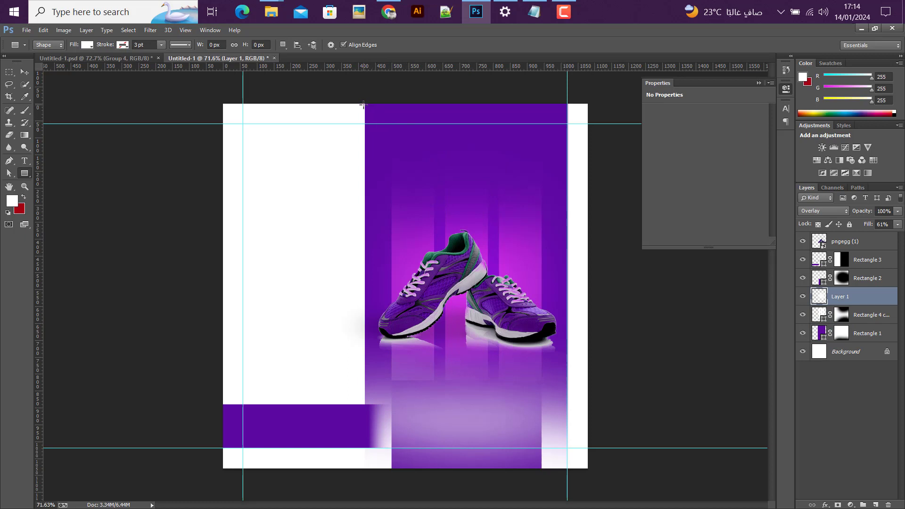
left_click_drag(364, 104, 567, 148)
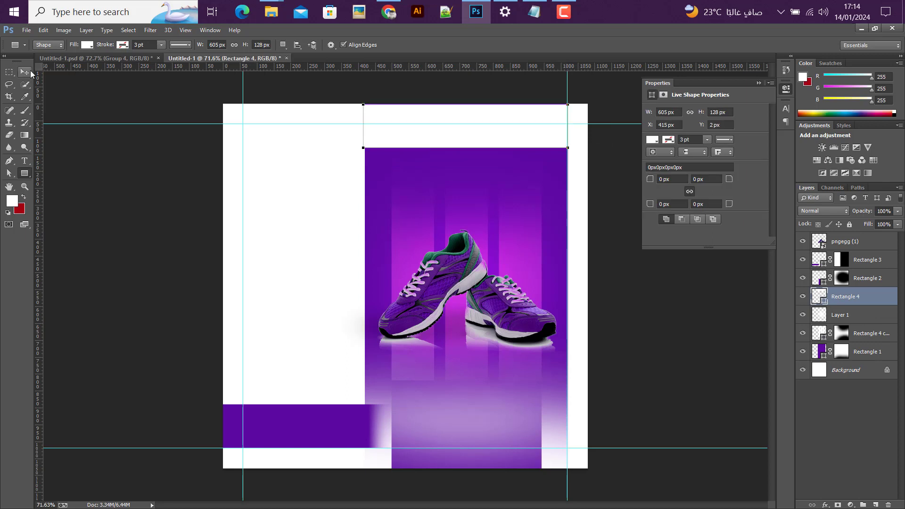
Narrow the white horizontal rectangle to 99.17% so its left edge meets the purple band's edge
key("v")
key("ctrl+t")
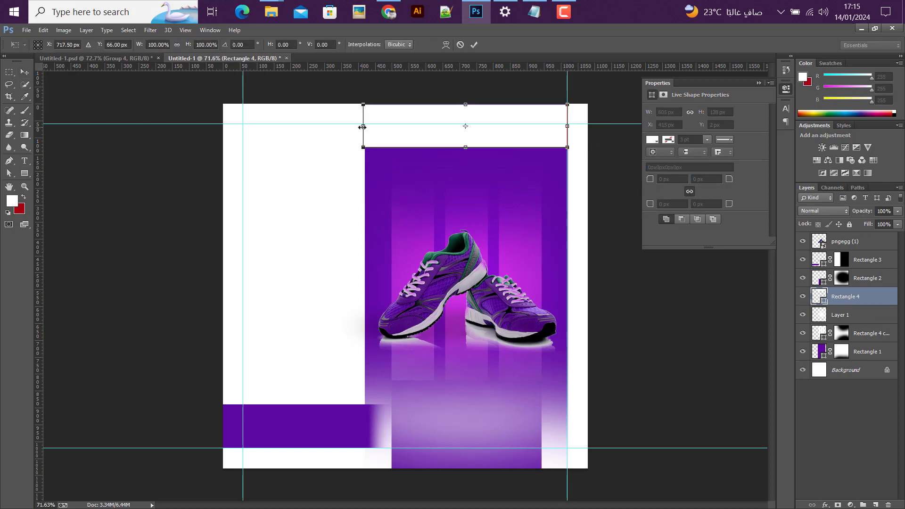
left_click_drag(364, 127, 365, 127)
key("a")
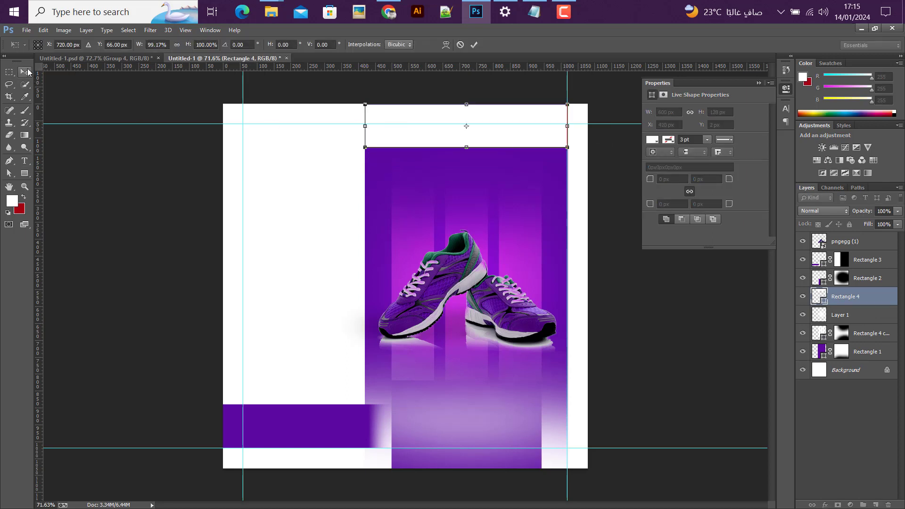
left_click(405, 212)
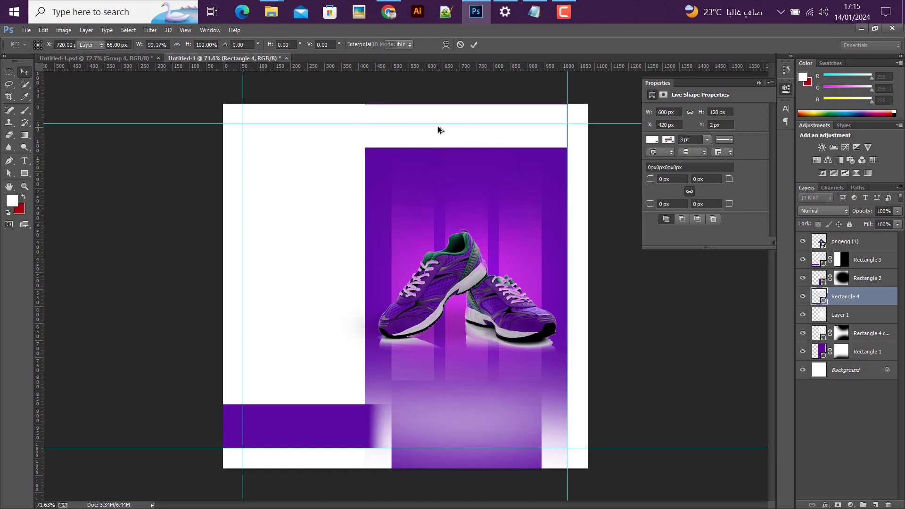
Duplicate the horizontal bar downward into three, distribute them evenly by vertical centers and merge them into one shape
key("v")
left_click_drag(439, 137, 443, 187)
left_click_drag(434, 188, 436, 245)
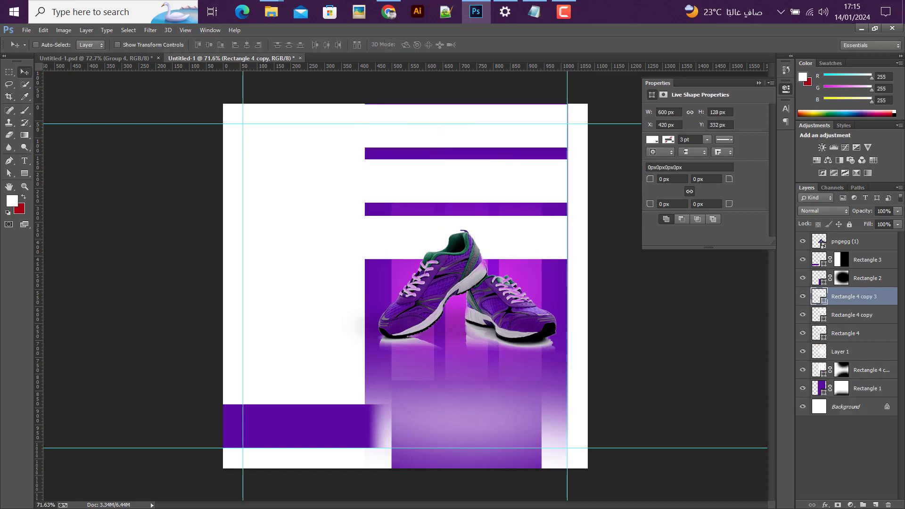
left_click(844, 335, "shift")
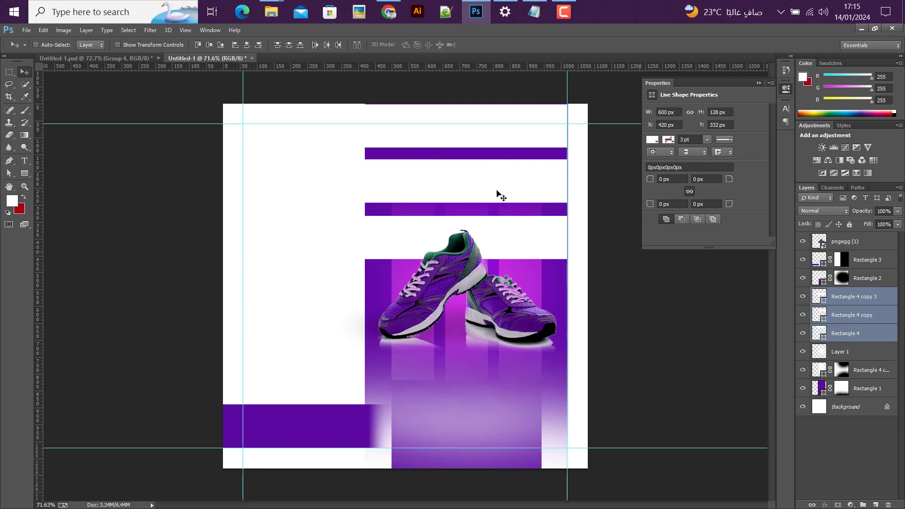
left_click(289, 45)
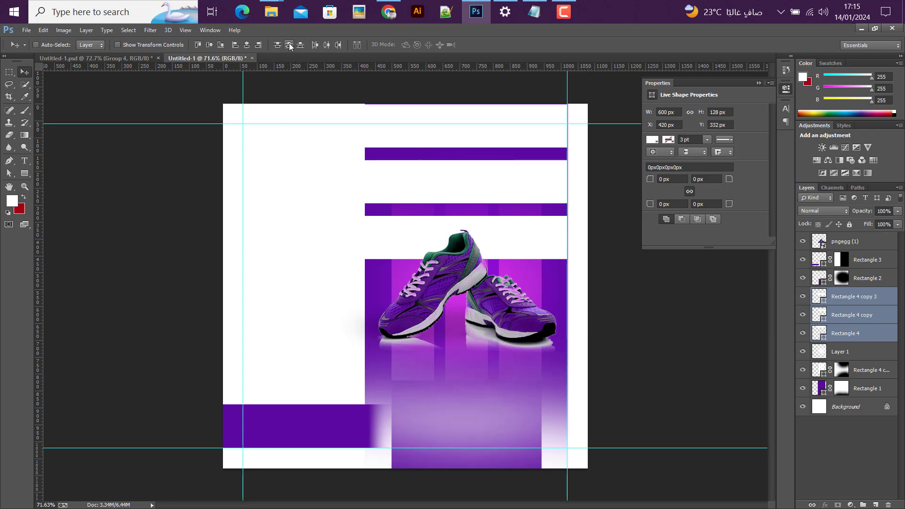
right_click(855, 332)
left_click(626, 366)
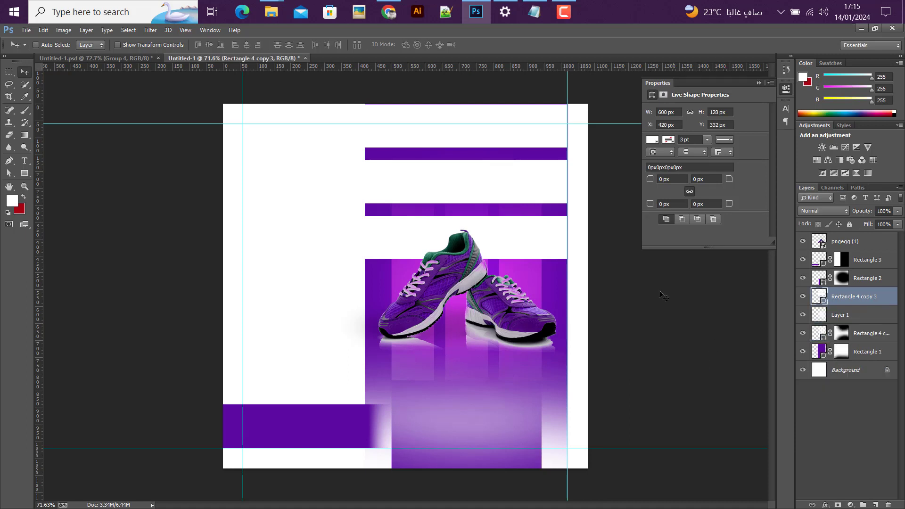
Set the merged horizontal bars' blend mode to Overlay and add a layer mask to them
left_click(816, 211)
left_click(808, 148)
left_click(838, 505)
Paint black on the horizontal bars' mask with the soft brush to fade their outer ends
left_click(24, 110)
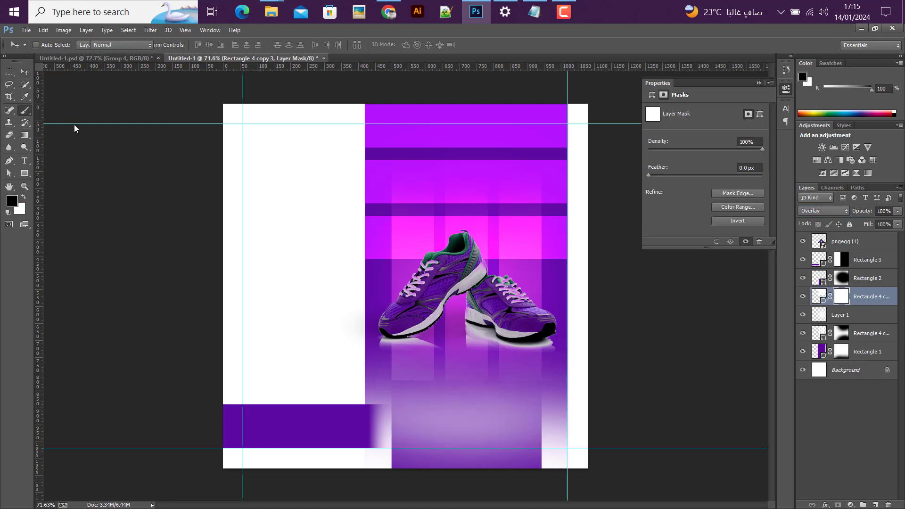
left_click(297, 193)
left_click(290, 258)
mouse_move(288, 260)
left_mouse_down()
mouse_move(271, 172)
mouse_move(280, 148)
mouse_move(292, 166)
left_mouse_up()
scroll(640, 228, "down", 1)
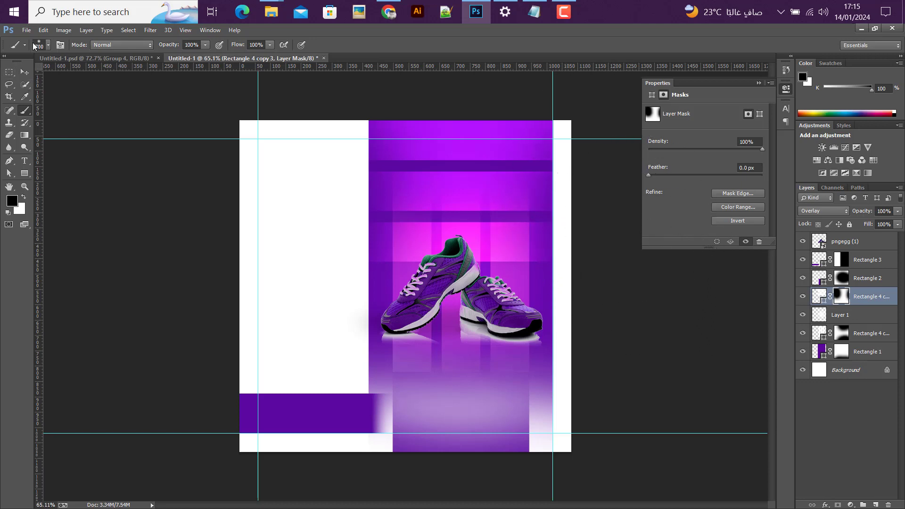
left_click(23, 71)
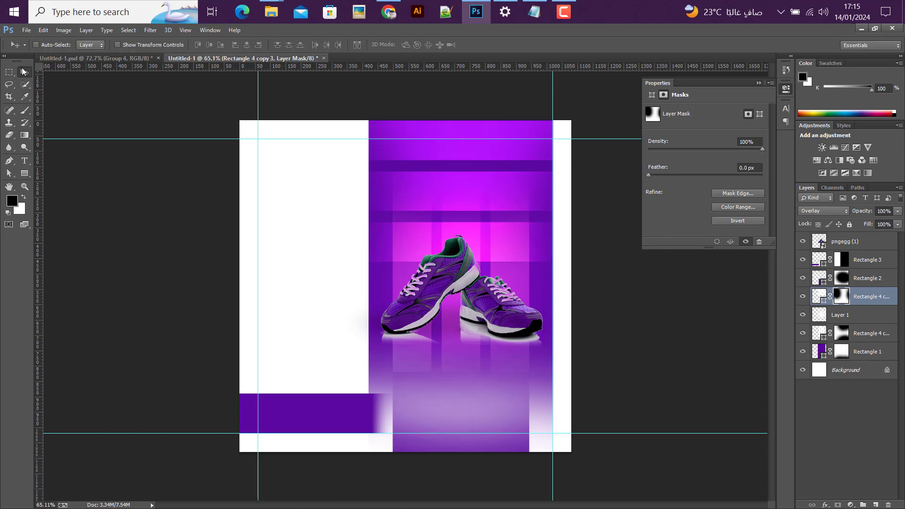
scroll(450, 191, "up", 1)
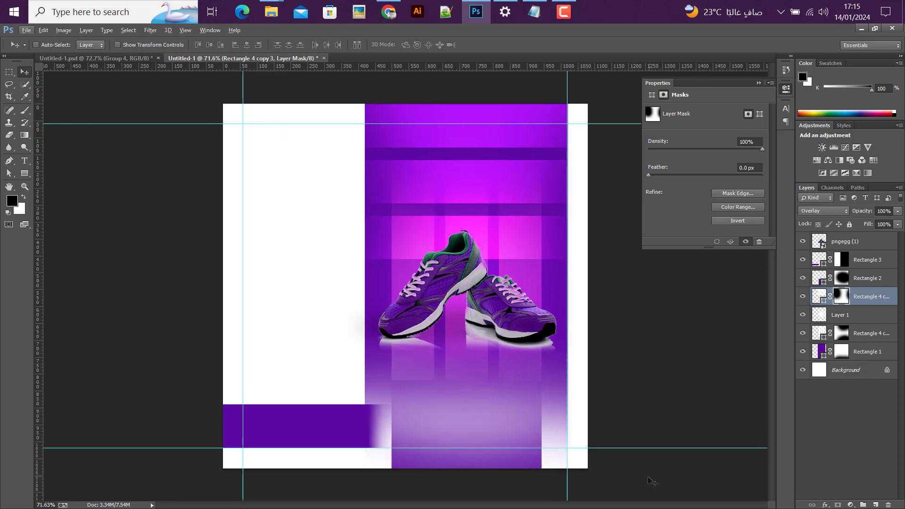
Draw a white rectangle about 369 × 176 px below the shoes, layered above the shoe image
scroll(428, 398, "down", 1)
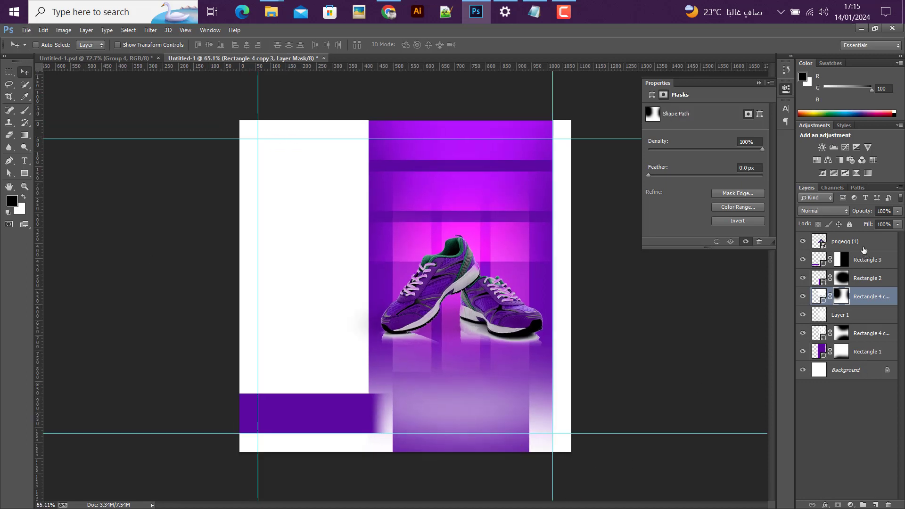
left_click(863, 256)
left_click(863, 242)
left_click(24, 174)
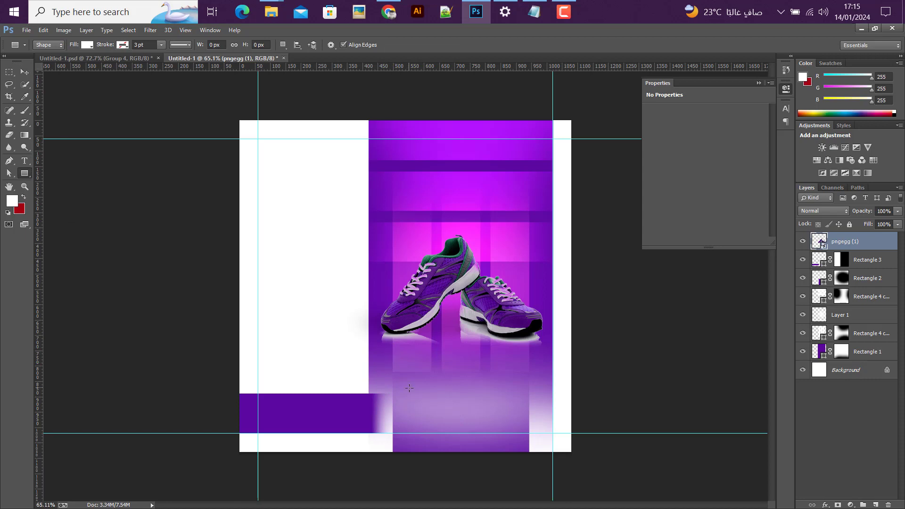
left_click_drag(408, 351, 521, 405)
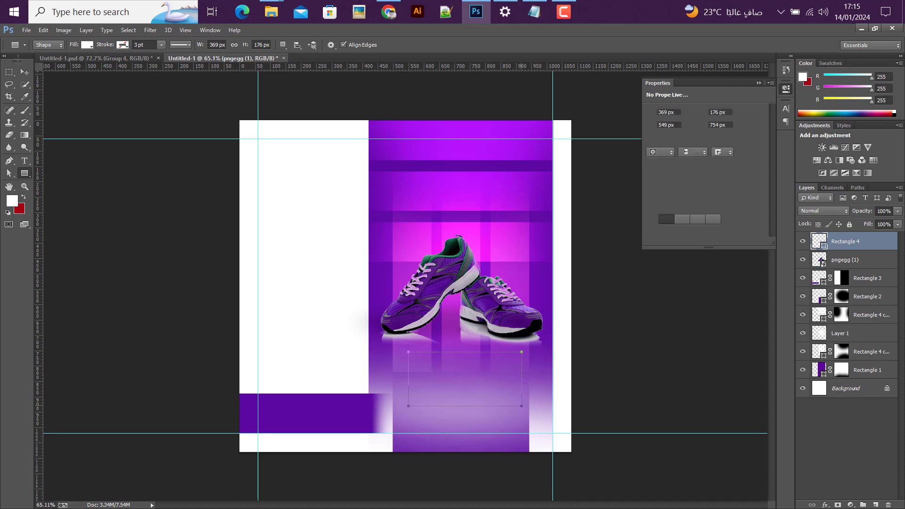
key("v")
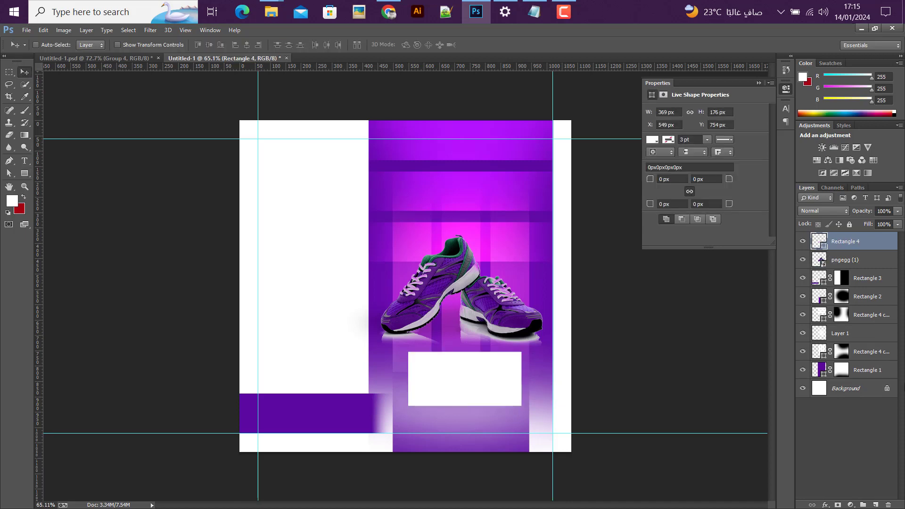
Recolor the new rectangle below the shoes with the dark purple #5c09a1 sampled from the artwork
double_click(823, 247)
left_click(437, 165)
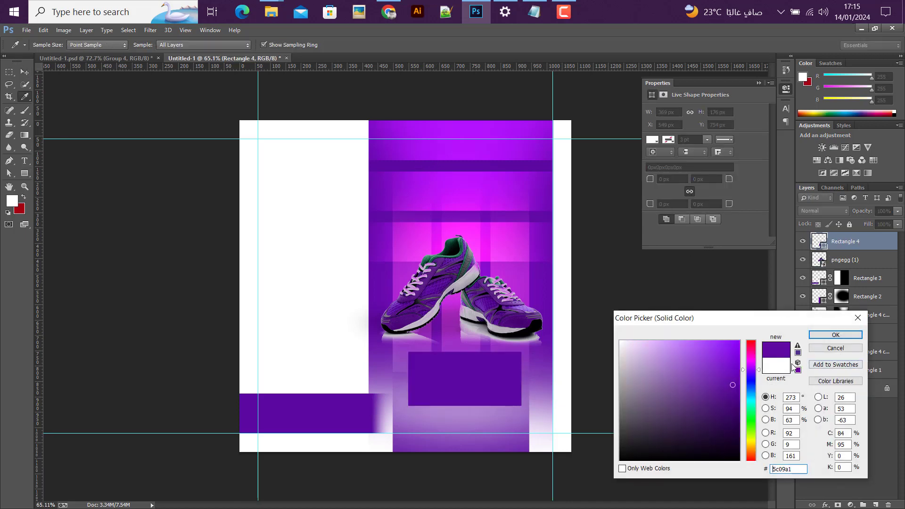
left_click(818, 336)
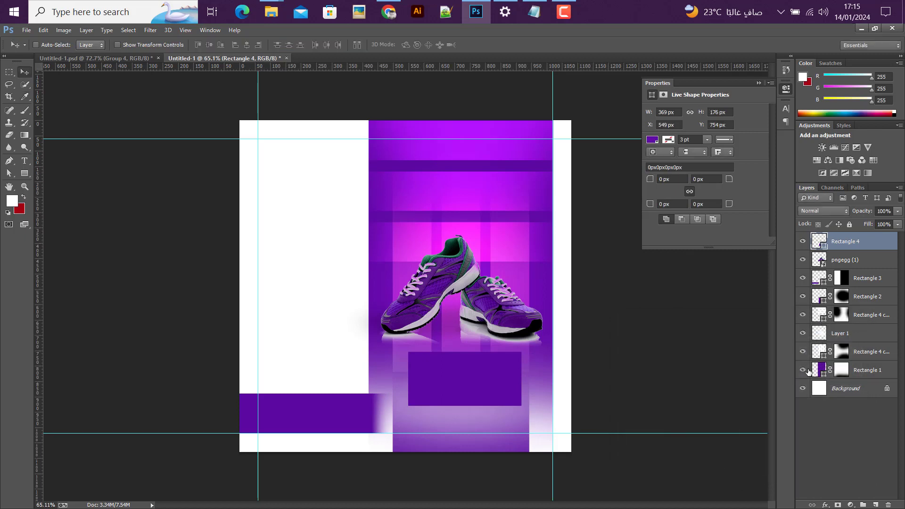
Center the new rectangle horizontally within the tall purple band using the band's outline as a selection, and deselect
left_click(820, 372, "ctrl")
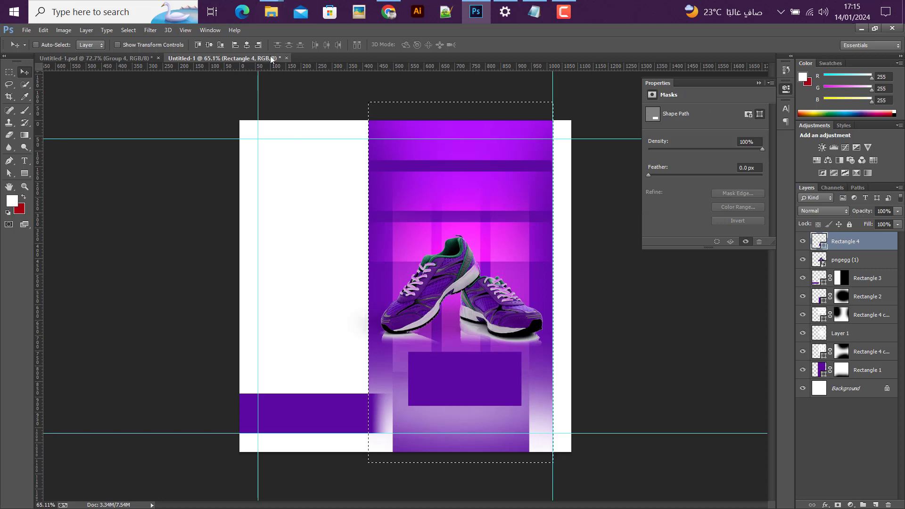
left_click(247, 45)
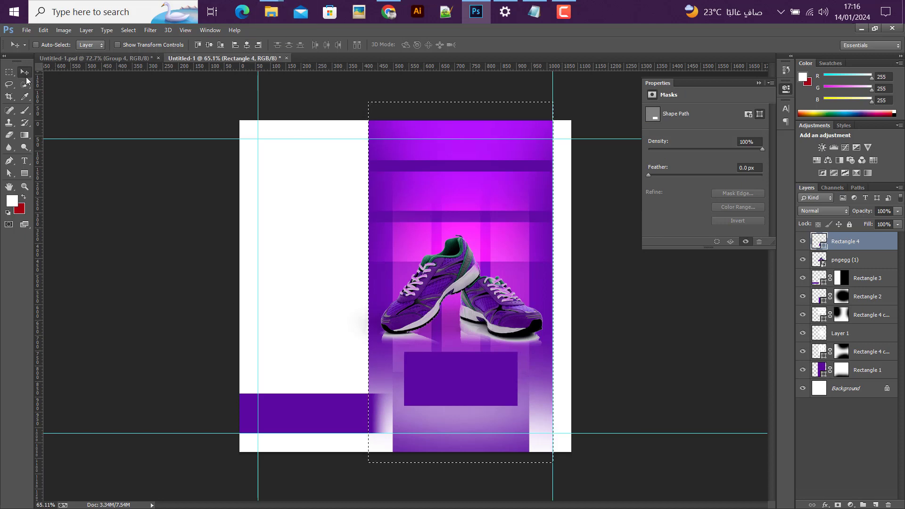
key("ctrl+d")
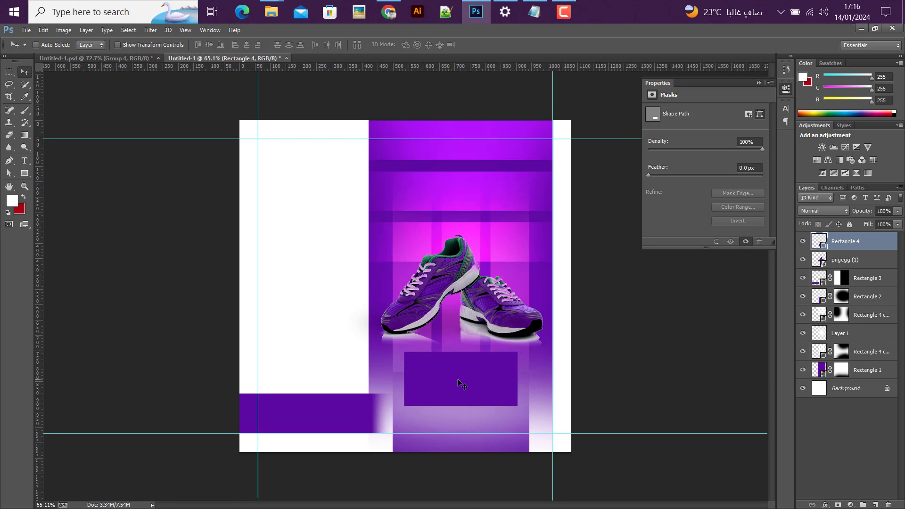
Reduce the rectangle's height to 77.27% by raising its lower edge
scroll(459, 396, "up", 2, "alt")
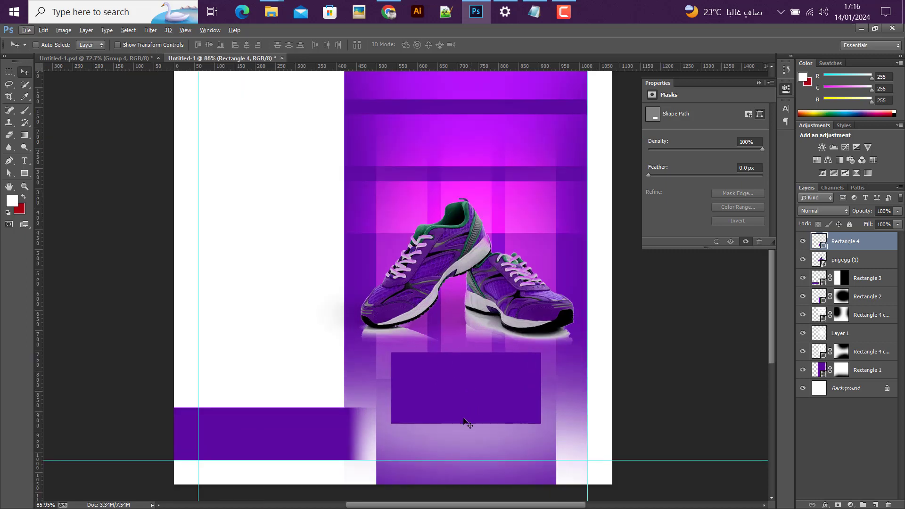
key("ctrl+t")
left_click_drag(465, 423, 464, 407)
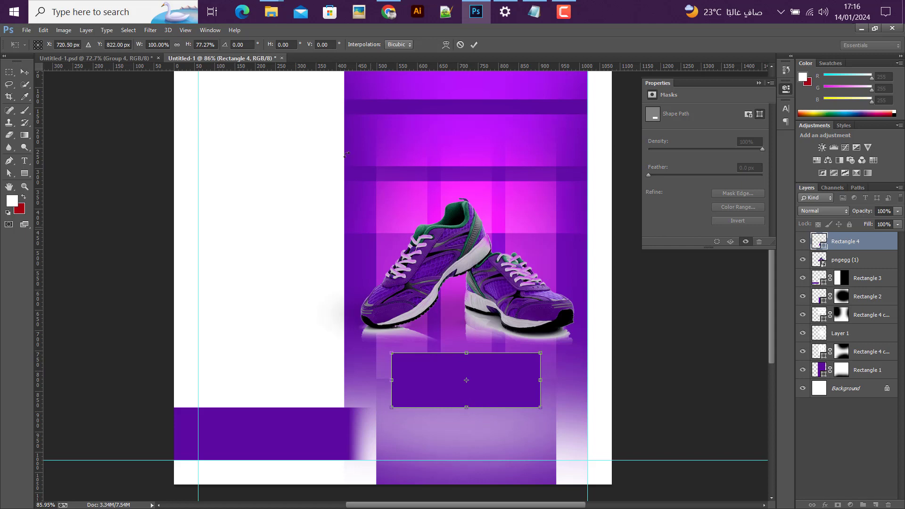
left_click(474, 46)
scroll(464, 374, "down", 2)
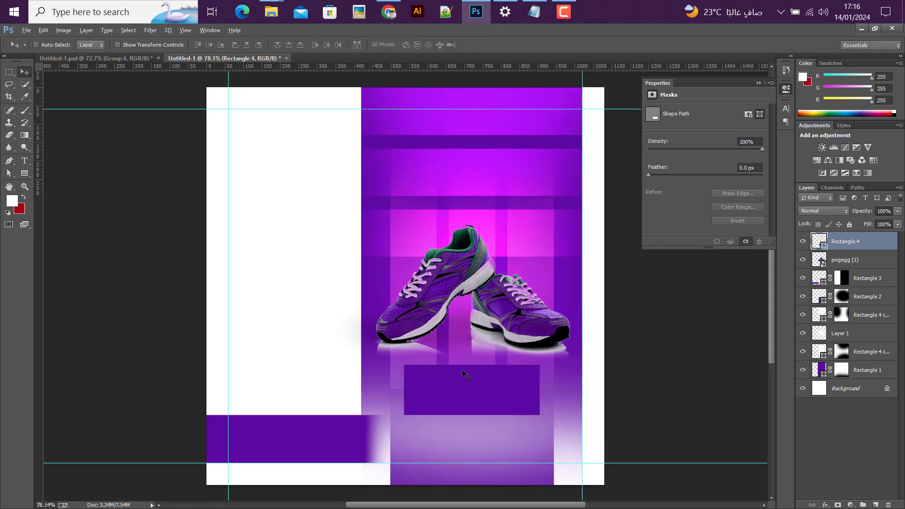
scroll(465, 373, "up", 1)
scroll(460, 358, "down", 1)
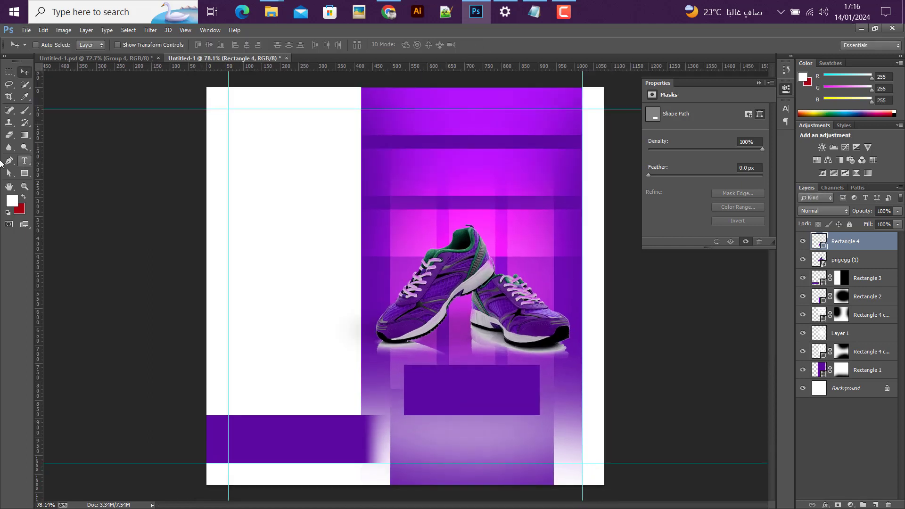
Check the copy in the Notepad text file and add the two-line heading "EXCLUSIVE SNEAKERS" on the white area in Roboto Black
left_click(534, 12)
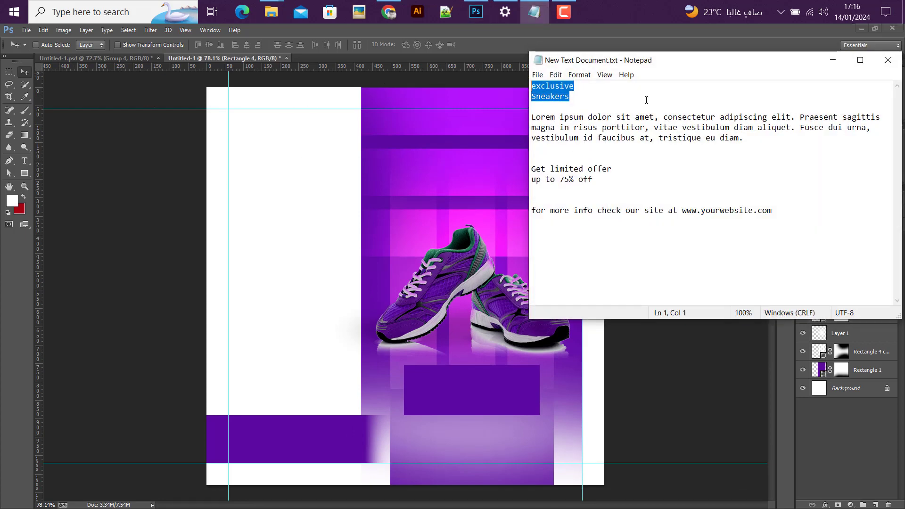
left_click(832, 59)
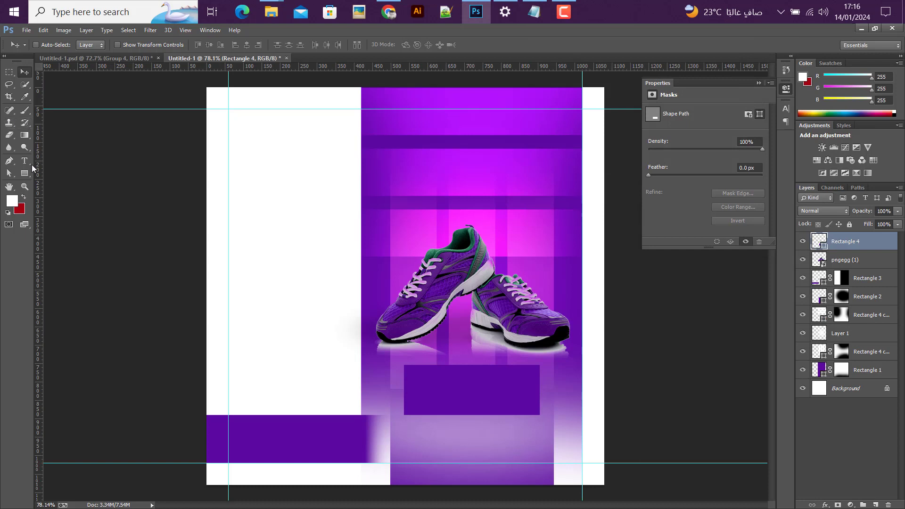
left_click(25, 161)
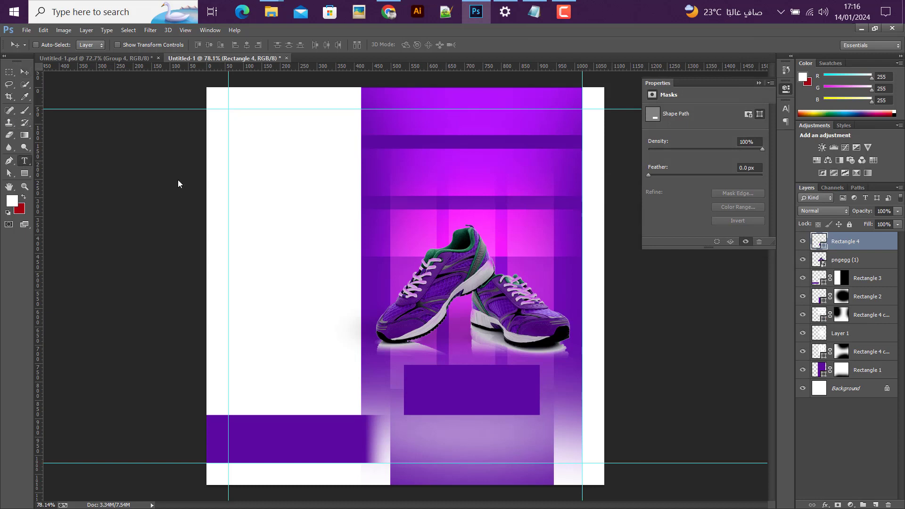
left_click(257, 223)
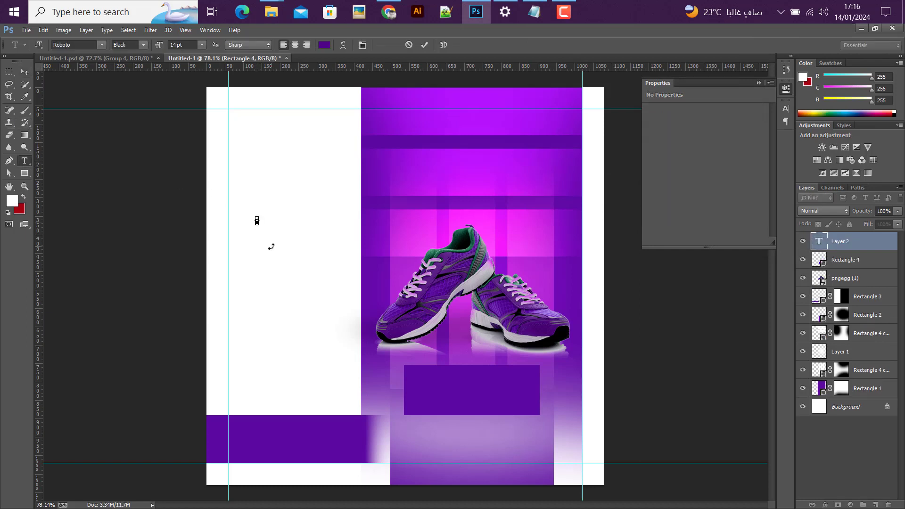
type("EXCLUSIVE SNEAKERS")
left_click(28, 72)
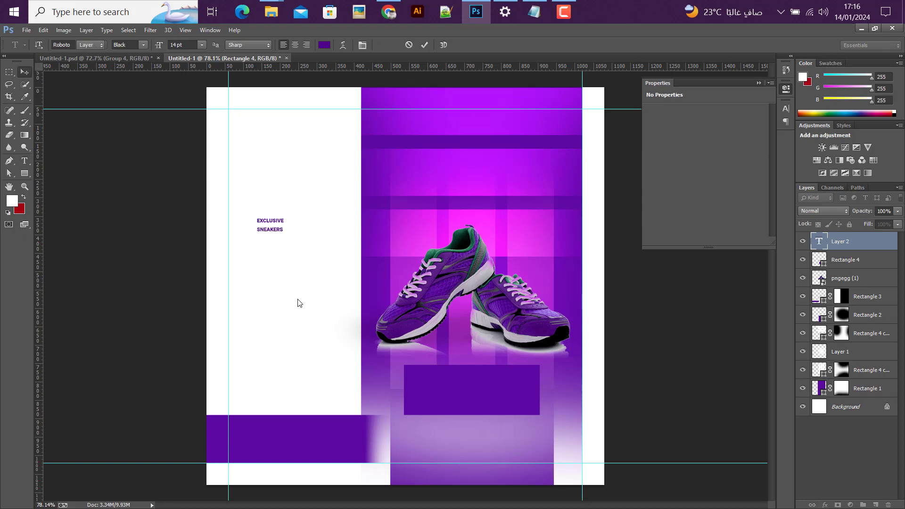
Scale the "EXCLUSIVE SNEAKERS" heading proportionally to about 835%
key("ctrl+t")
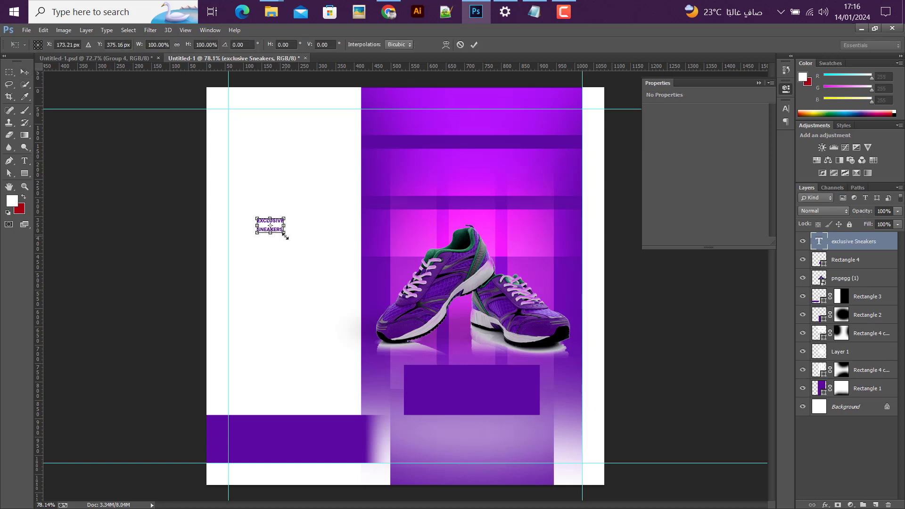
left_click_drag(285, 236, 481, 342)
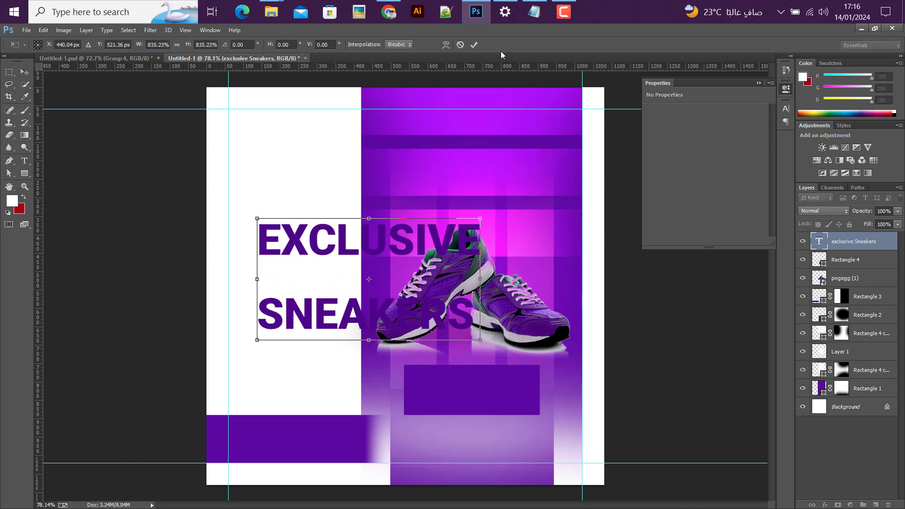
left_click(475, 45)
Try leading values of 72 pt and 80 pt on the two-line heading
left_click(785, 108)
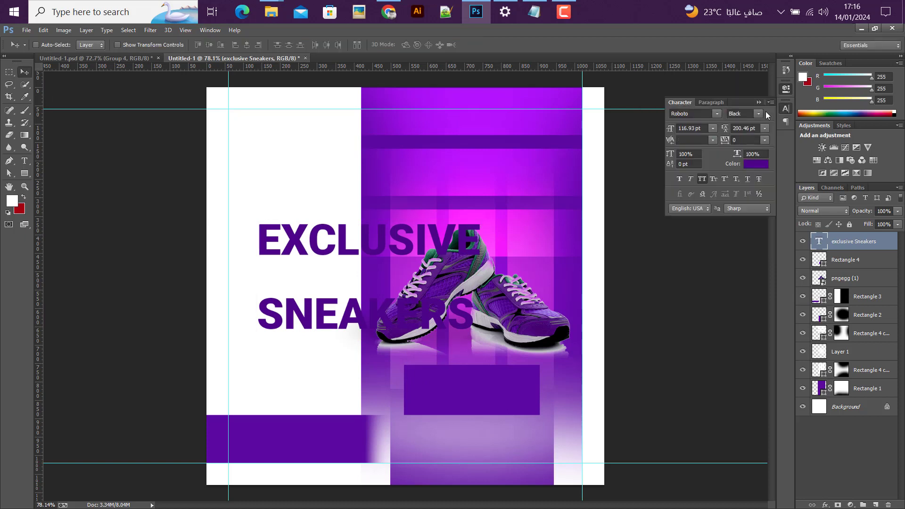
left_click(764, 130)
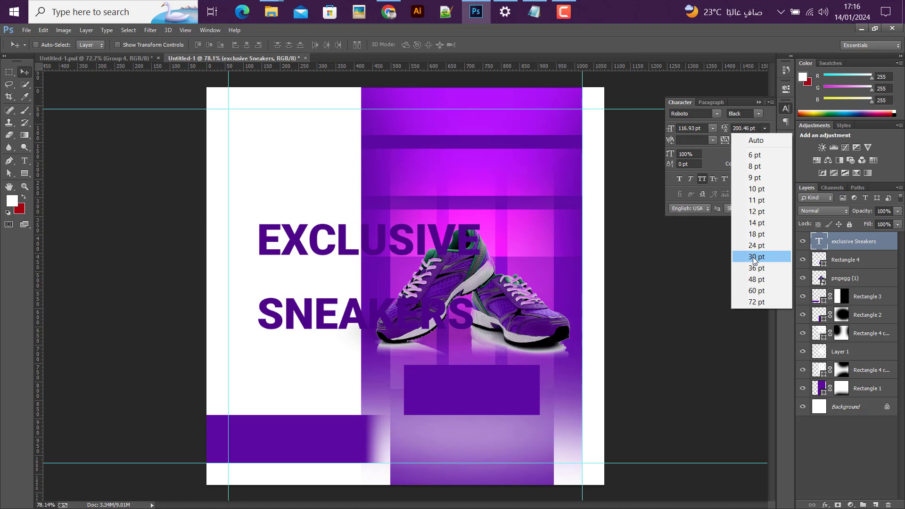
left_click(757, 301)
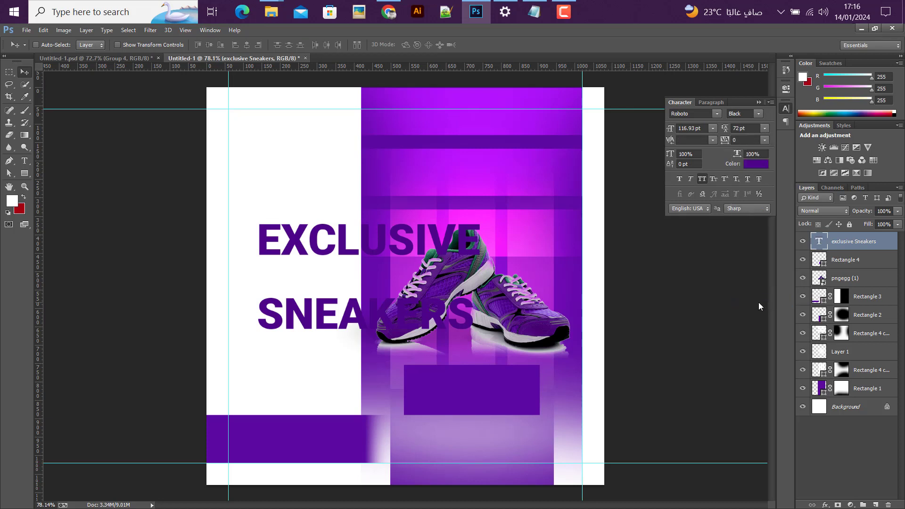
left_click(738, 129)
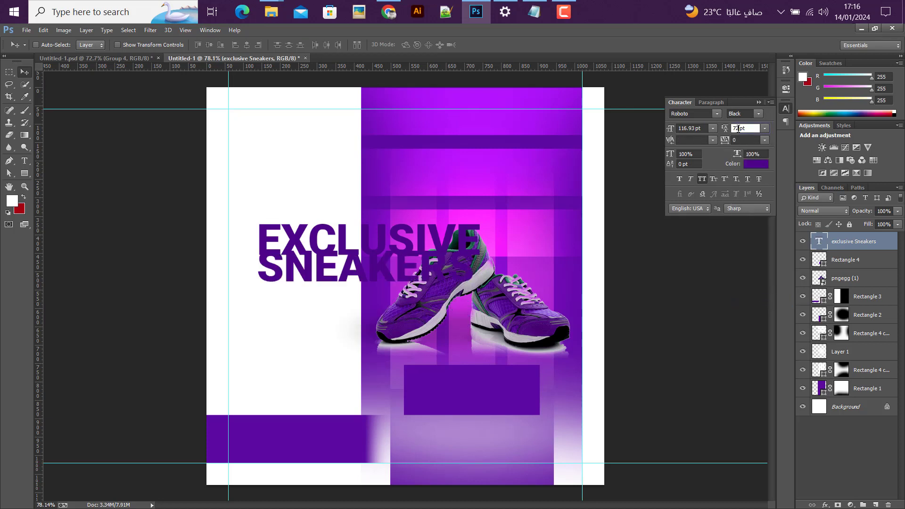
type("80")
key("Return")
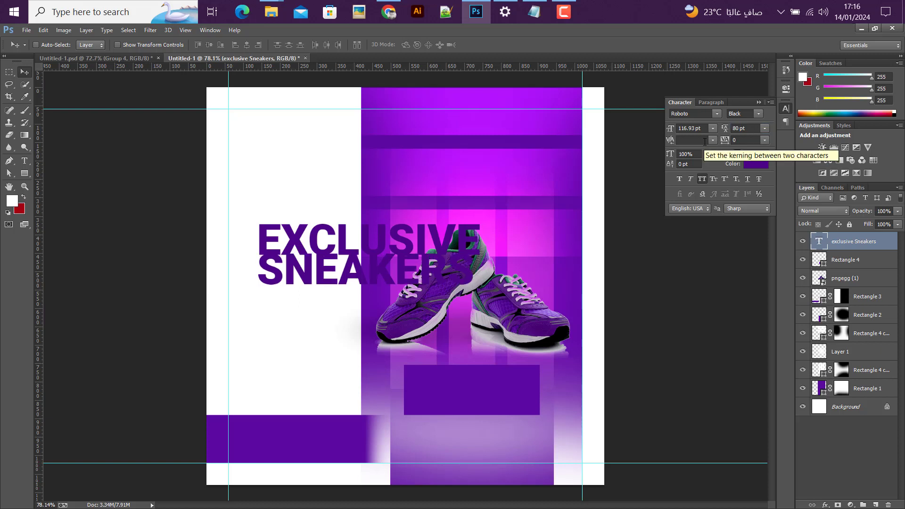
Set the heading's leading to 100 pt and shift it down and left toward the left margin guide
double_click(735, 129)
type("1")
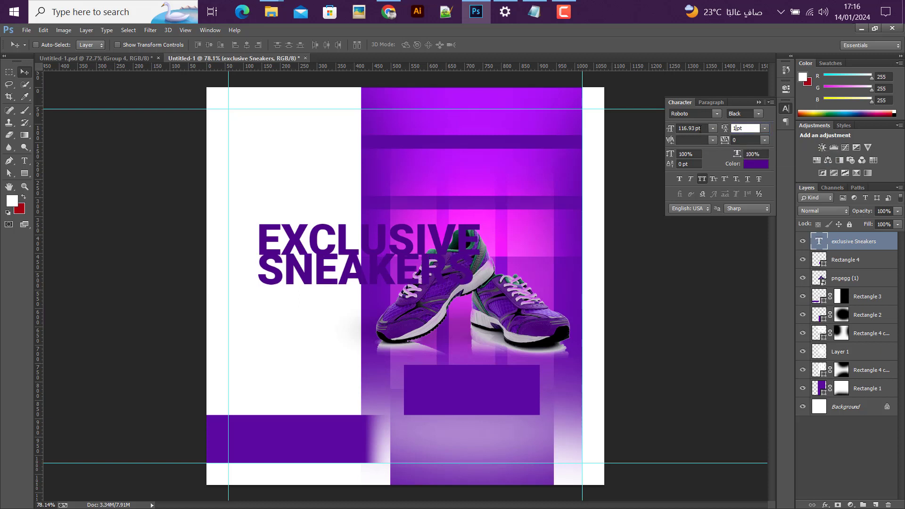
type("00")
key("Return")
left_click_drag(315, 284, 292, 309)
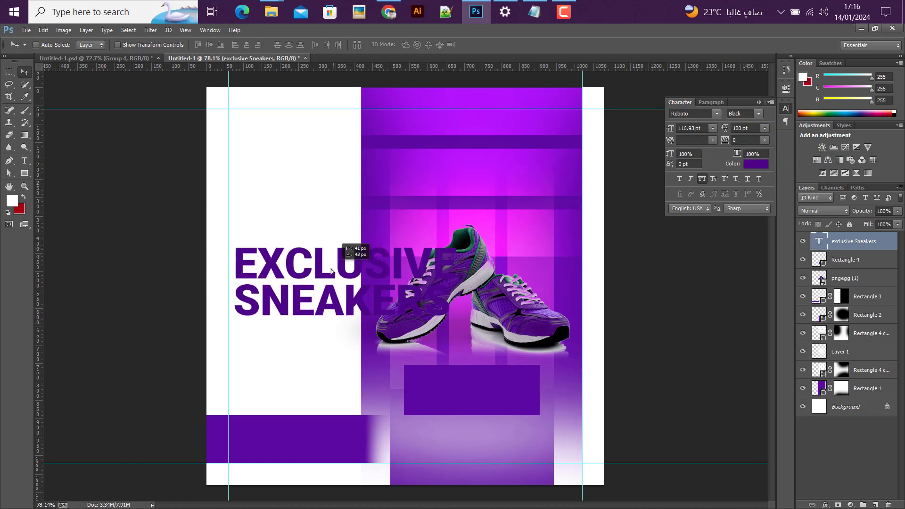
left_click(759, 113)
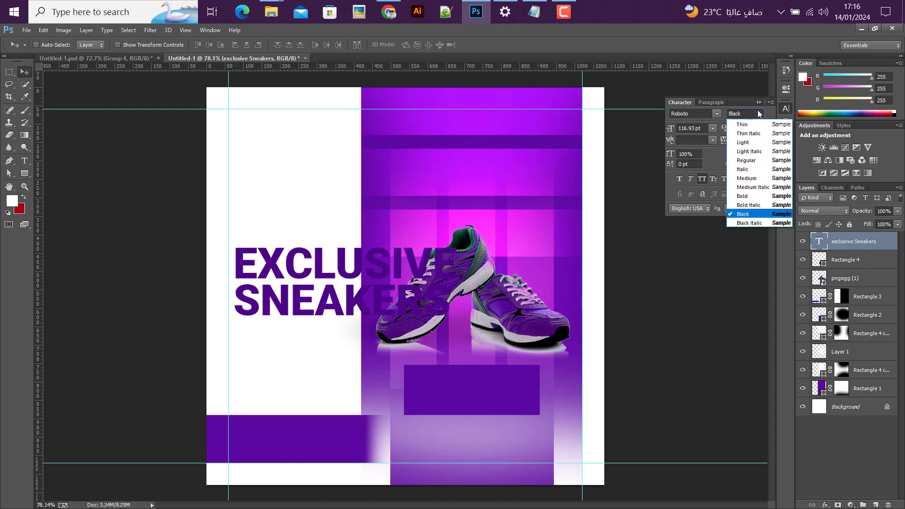
left_click(760, 114)
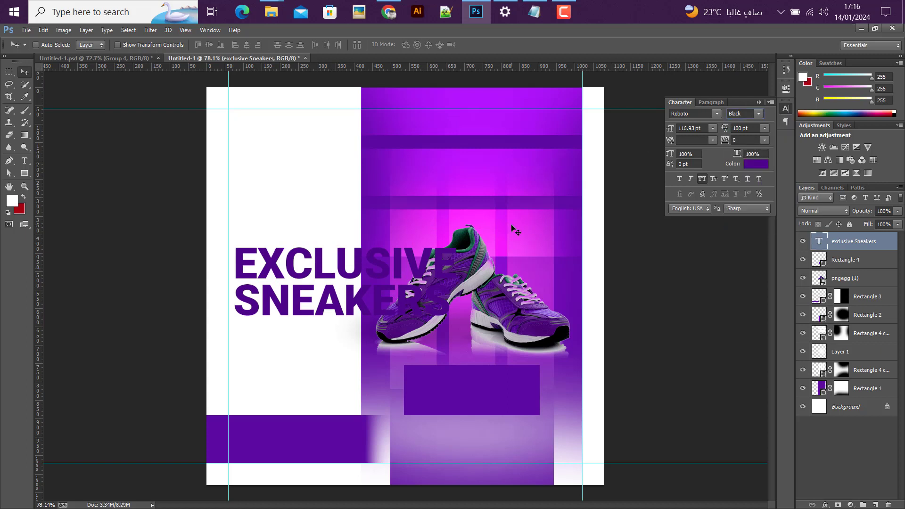
Rotate the heading -90° so it reads upward and place it against the left margin guide above the purple strip
key("ctrl+t")
left_click_drag(456, 320, 389, 171)
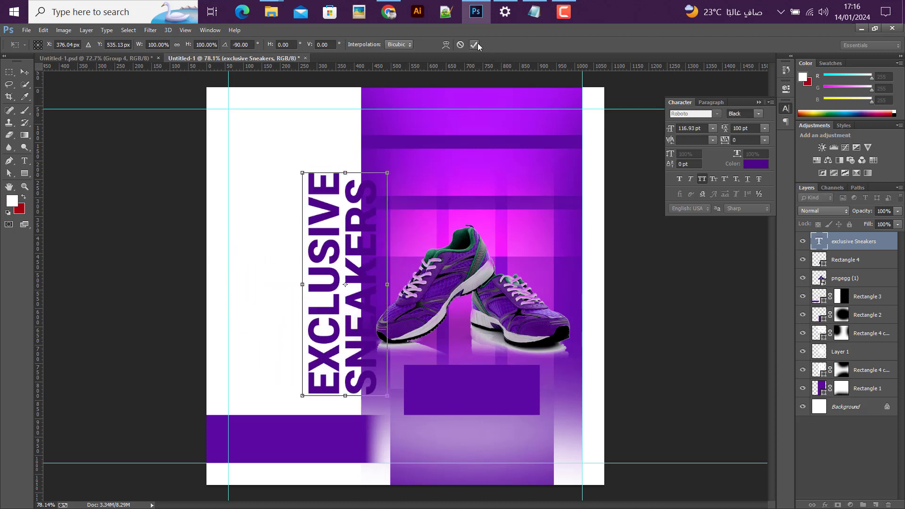
left_click(474, 44)
left_click_drag(312, 275, 233, 287)
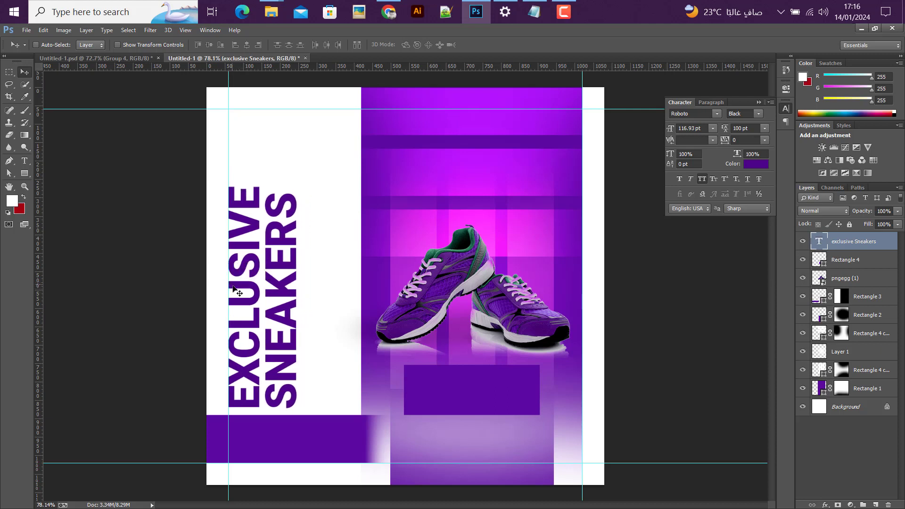
Enlarge the vertical heading proportionally to 134.27% so it reaches the upper margin guide
key("ctrl+t")
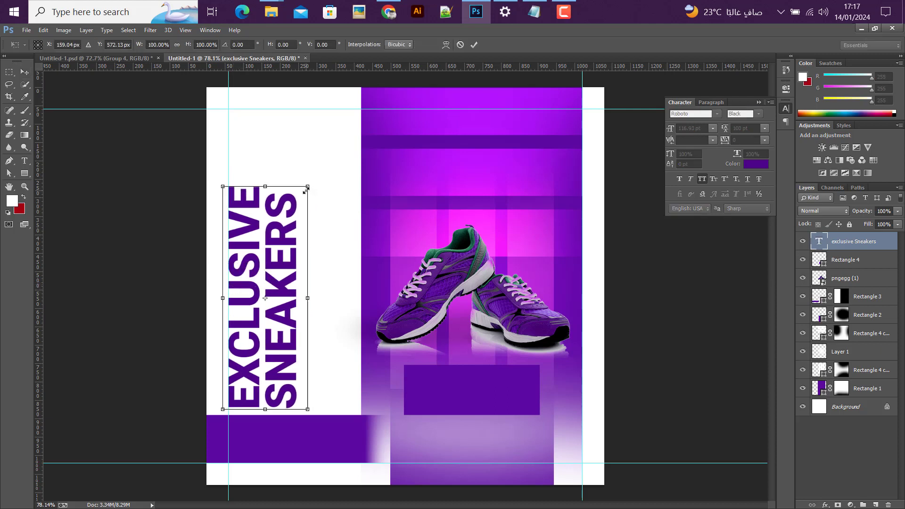
left_click_drag(309, 186, 350, 111)
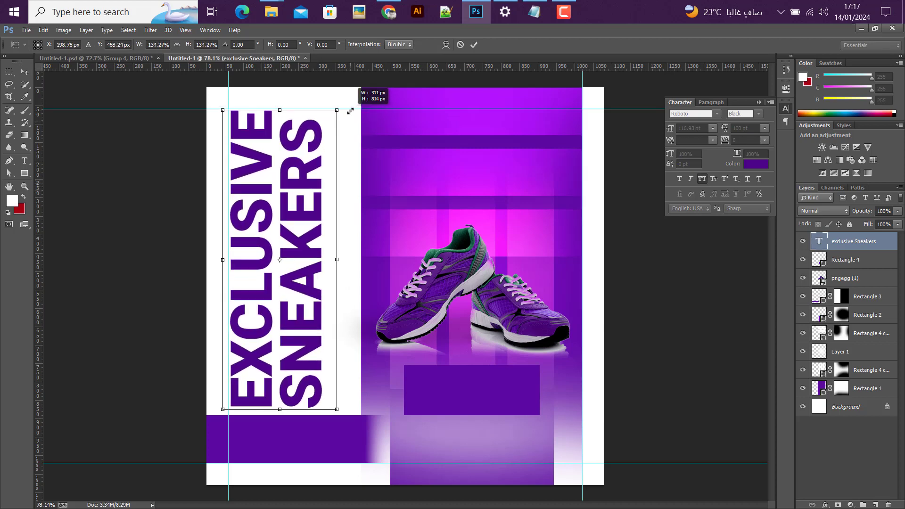
left_click(474, 44)
Increase the font size of the heading's SNEAKERS line to about 162 pt so it matches the length of EXCLUSIVE
left_click(25, 161)
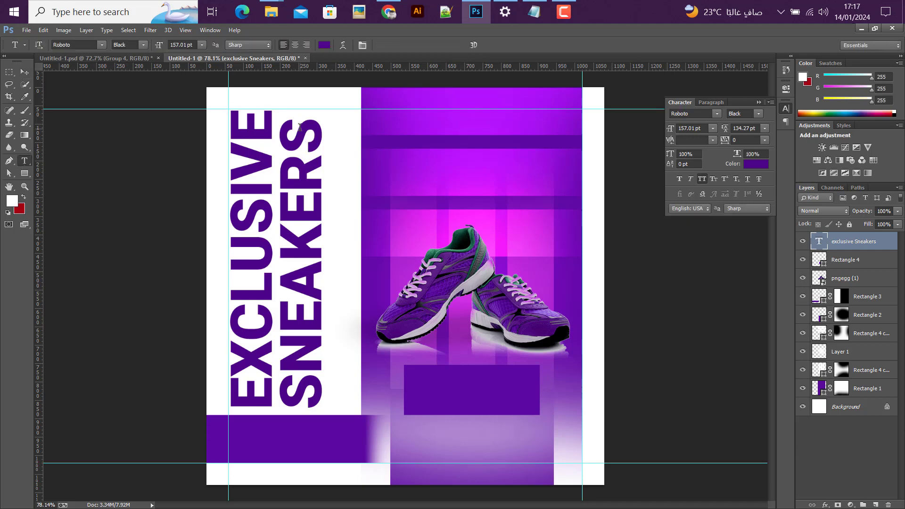
left_click_drag(299, 127, 309, 400)
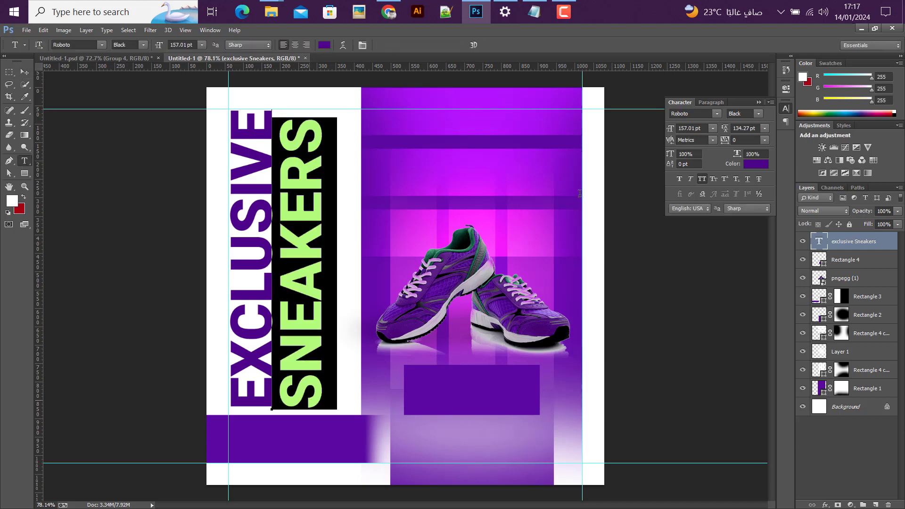
left_click(703, 127)
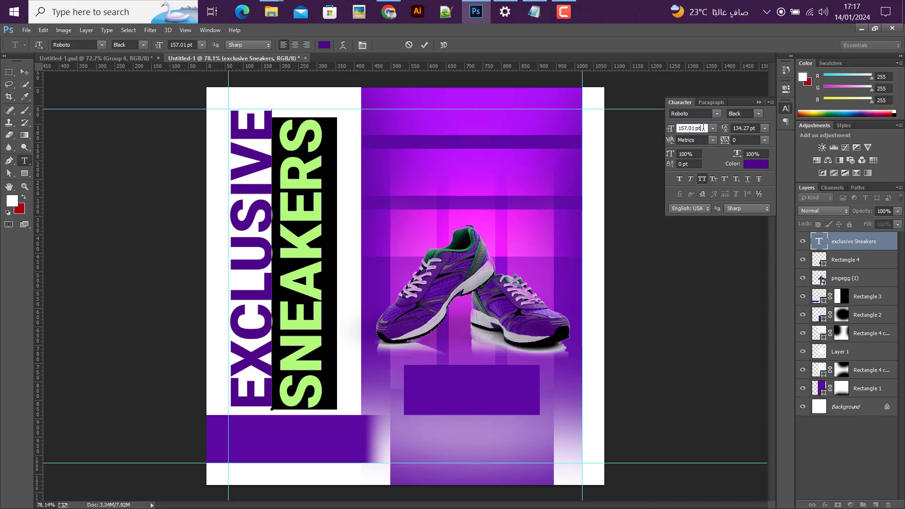
key("Up")
key("Up")
key("Up")
key("Up")
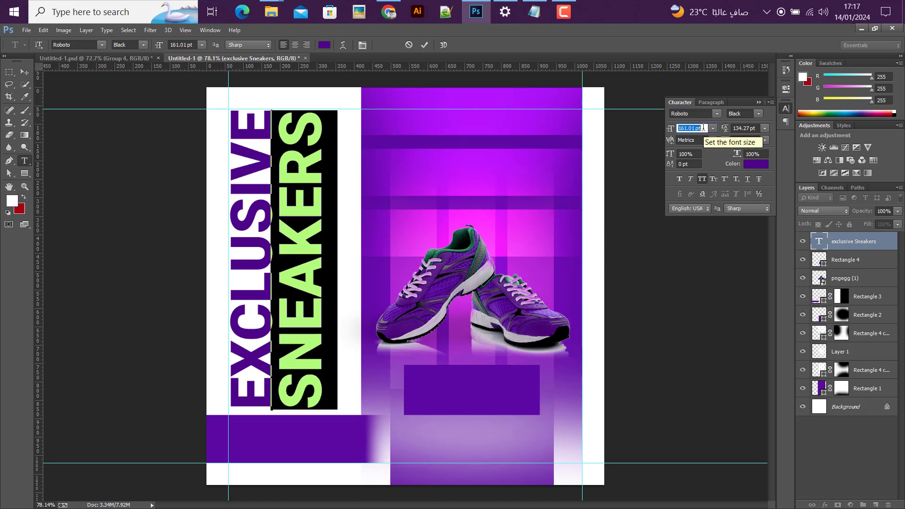
key("Up")
key("ctrl+Return")
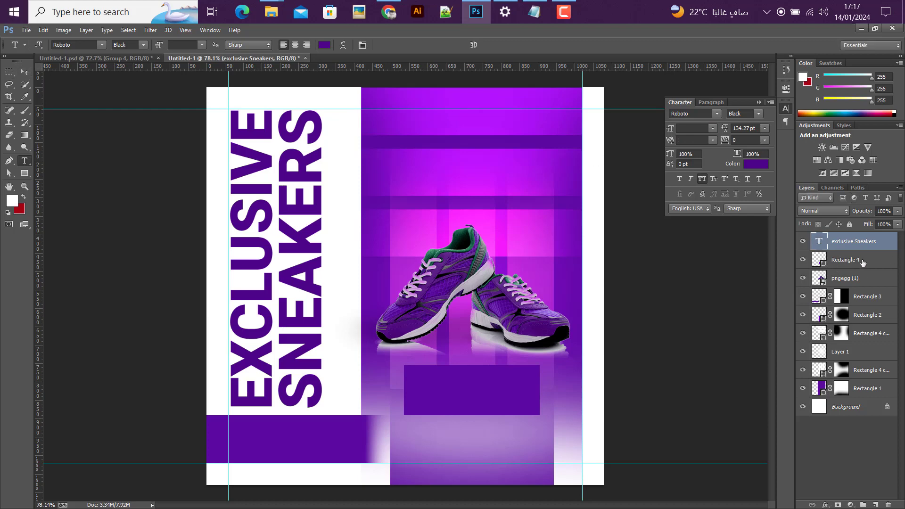
Set the fill of the vertical heading layer to 0%
left_click(802, 241)
left_click(802, 240)
left_click(897, 224)
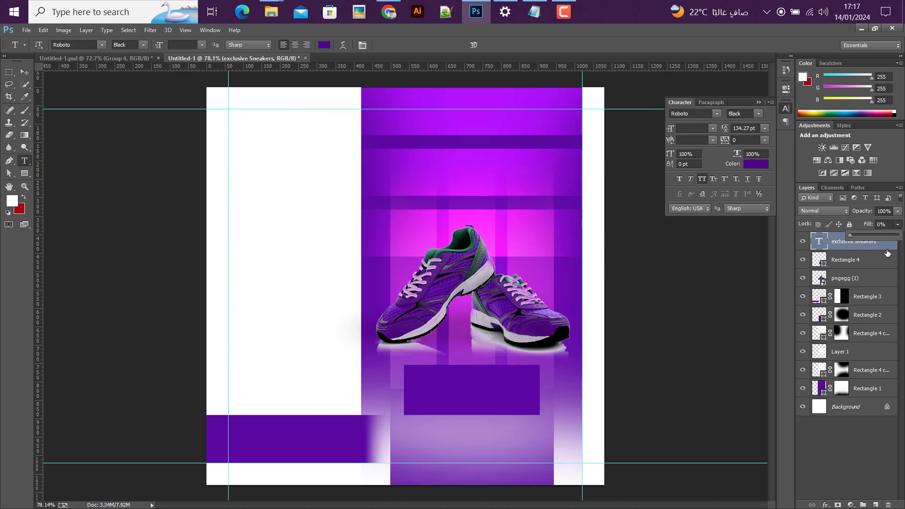
left_click(889, 246)
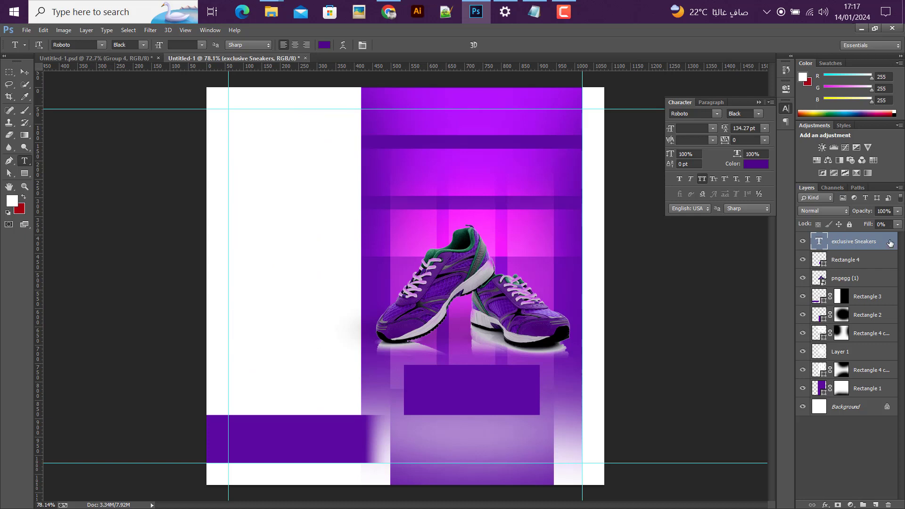
Add a 5 px outside stroke to the heading in purple #5a099e, sampled from the purple strip
double_click(889, 243)
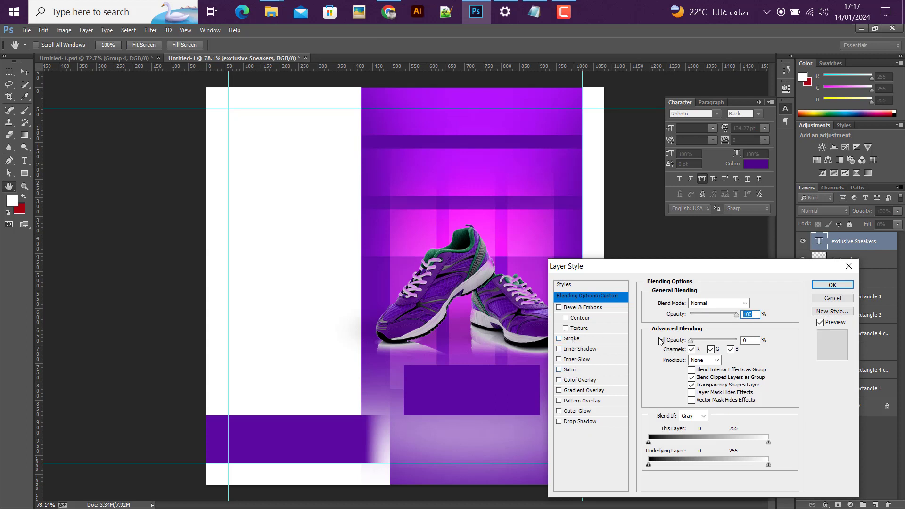
left_click(571, 339)
left_click(669, 367)
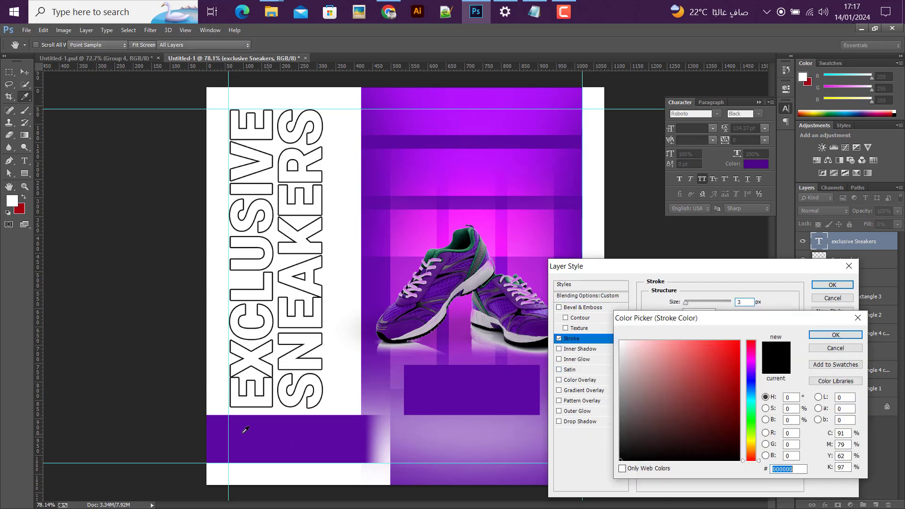
left_click(207, 429)
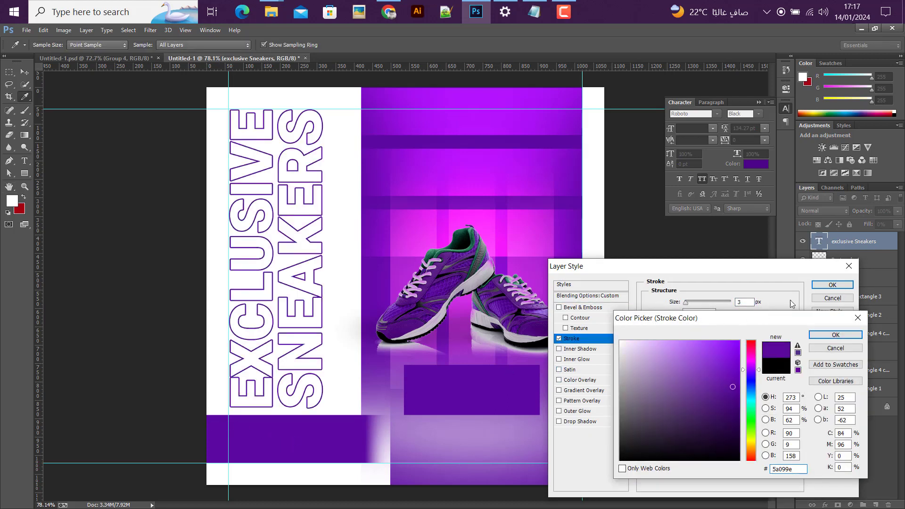
left_click(835, 335)
type("5")
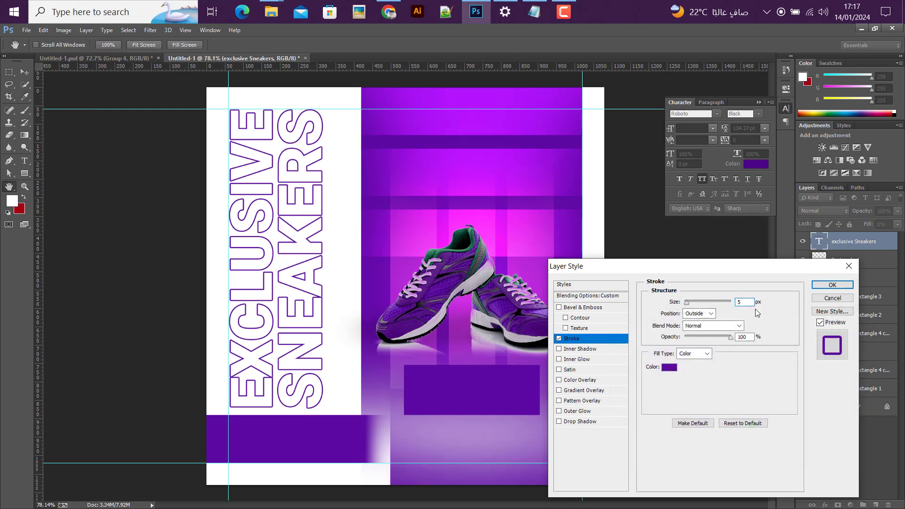
left_click(831, 286)
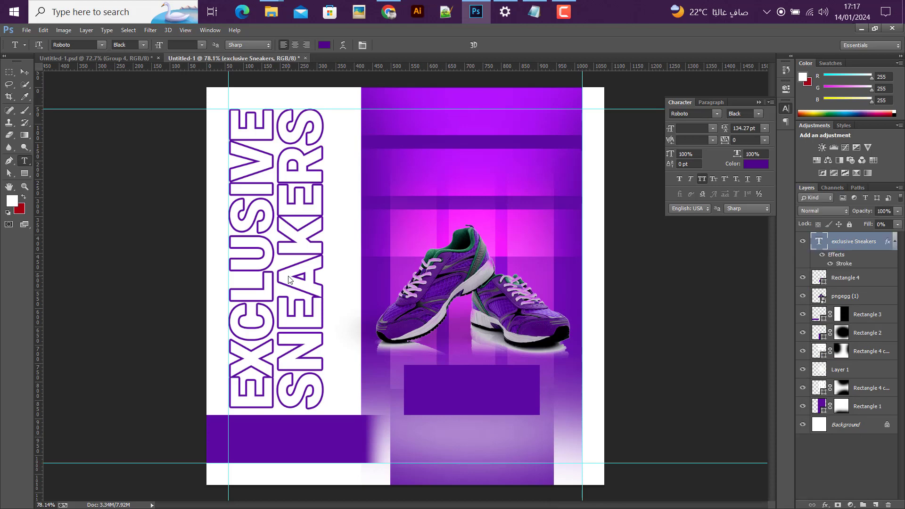
Nudge the outlined heading 20 px to the right and scale it down proportionally to 97.55%
left_click(28, 72)
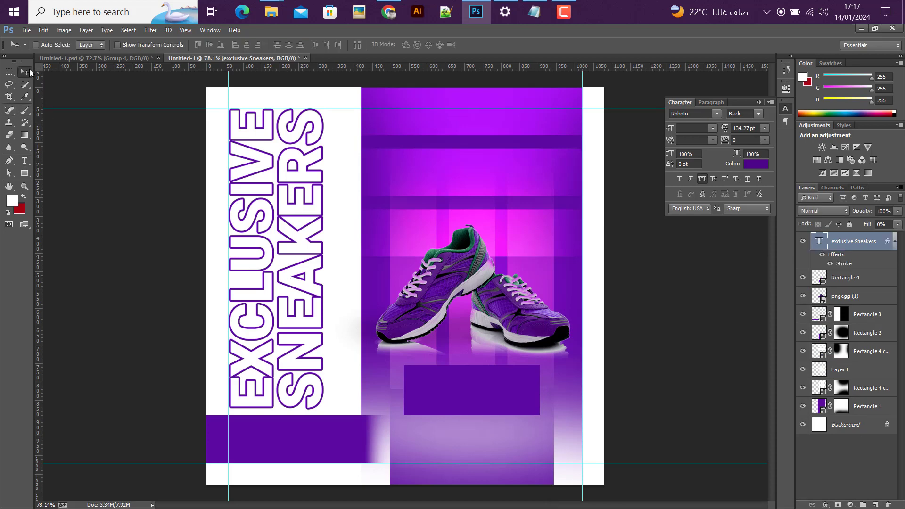
key("shift+Right")
key("shift+Right")
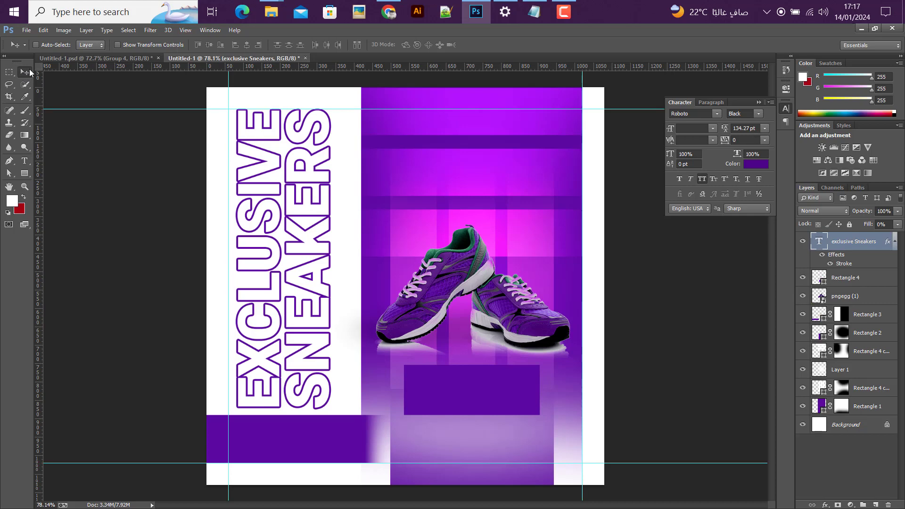
key("ctrl+t")
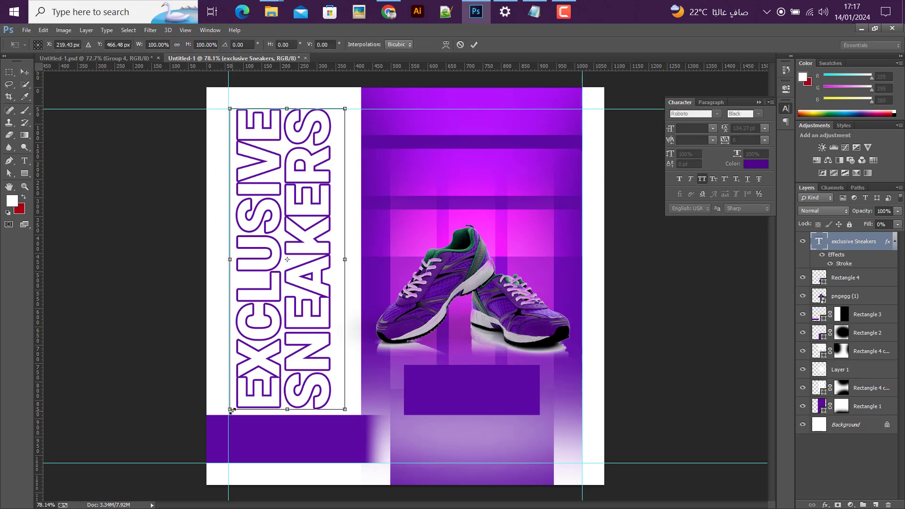
mouse_move(230, 409)
left_mouse_down()
mouse_move(238, 391)
mouse_move(233, 401)
left_mouse_up()
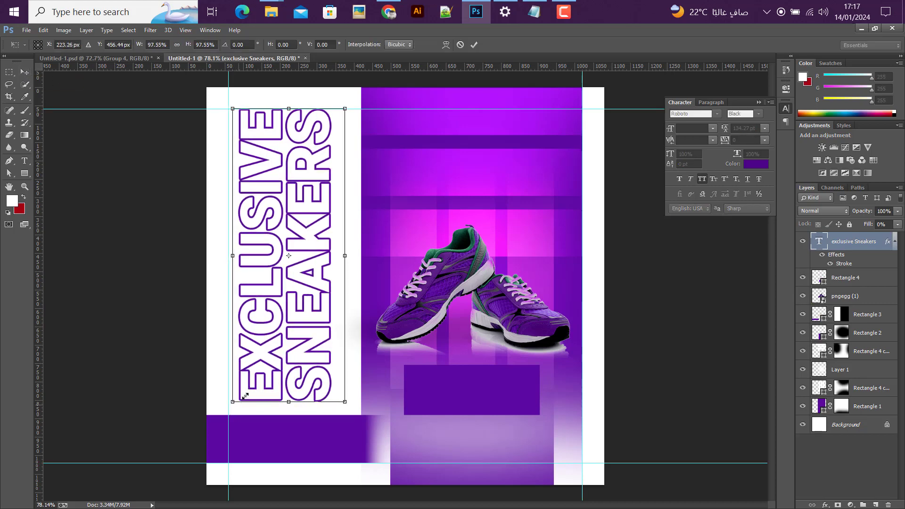
left_click(475, 45)
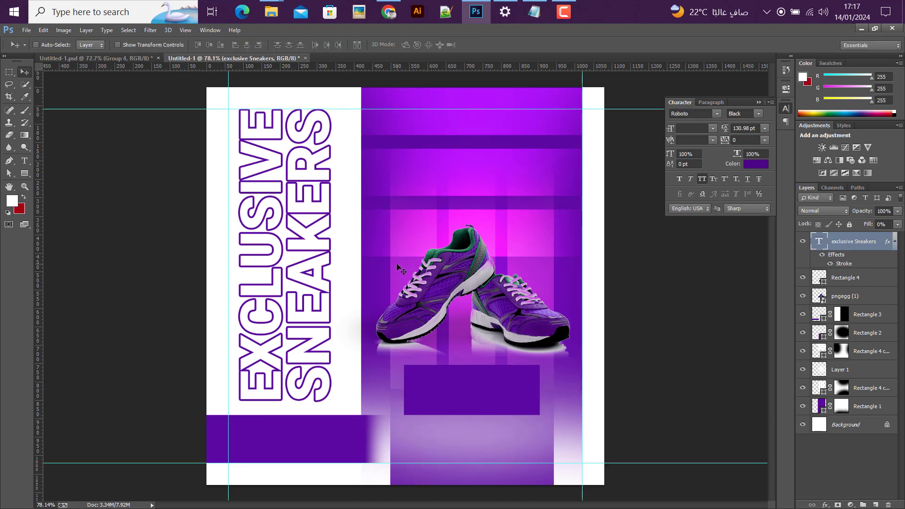
Switch to Notepad and copy the lines "Get limited offer" and "up to 75% off"
left_click(534, 12)
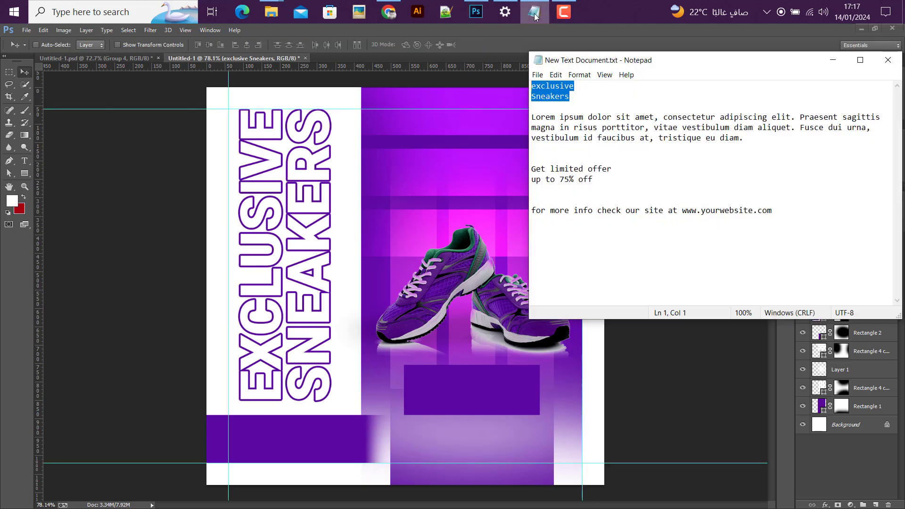
left_click(601, 181)
left_click_drag(601, 181, 530, 169)
key("ctrl+c")
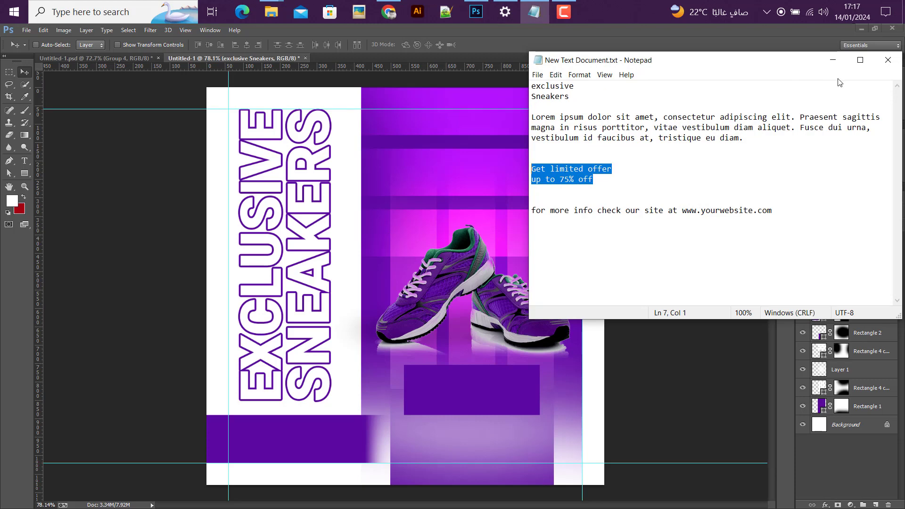
left_click(832, 60)
Paste the copied offer lines as a new text layer in Photoshop and move it onto the purple offer box
key("t")
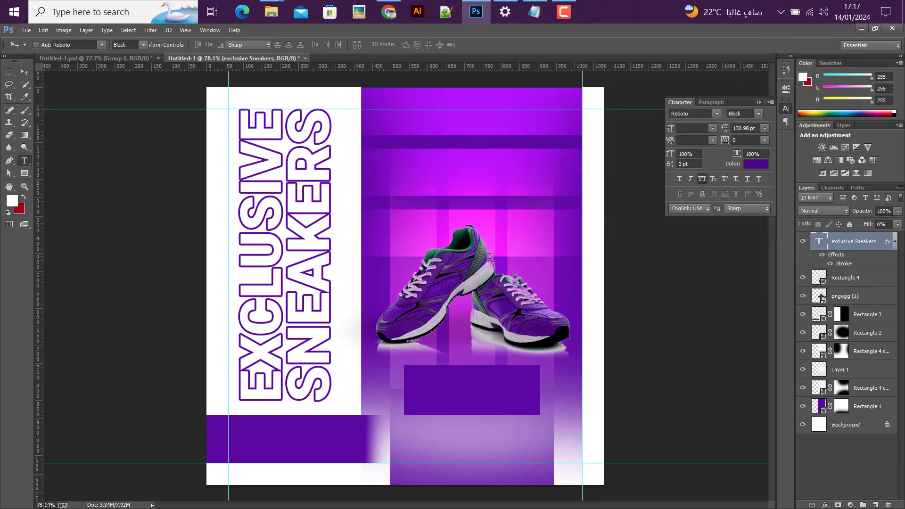
left_click(385, 169)
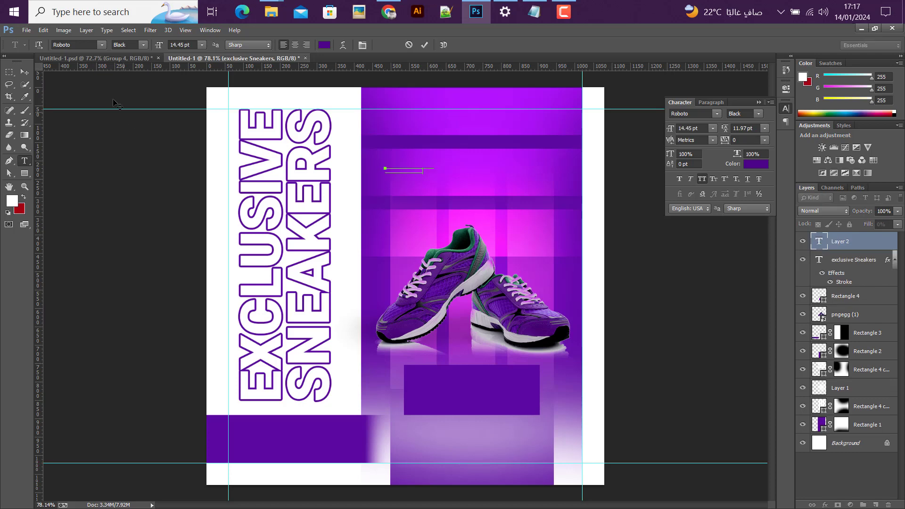
key("ctrl+v")
left_click(25, 71)
left_click_drag(418, 174, 478, 394)
Color the offer text white (#ffffff) and center-align its two lines
left_click(760, 167)
left_click(353, 137)
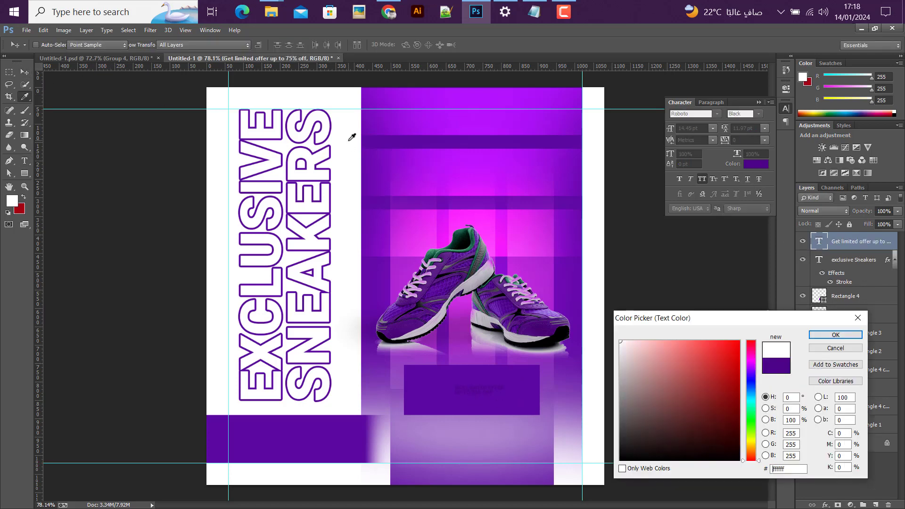
left_click(835, 335)
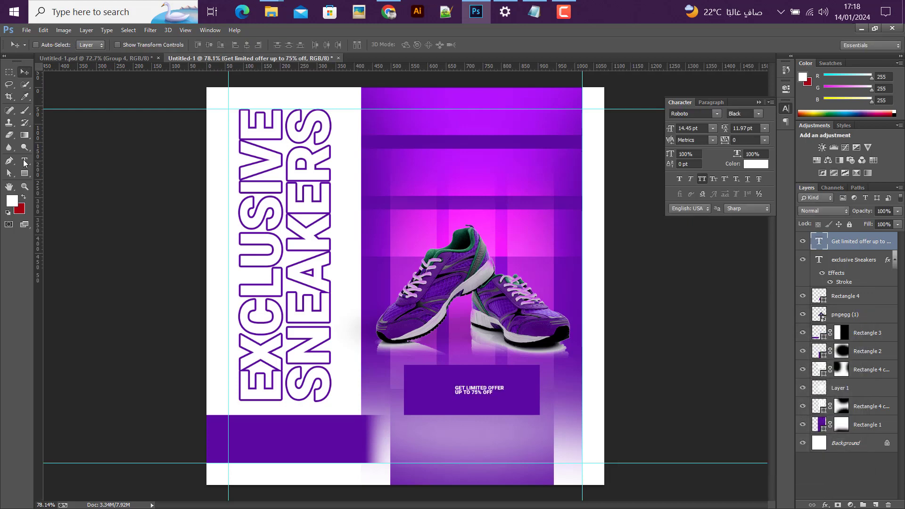
key("t")
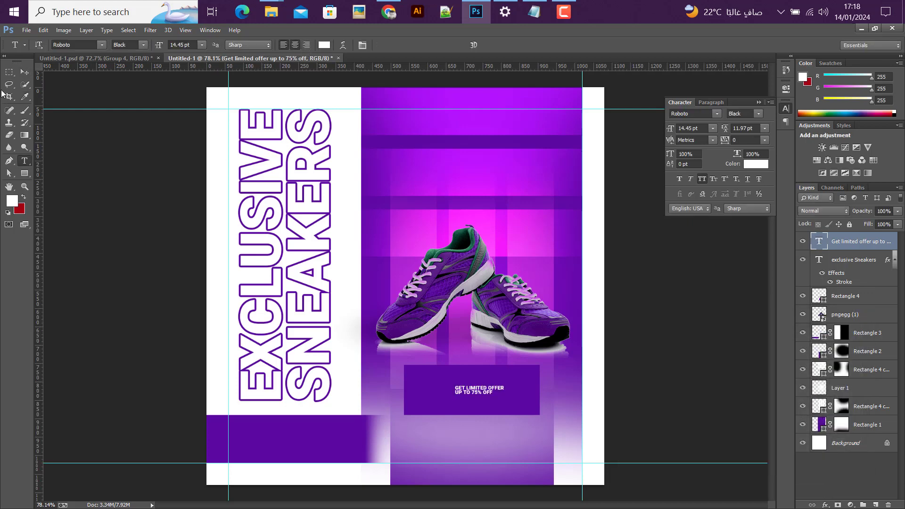
left_click(24, 73)
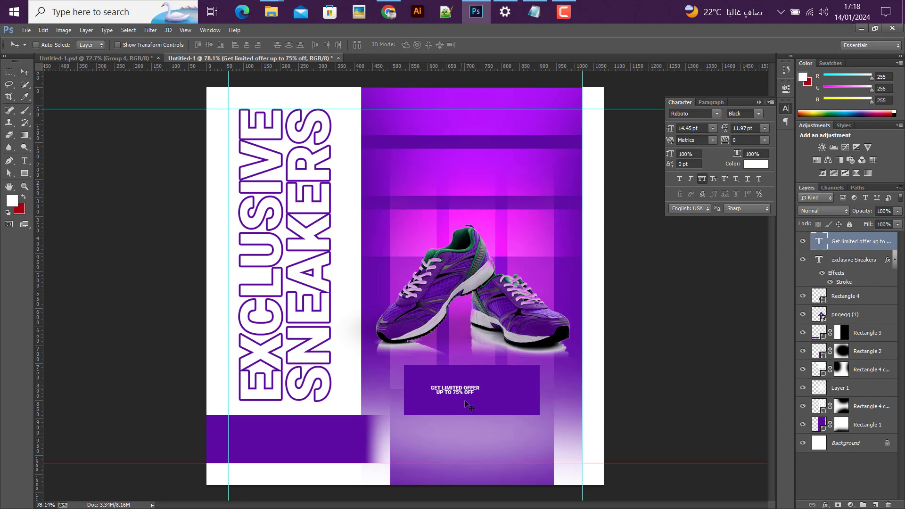
Enlarge the offer text proportionally to about 259.78% and center it inside the purple offer box
key("ctrl+t")
left_click_drag(481, 398, 518, 404)
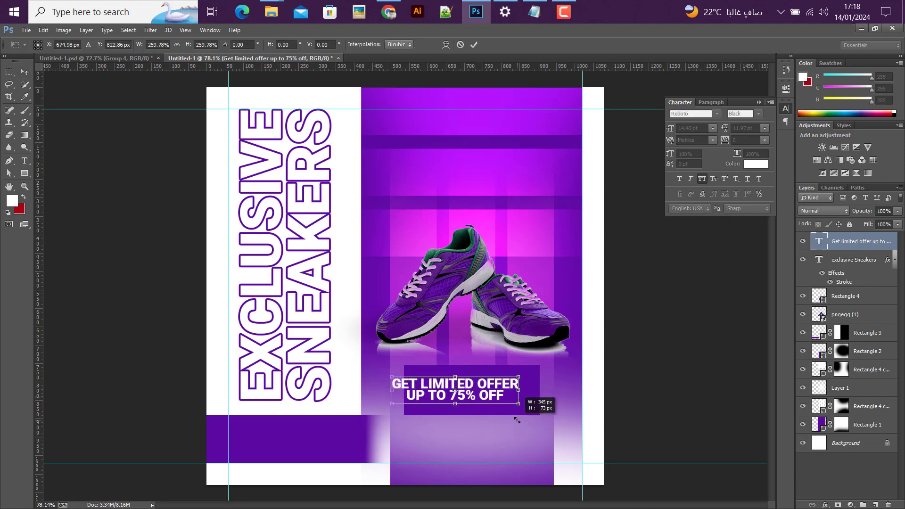
left_click(477, 43)
left_click_drag(450, 375, 467, 377)
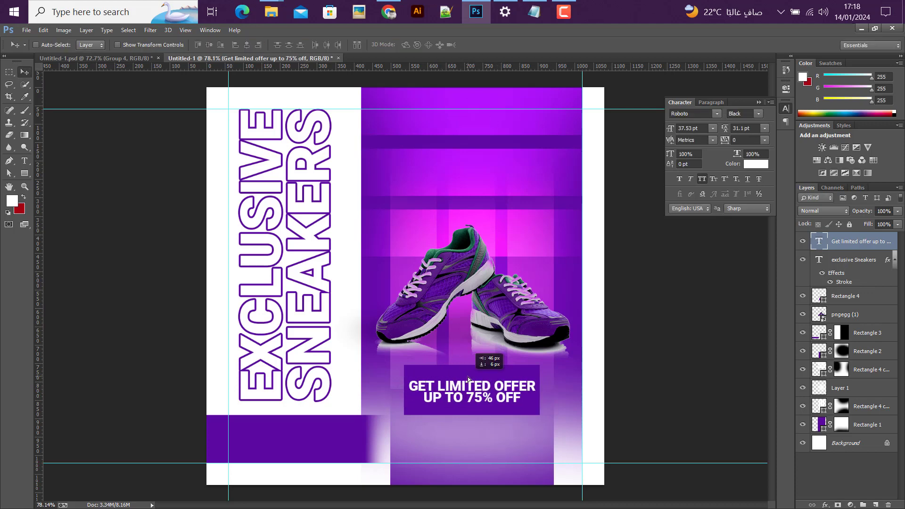
left_click(564, 14)
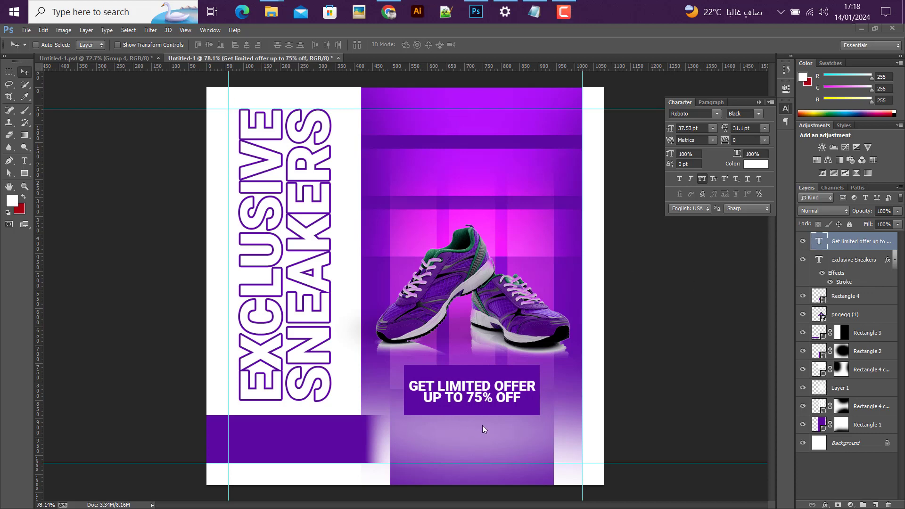
Set the font size of the "GET LIMITED OFFER" line to 24 pt
left_click(25, 161)
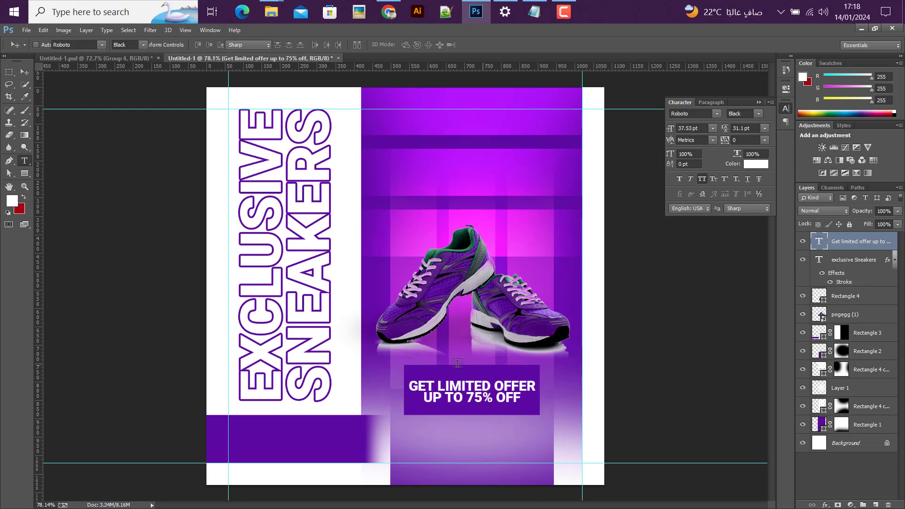
left_click(449, 387)
left_click_drag(408, 385, 538, 384)
left_click(713, 128)
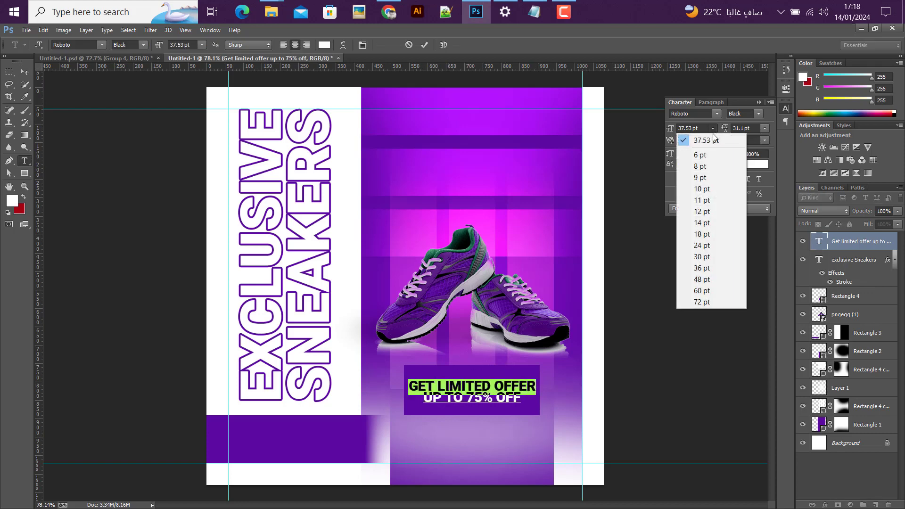
left_click(714, 129)
left_click(713, 129)
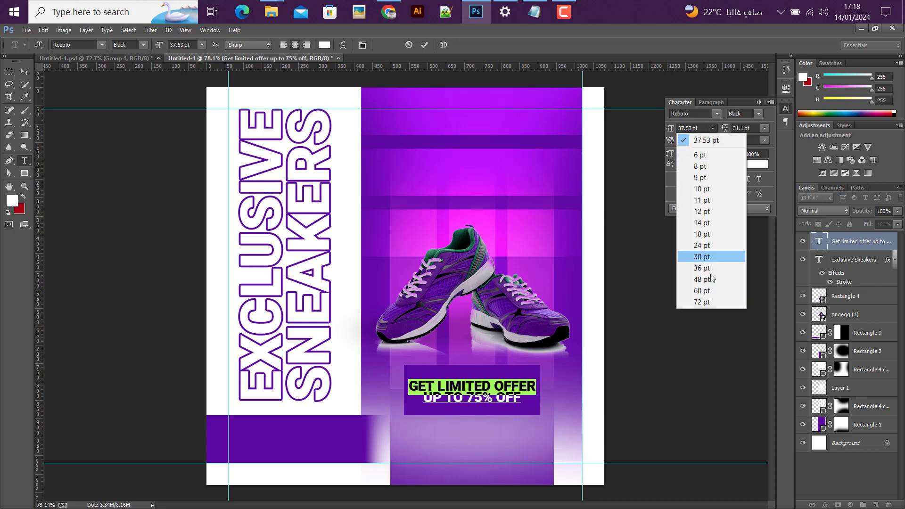
left_click(697, 257)
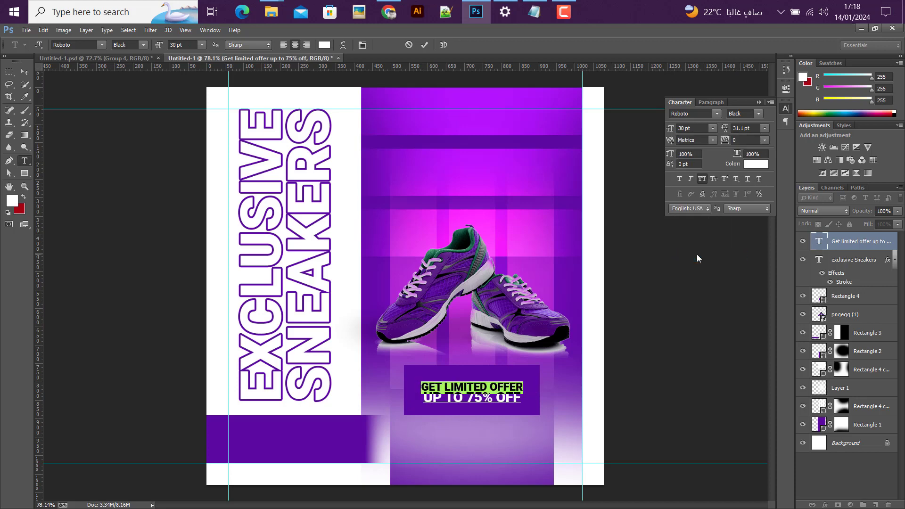
left_click(685, 128)
type("24")
key("Return")
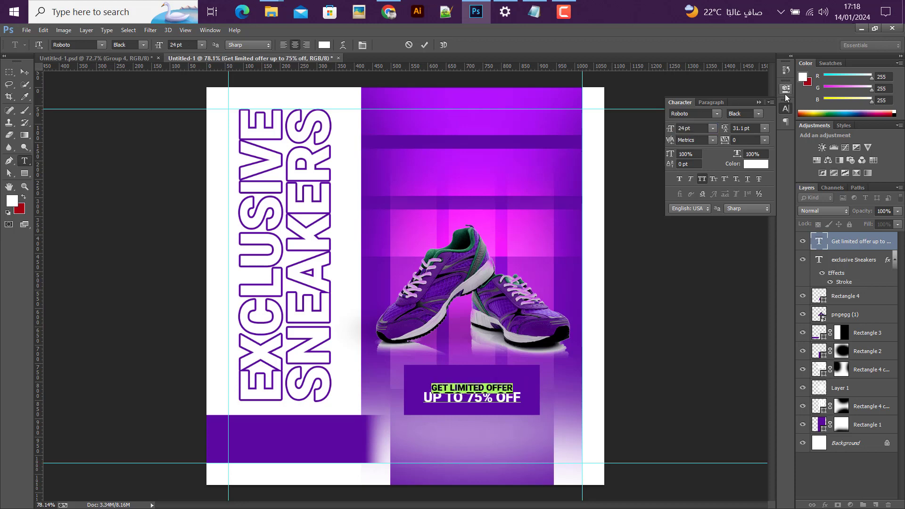
Change the "GET LIMITED OFFER" line to the Roboto Medium weight and commit the text edit
left_click(759, 114)
left_click(756, 178)
left_click(24, 72)
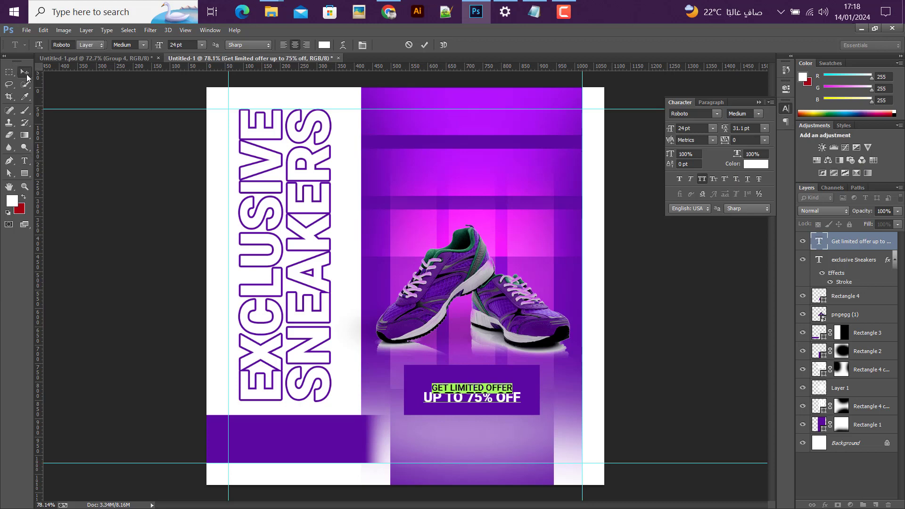
scroll(531, 408, "up", 2)
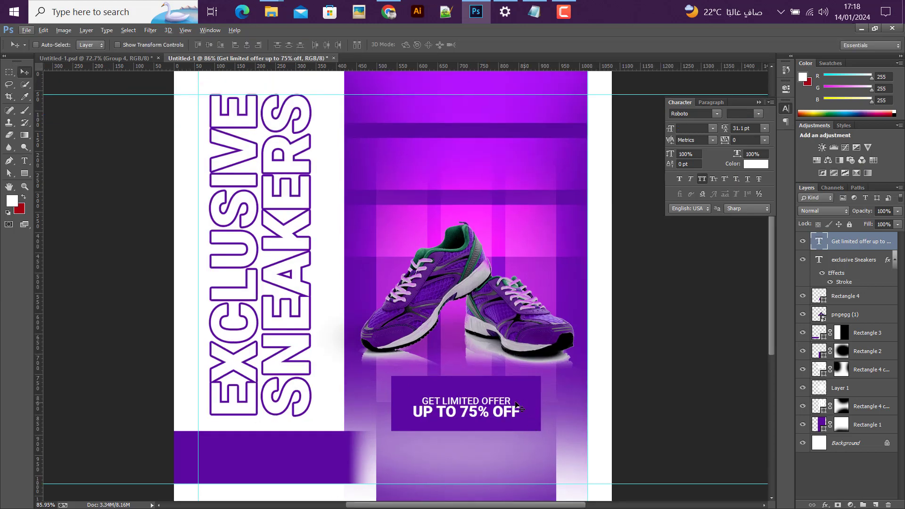
Enlarge the offer text proportionally to about 114% and nudge it up slightly inside the purple box
key("ctrl+t")
left_click_drag(519, 396, 529, 391)
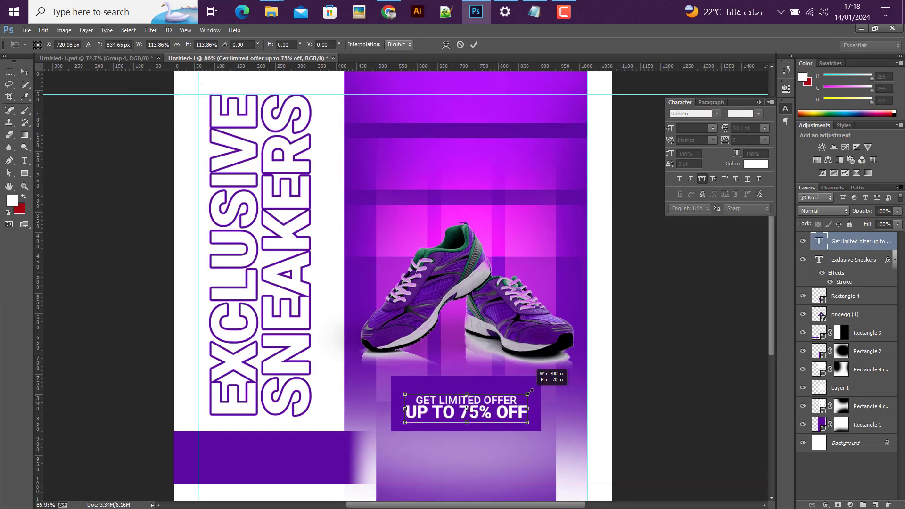
left_click(473, 44)
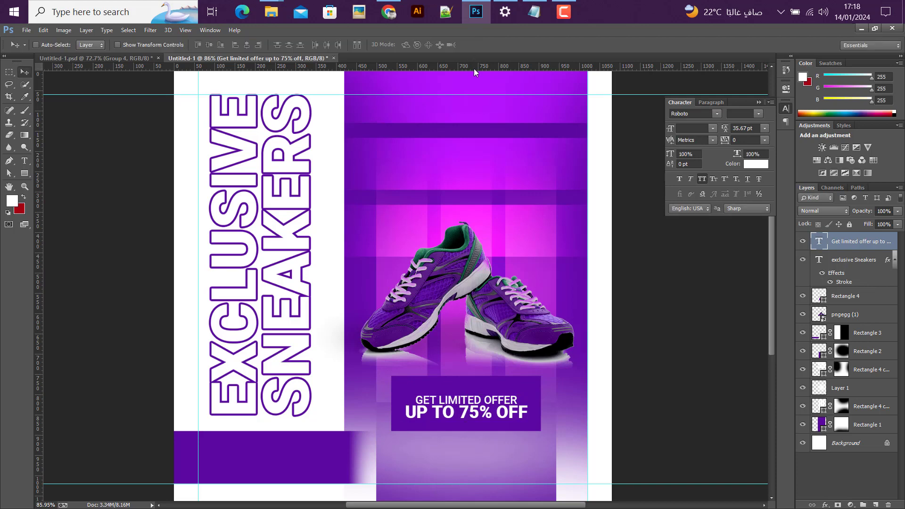
key("Up")
key("Up")
key("Up")
key("Up")
key("Up")
key("Up")
key("Up")
key("Up")
key("Up")
key("Up")
scroll(528, 245, "down", 1)
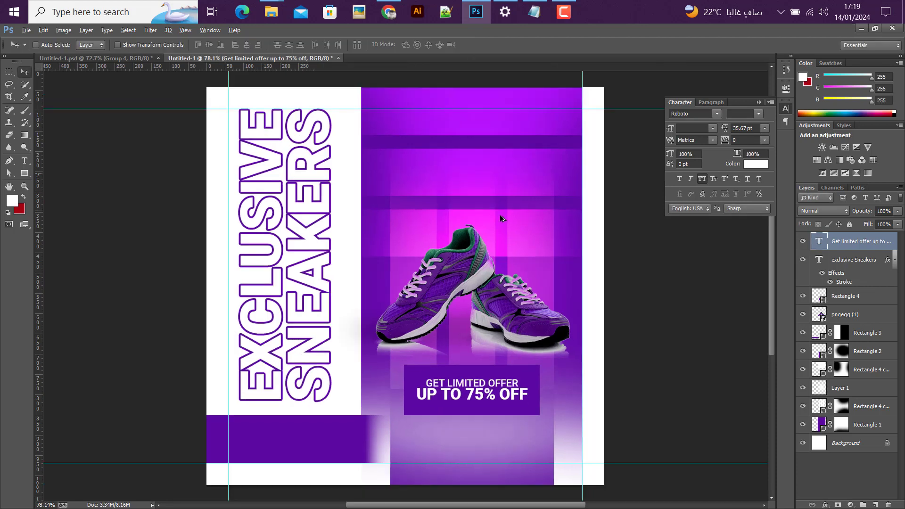
Draw a square shape about 79 × 79 px over the shoes and fill it with white
left_click(849, 302)
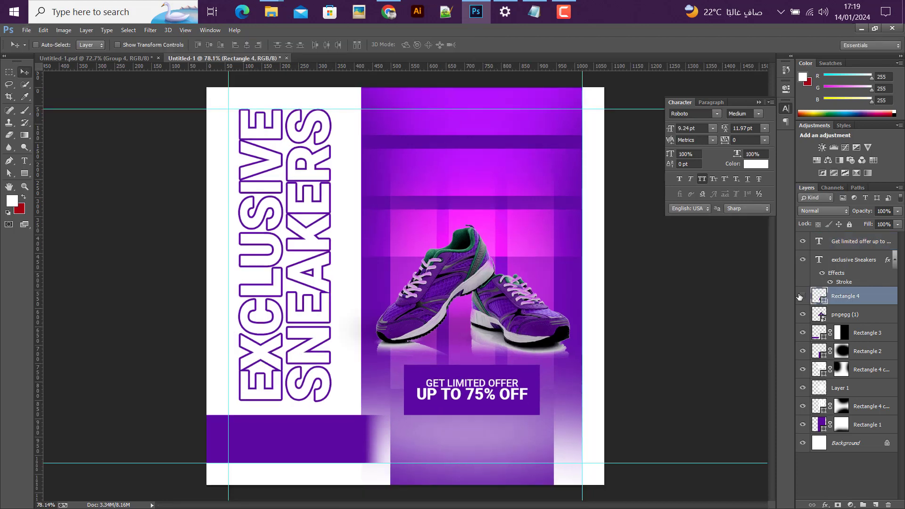
left_click(802, 296)
left_click(802, 296)
left_click(25, 174)
right_click(25, 175)
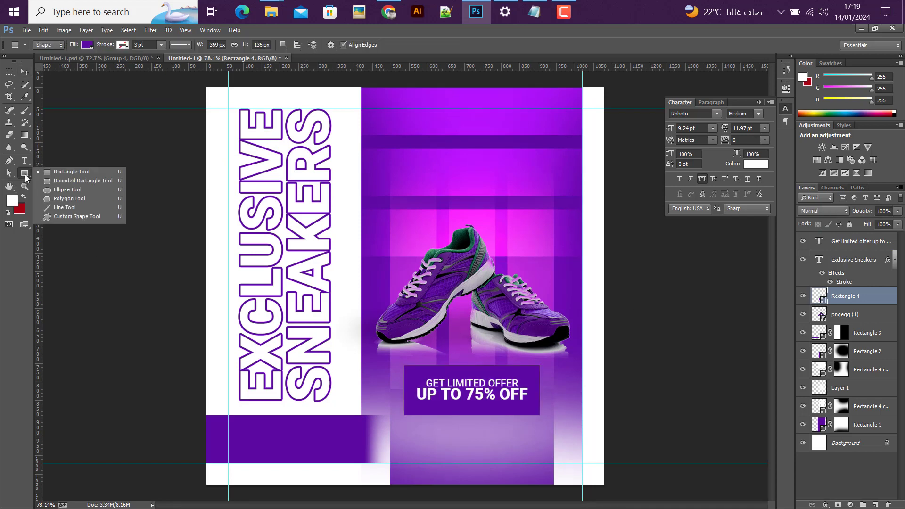
left_click(67, 173)
left_click(842, 261)
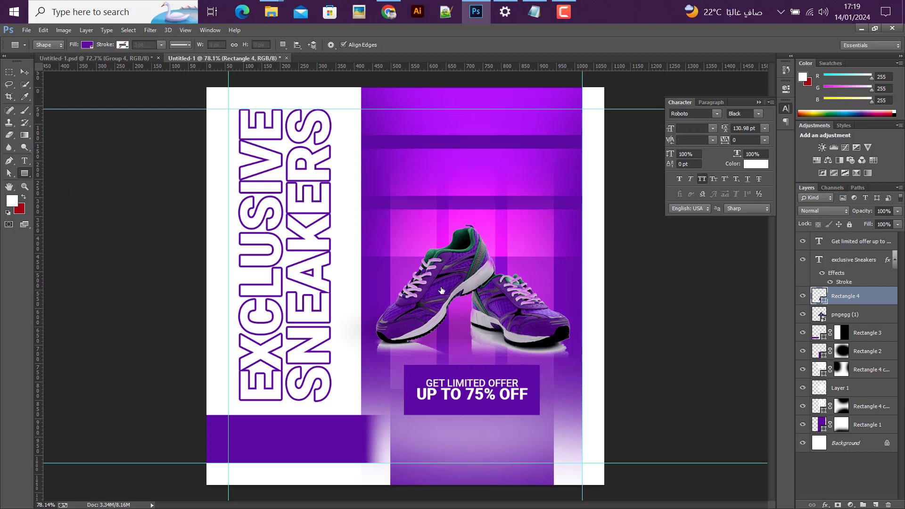
left_click_drag(439, 286, 469, 345)
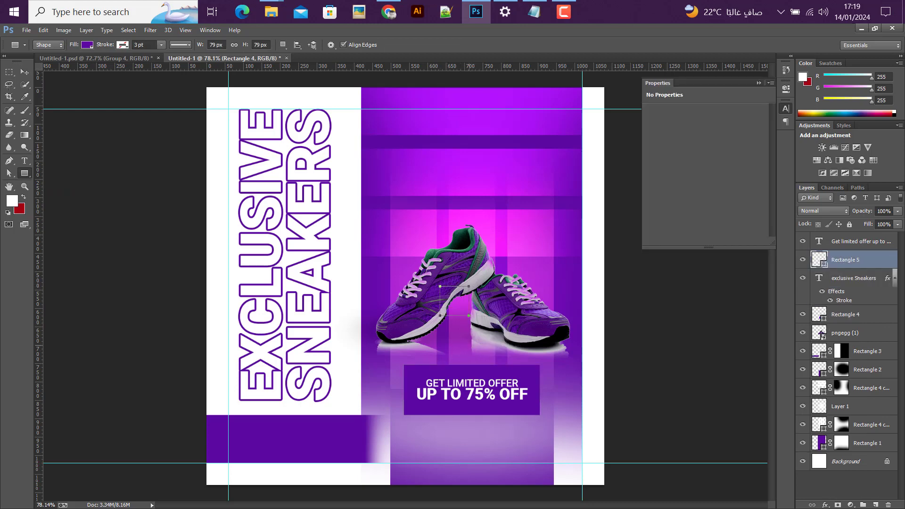
left_click(26, 72)
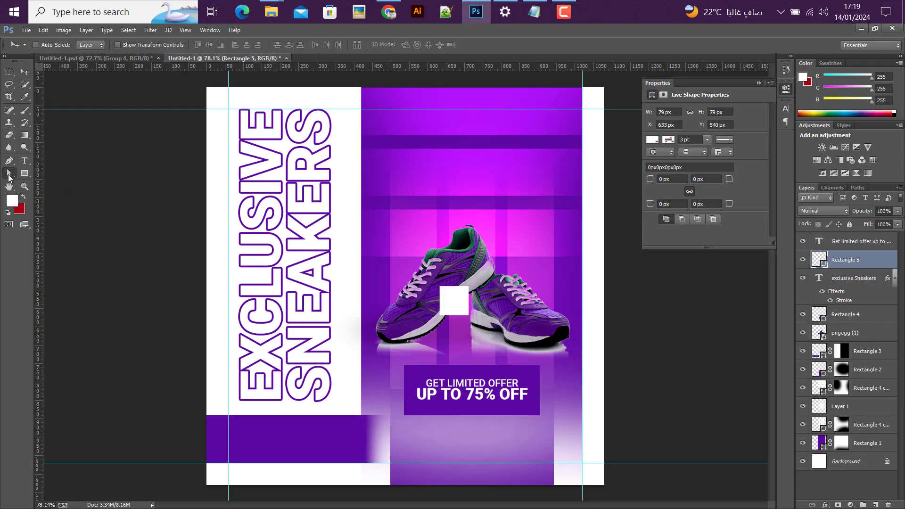
Delete the lower-right corner point of the white square to turn it into a triangle
left_click(8, 174)
right_click(8, 176)
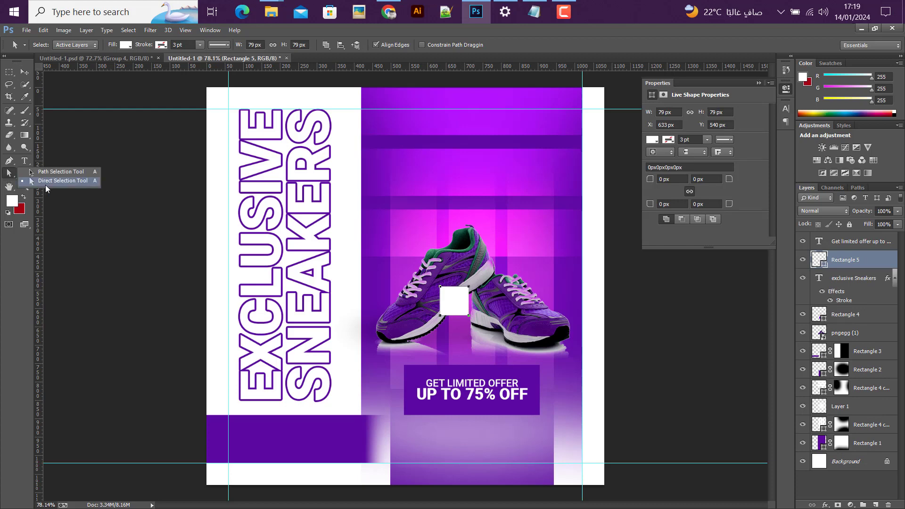
left_click(31, 182)
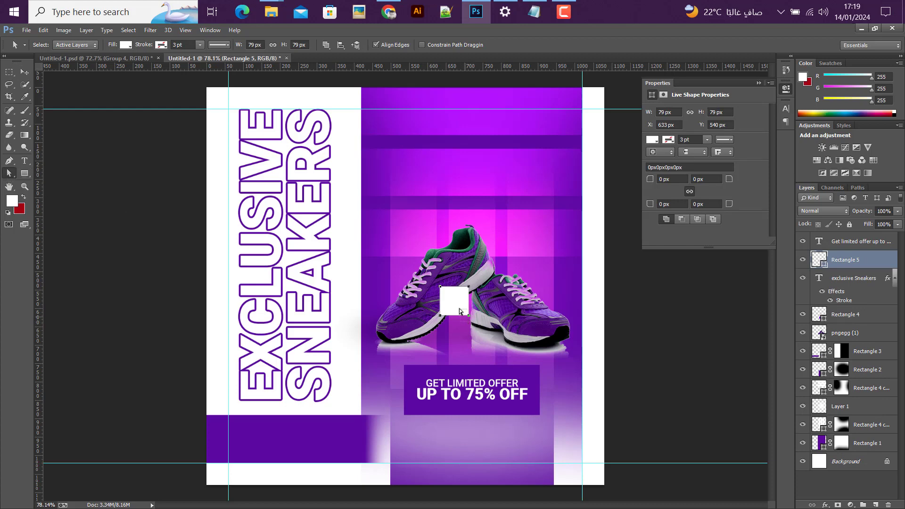
left_click(459, 310)
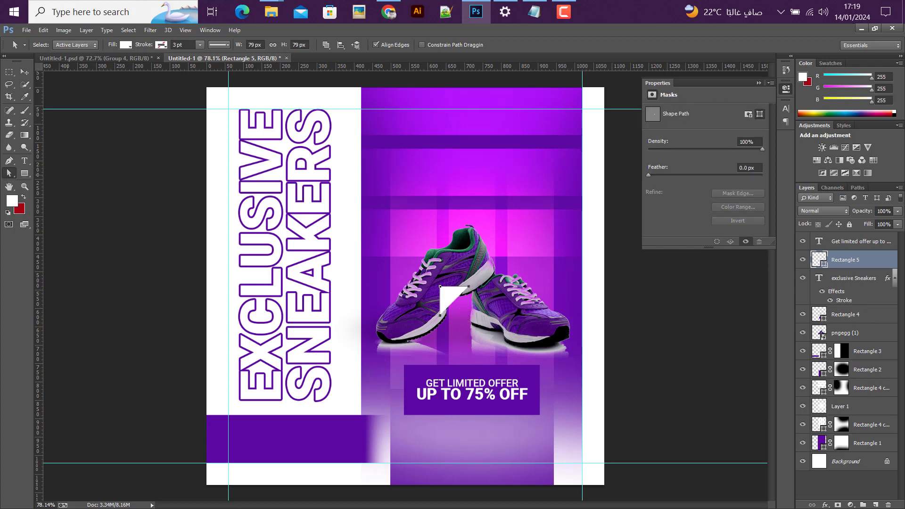
Move the white triangle to the lower edge of the offer box and rotate it to point downward
left_click(25, 72)
left_click_drag(457, 297, 479, 414)
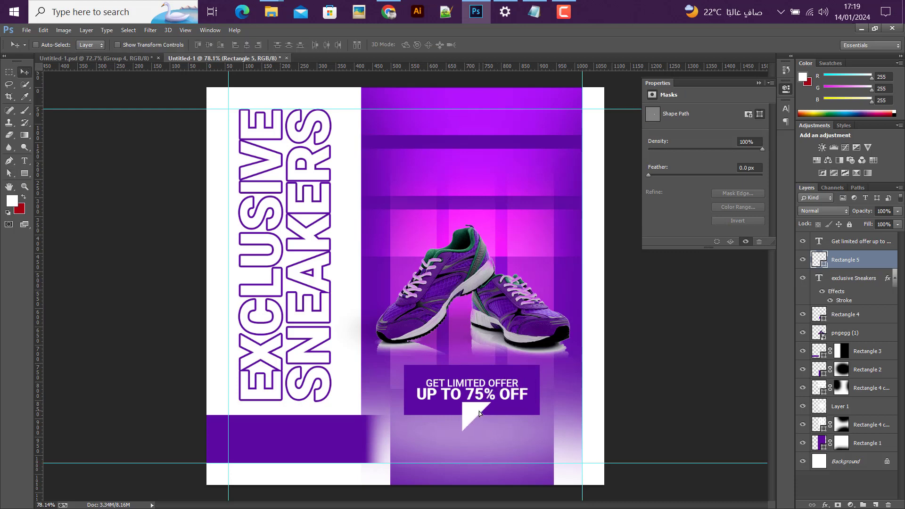
key("ctrl+t")
left_click_drag(491, 470, 487, 364)
left_click(473, 45)
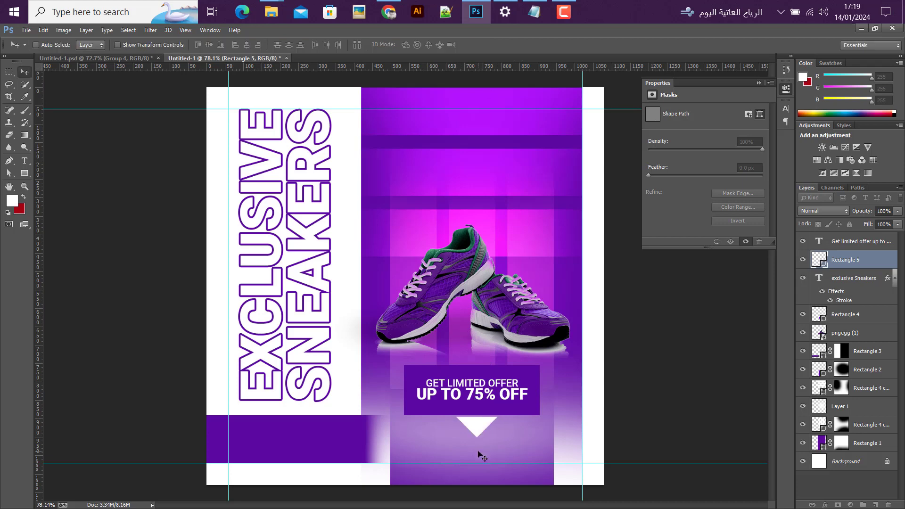
Center the triangle horizontally on the offer box using the box's outline as a selection, and deselect
scroll(472, 445, "up", 1)
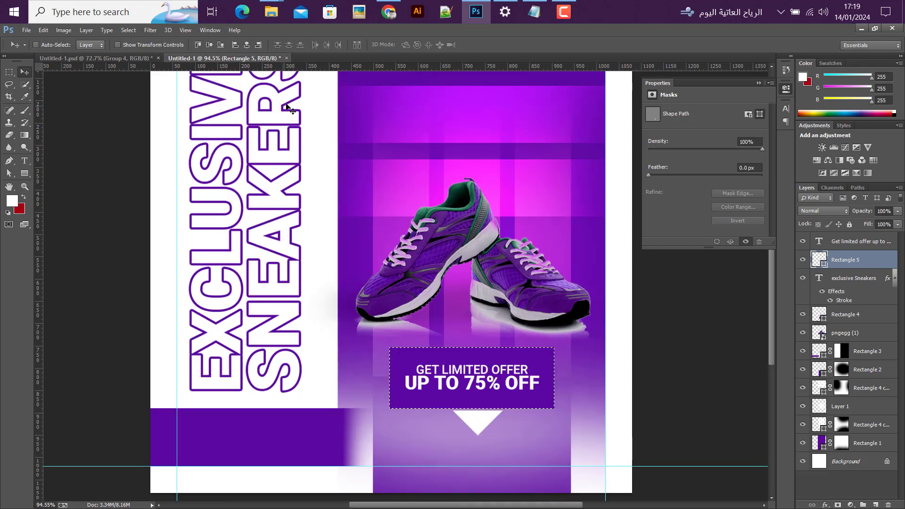
left_click(248, 44)
key("ctrl+d")
Place the triangle's layer directly above Rectangle 4 and nudge the triangle up to overlap the box's lower edge
left_click_drag(869, 261, 868, 302)
key("Up")
key("Up")
key("Up")
key("Up")
key("Up")
key("Up")
key("Up")
key("Up")
key("Up")
key("Up")
key("Up")
key("Up")
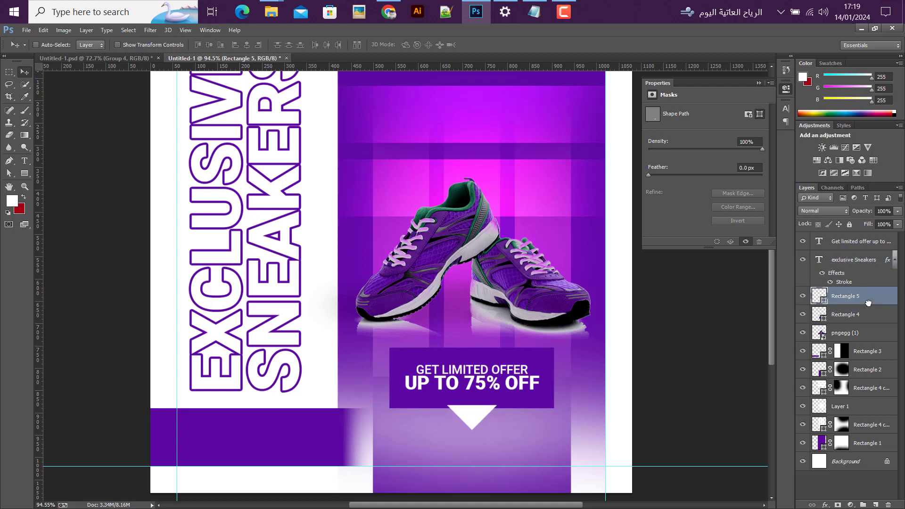
Shrink the triangle to about 67% against the box's lower edge and fill it with the box's purple, #5c09a1
key("ctrl+t")
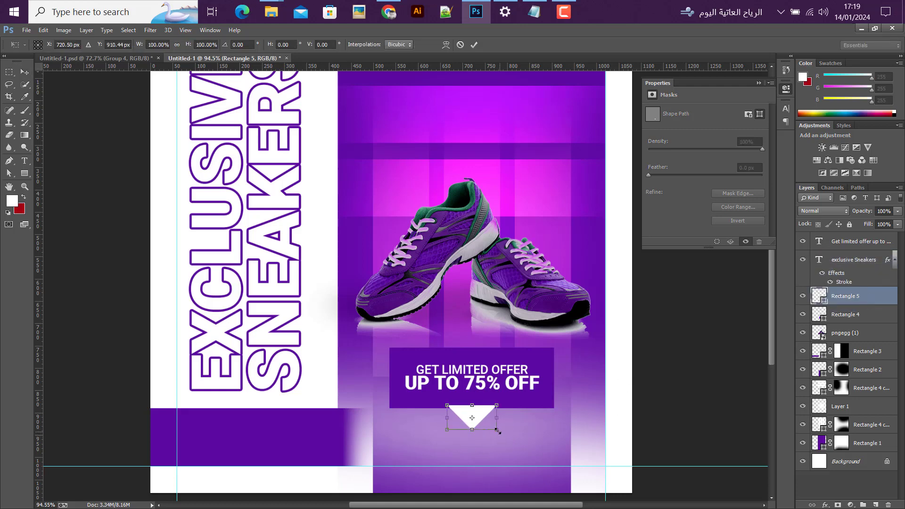
left_click_drag(497, 430, 489, 426)
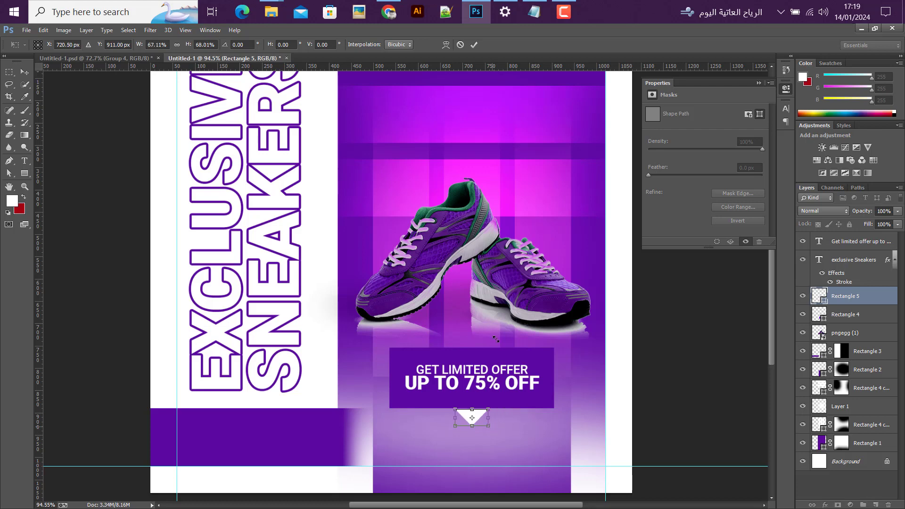
left_click(473, 45)
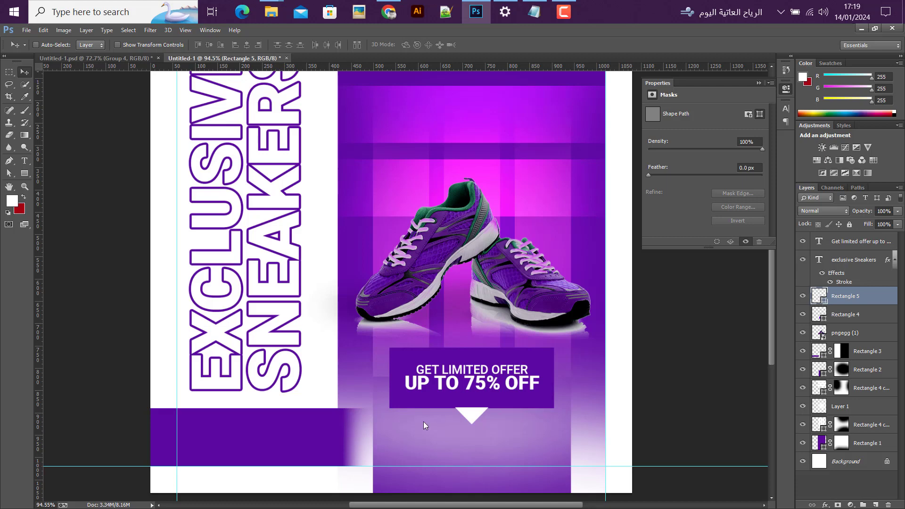
left_click(416, 398)
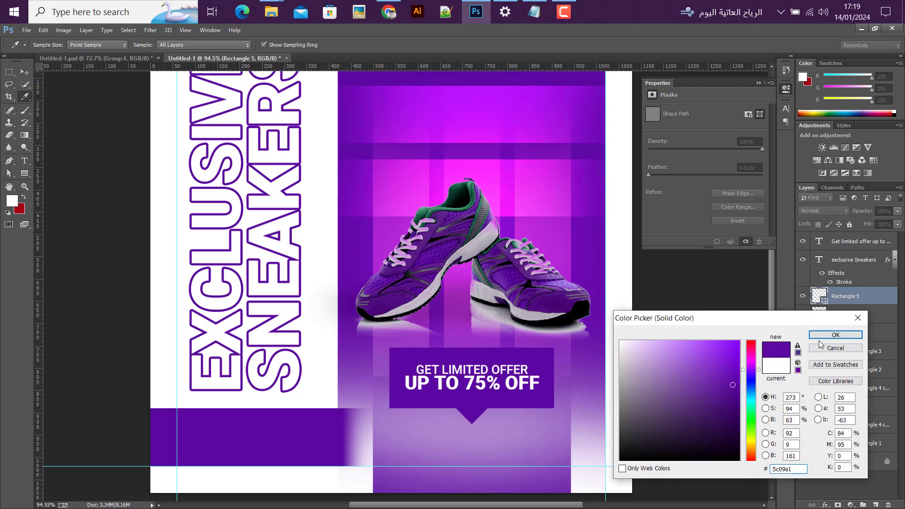
left_click(835, 334)
Merge the triangle and the offer rectangle into one shape layer and check it by toggling its visibility
right_click(856, 309)
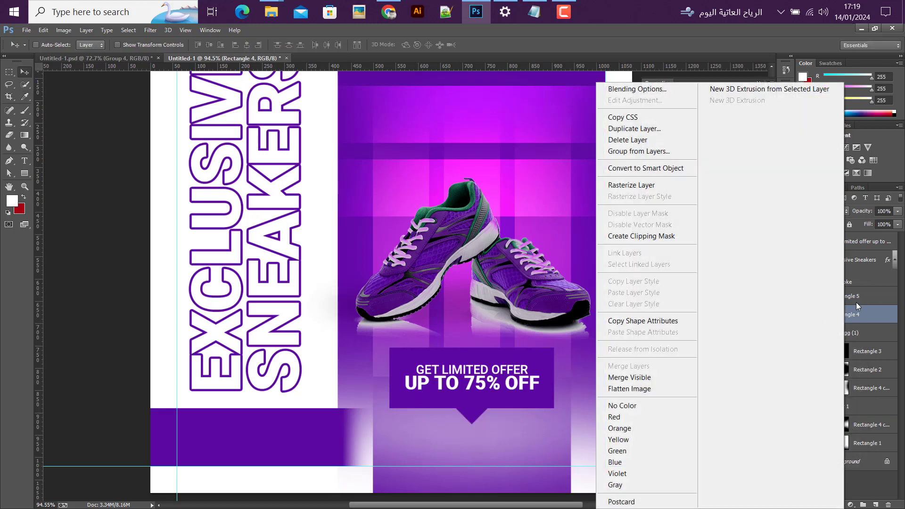
left_click(857, 306)
left_click(855, 301, "ctrl")
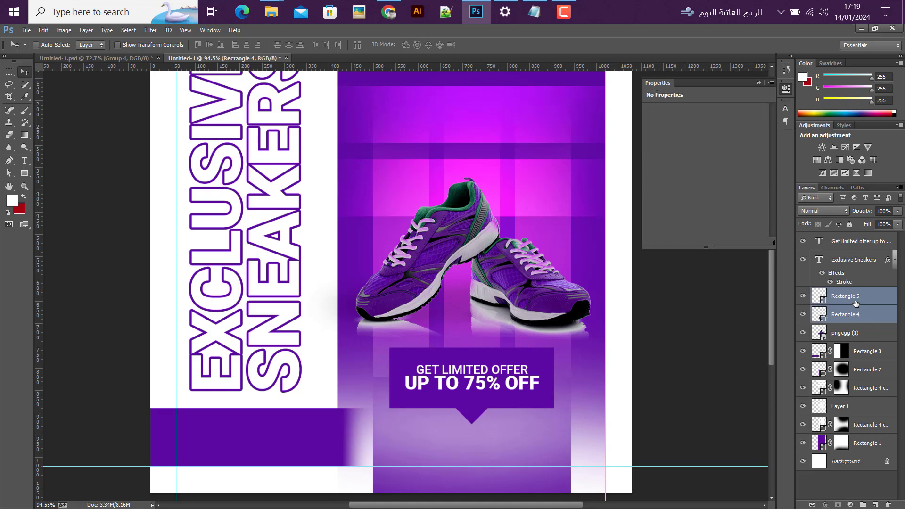
right_click(853, 299)
left_click(643, 367)
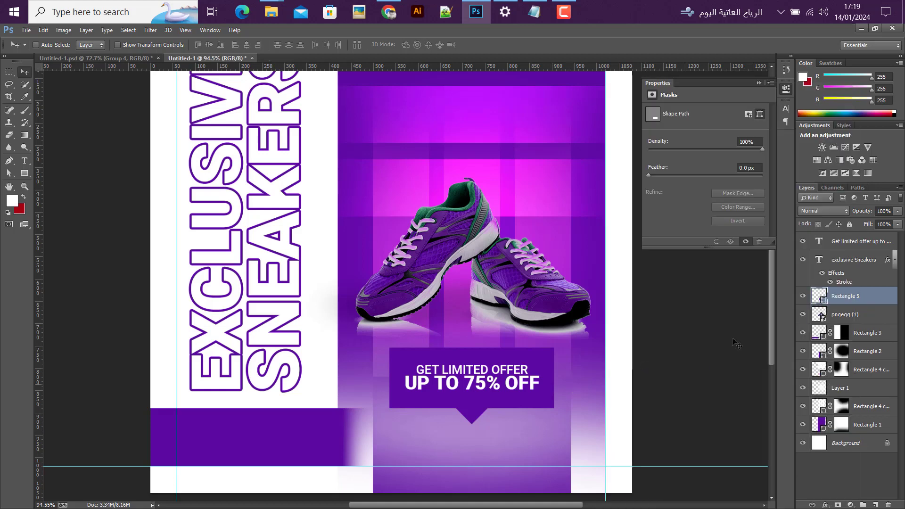
left_click(803, 296)
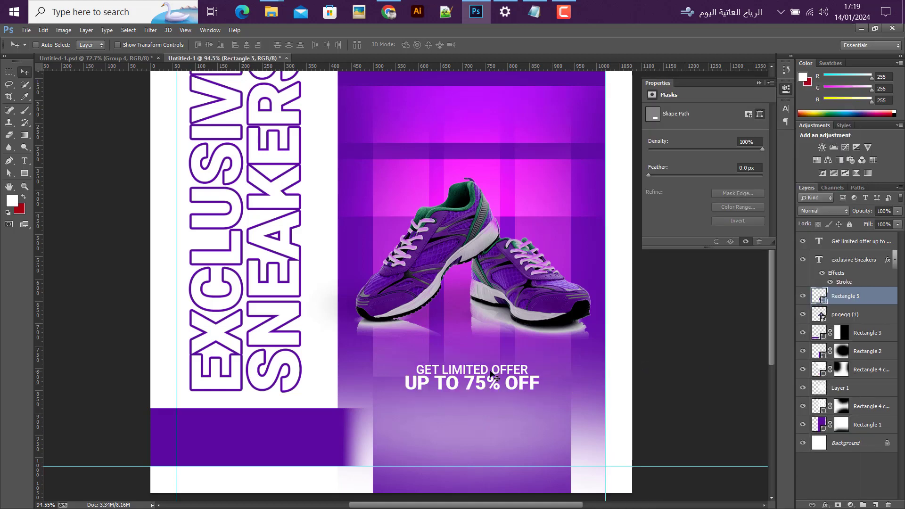
left_click(802, 296)
scroll(437, 367, "down", 2)
scroll(438, 367, "down", 1)
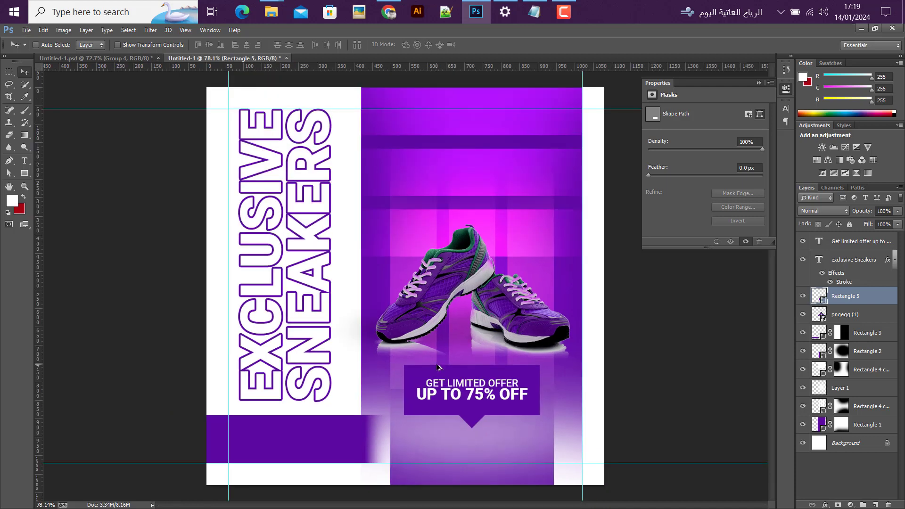
Add a new white text line reading "buyanow" on the purple backdrop above the shoes
left_click(25, 160)
left_click(867, 241)
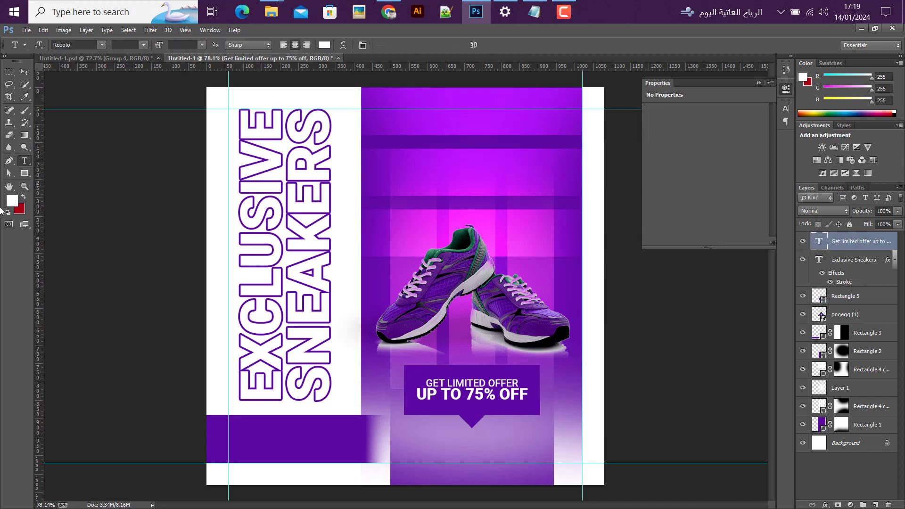
left_click(406, 202)
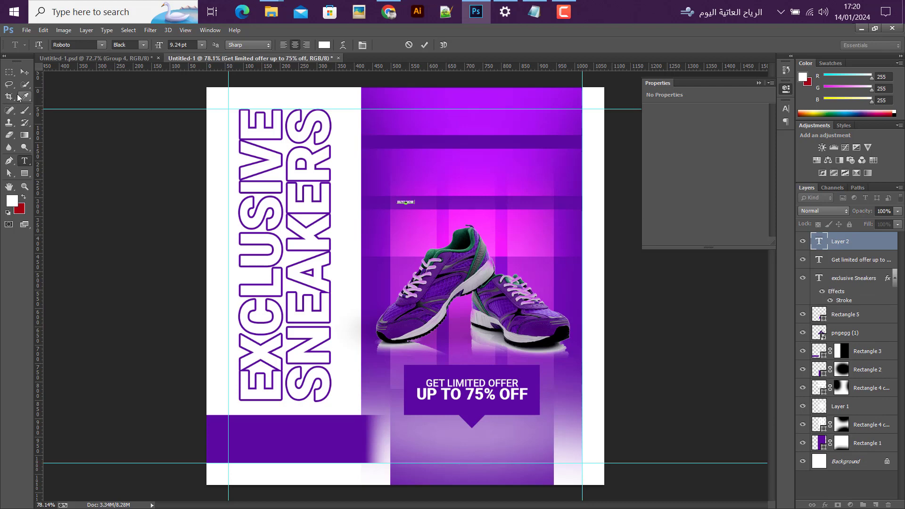
Move the new text below the offer box and enlarge it proportionally to about 642.95%
left_click(24, 73)
left_click_drag(414, 207, 528, 436)
key("ctrl+t")
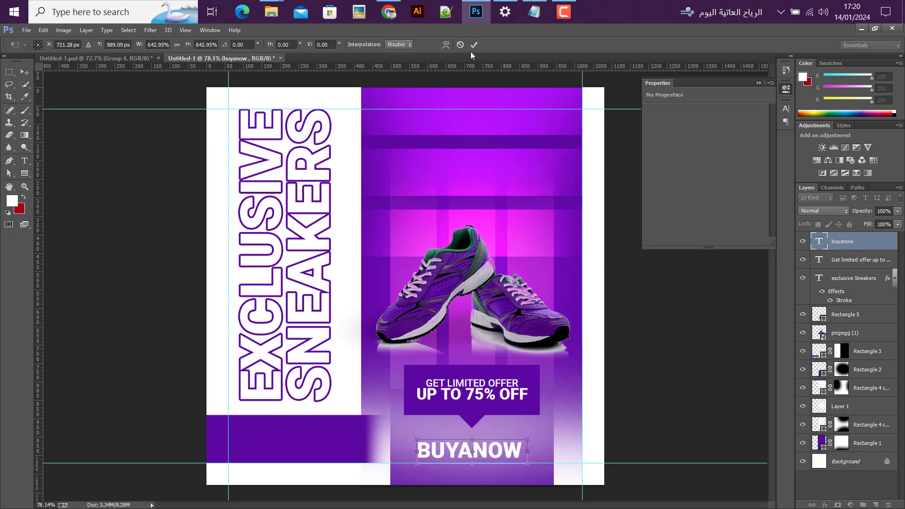
left_click(474, 44)
Correct the enlarged text to read "BUY NOW" and commit the edit
key("t")
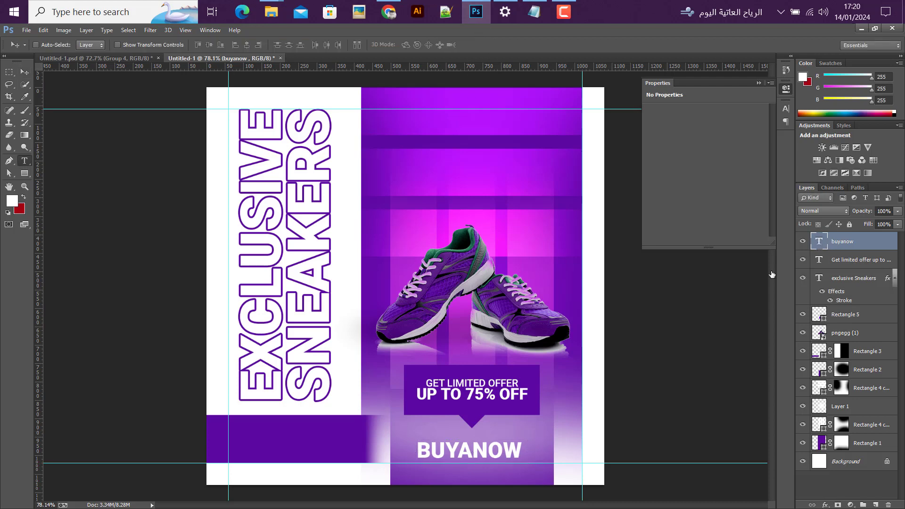
left_click(475, 454)
left_click_drag(472, 453, 458, 453)
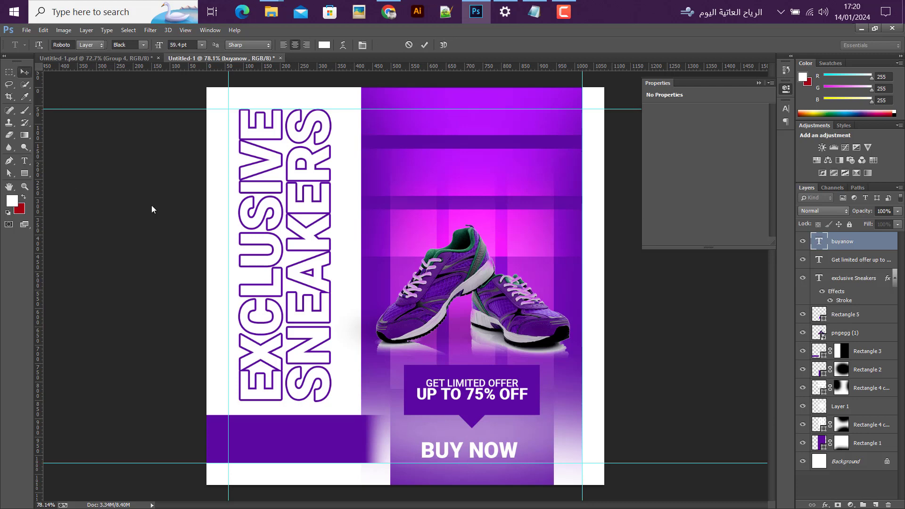
key("ctrl+Return")
key("v")
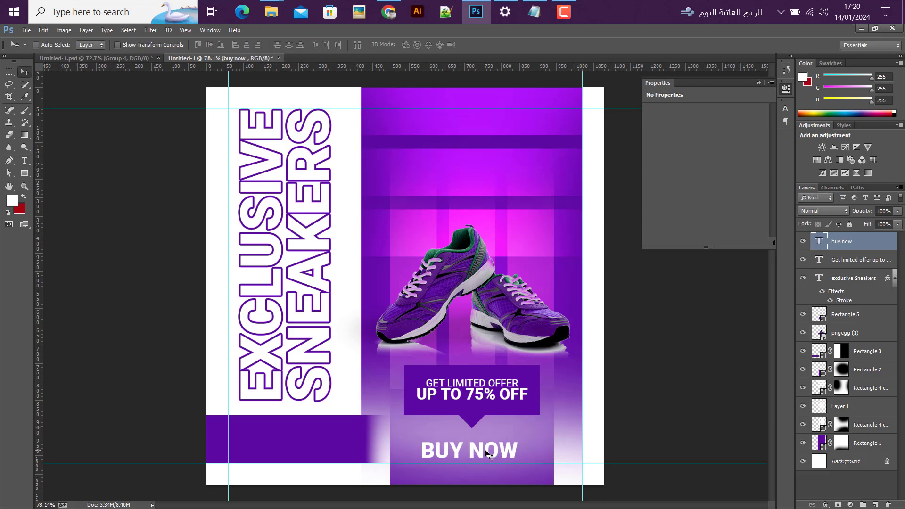
Nudge the "BUY NOW" text up slightly, center it horizontally on the offer box, and deselect
left_click(820, 314, "ctrl")
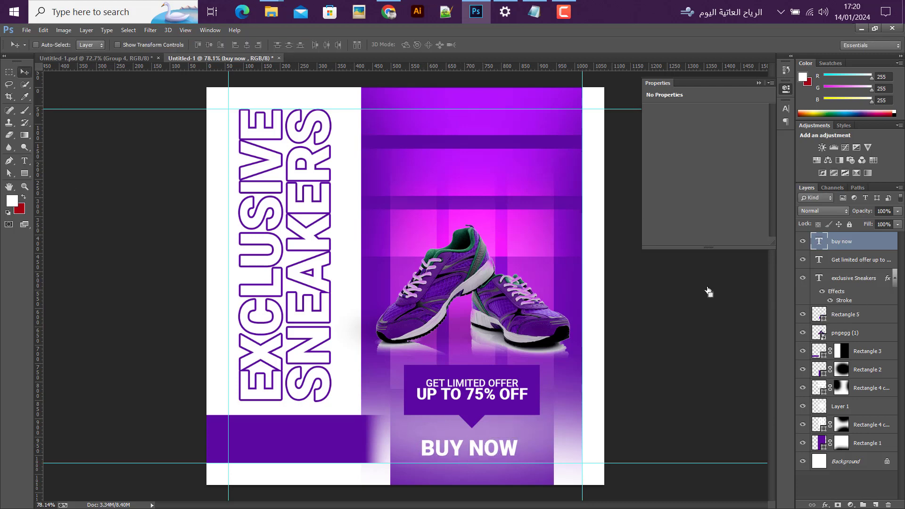
left_click(247, 44)
key("ctrl+d")
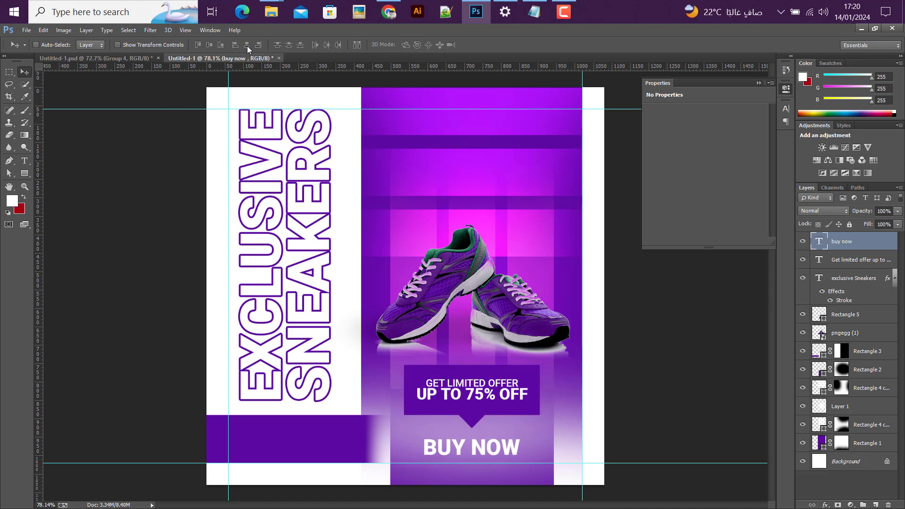
scroll(192, 209, "down", 2)
scroll(191, 210, "up", 1)
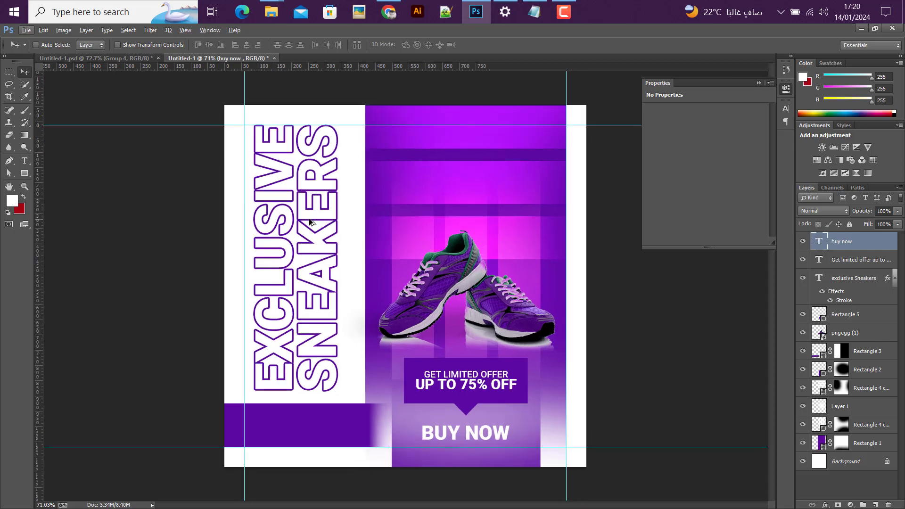
left_click(27, 30)
left_click(30, 57)
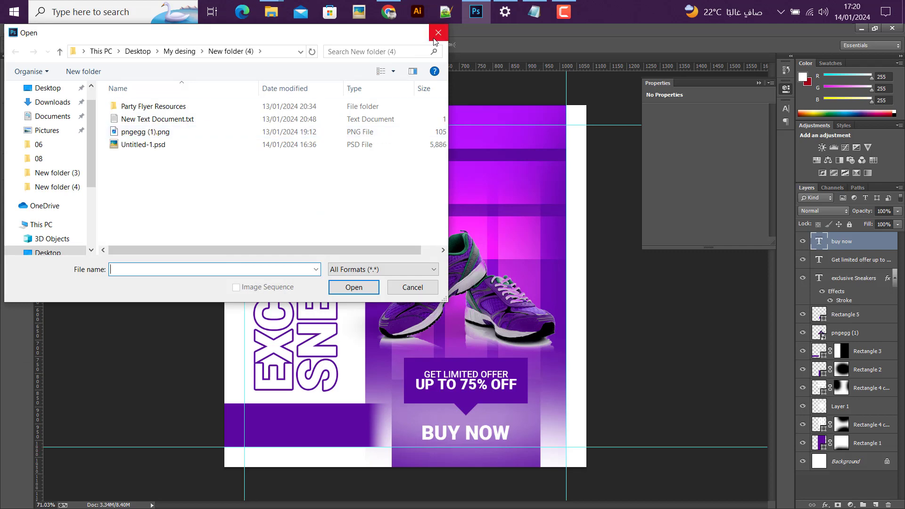
left_click(438, 32)
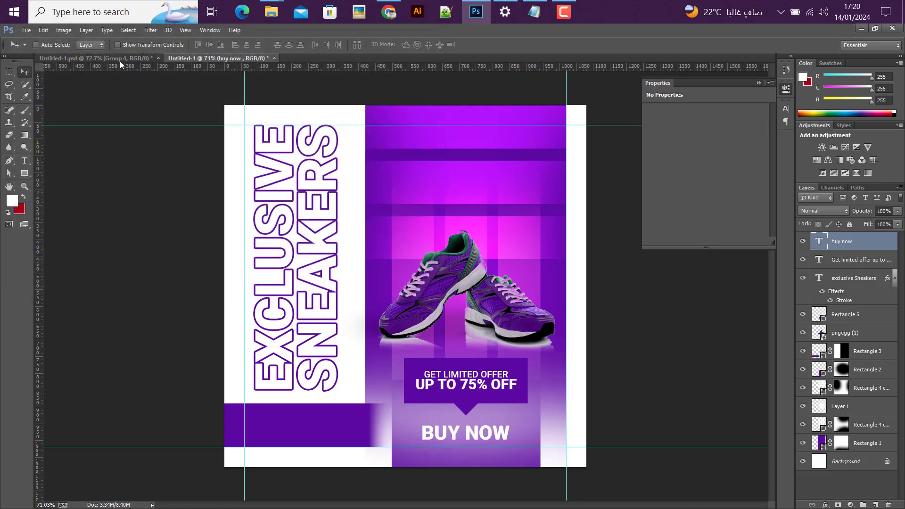
In the finished Untitled-1.psd, find the layer group holding the contact details, collapse and select it, and check it by toggling its visibility
left_click(119, 58)
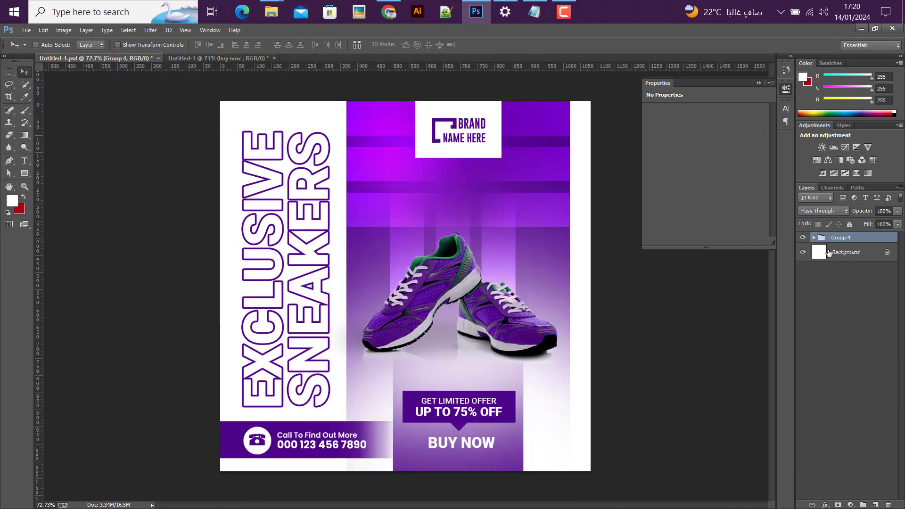
left_click(255, 445, "ctrl")
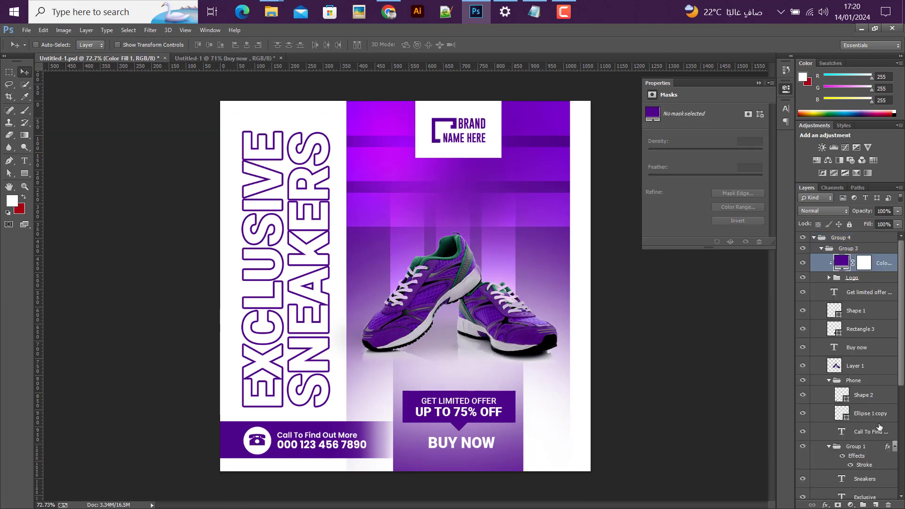
scroll(878, 431, "down", 2)
left_click(867, 402)
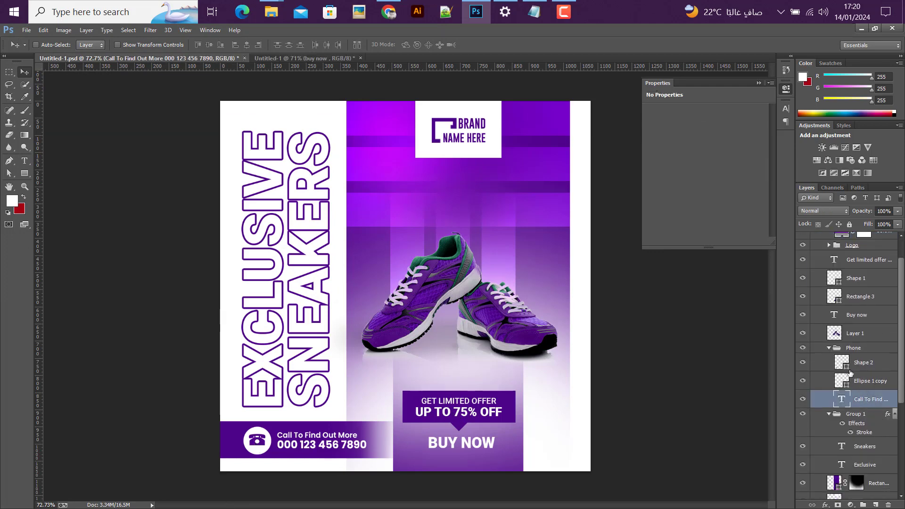
left_click(829, 349)
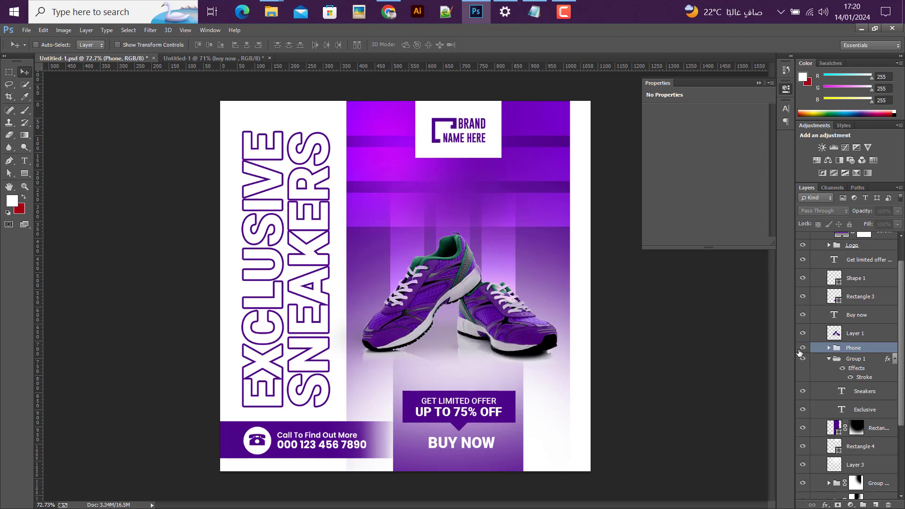
left_click(801, 348)
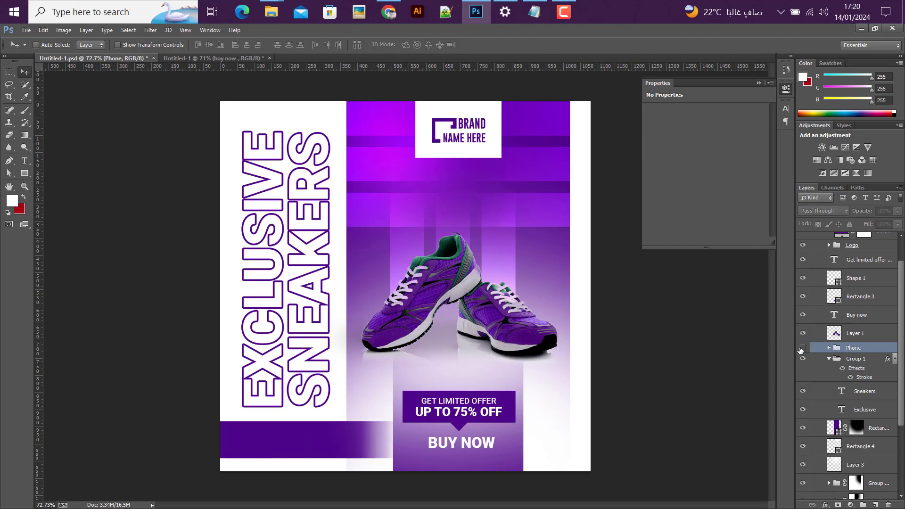
left_click(801, 349)
Copy the Phone group into the new sneaker design and position it on the purple bar below the vertical heading
left_click_drag(249, 264, 277, 433)
left_click_drag(276, 432, 275, 430)
key("Left")
key("Left")
key("Left")
key("Left")
key("Left")
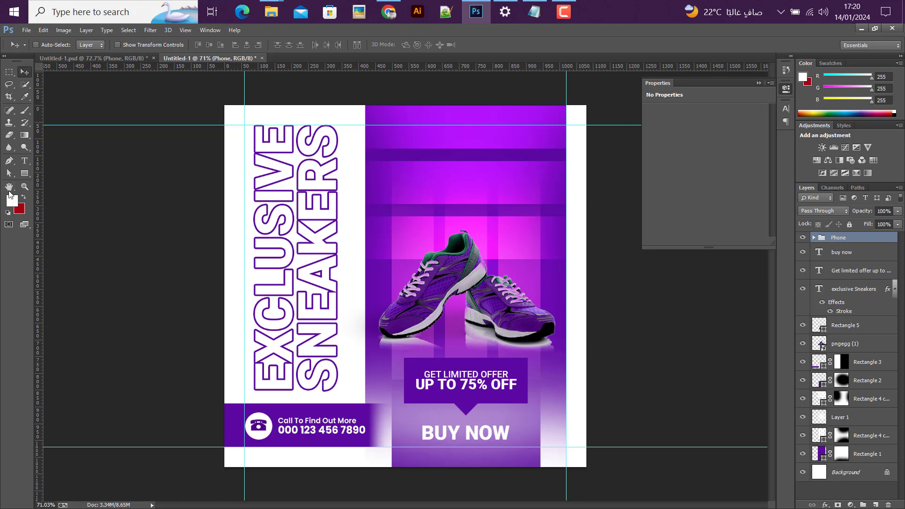
Draw a white rectangle about 302 by 253 px over the upper edge of the purple backdrop, extending past the canvas
left_click(25, 173)
left_click_drag(416, 94, 518, 179)
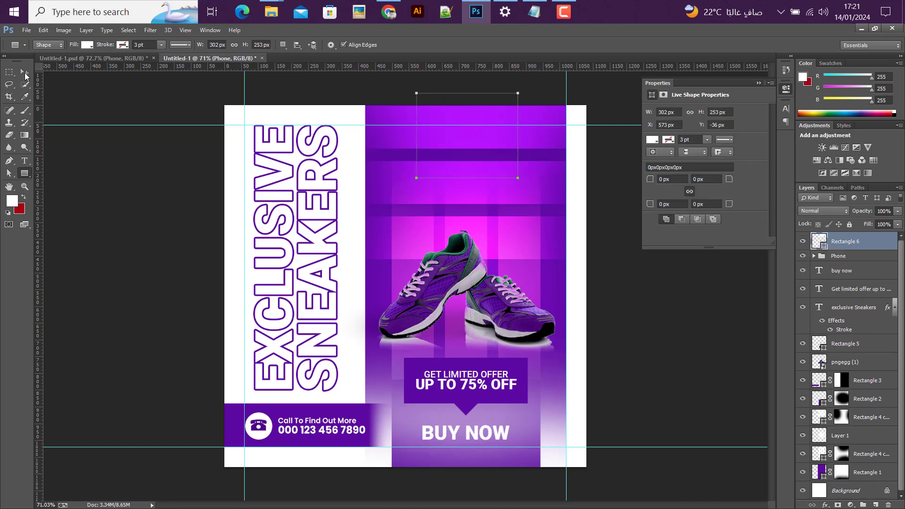
left_click(25, 73)
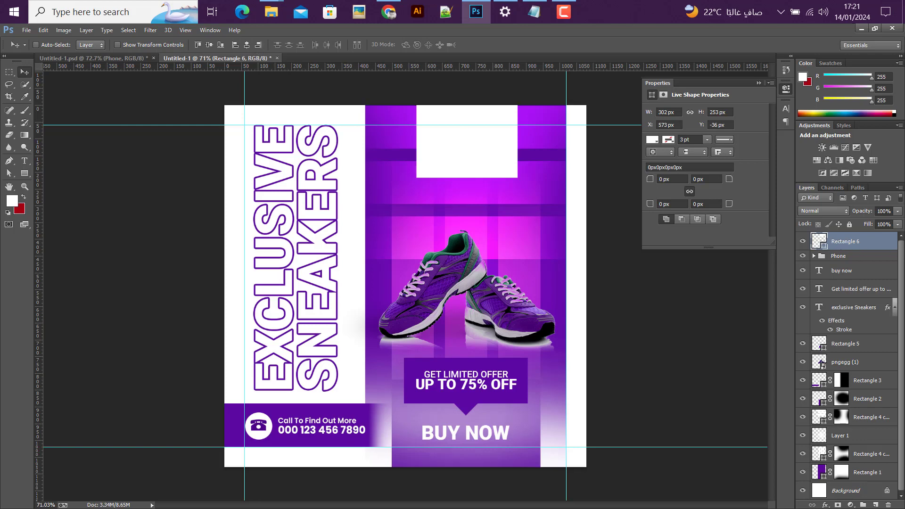
Center the white rectangle horizontally on the purple backdrop using the Rectangle 1 outline as selection, and deselect
left_click(817, 472, "ctrl")
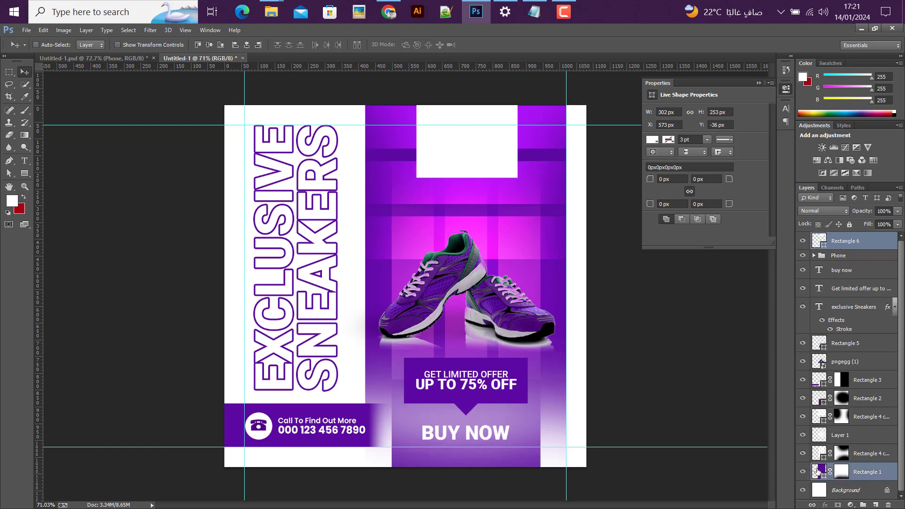
left_click(837, 242)
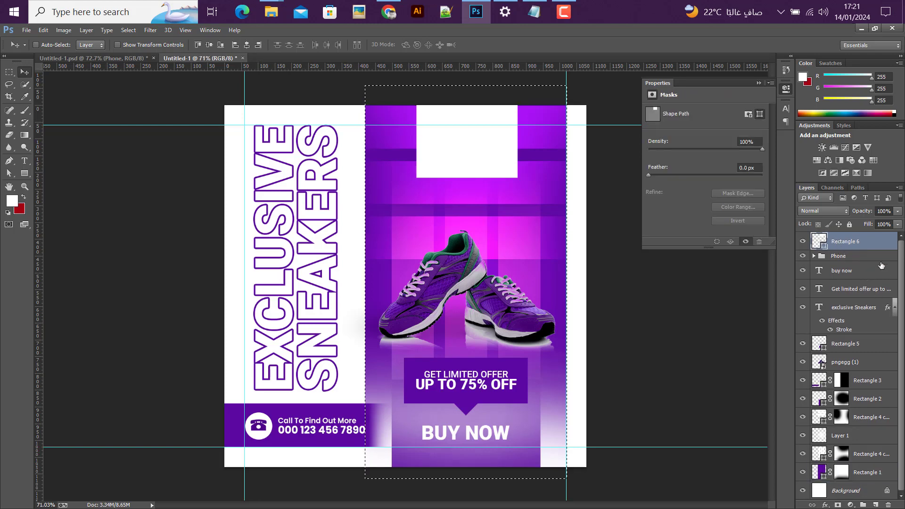
left_click(246, 46)
key("ctrl+d")
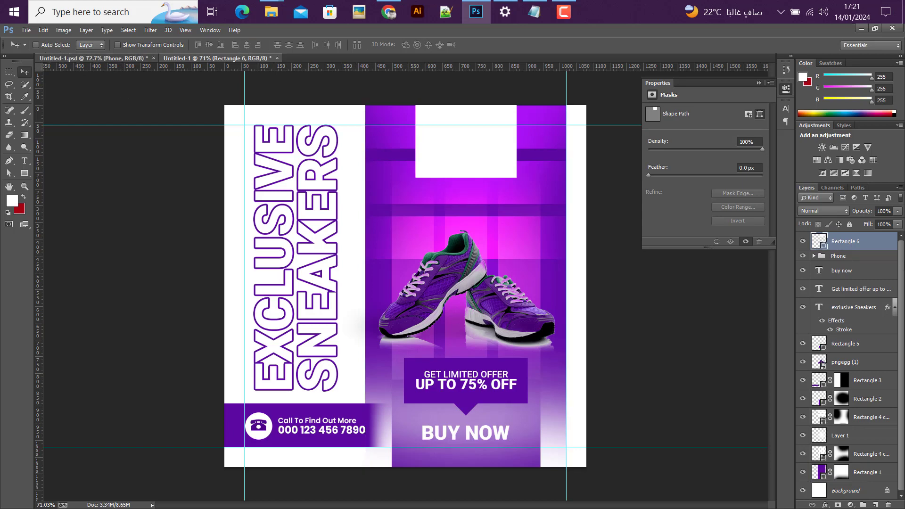
Return to the finished Untitled-1.psd and look through its layers for the brand logo group
left_click(90, 58)
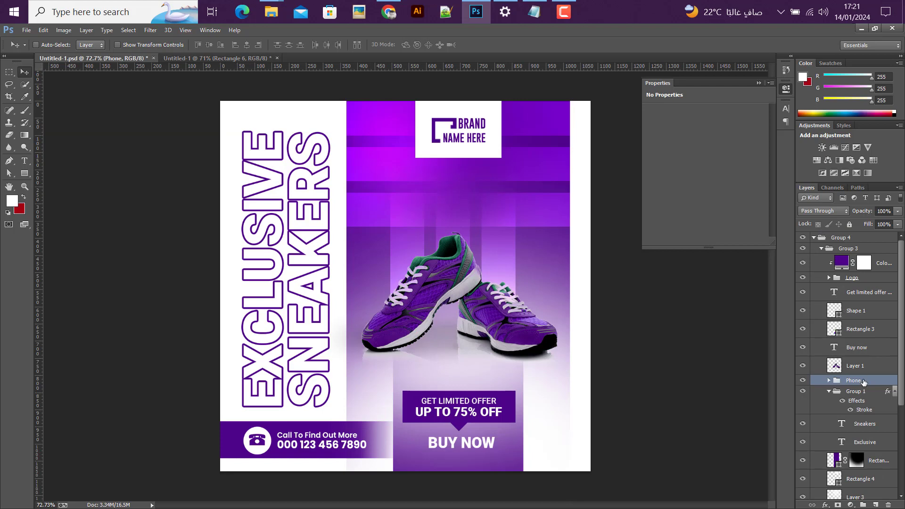
scroll(863, 382, "down", 6)
scroll(868, 427, "up", 6)
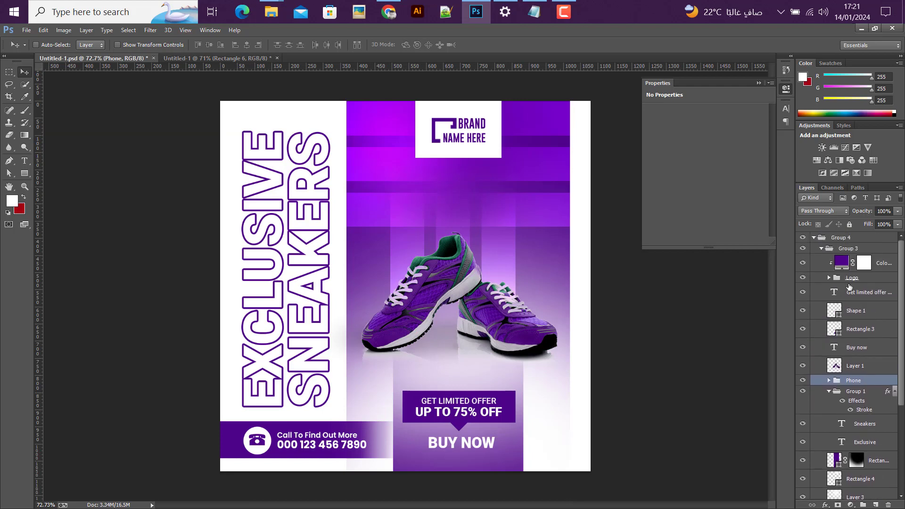